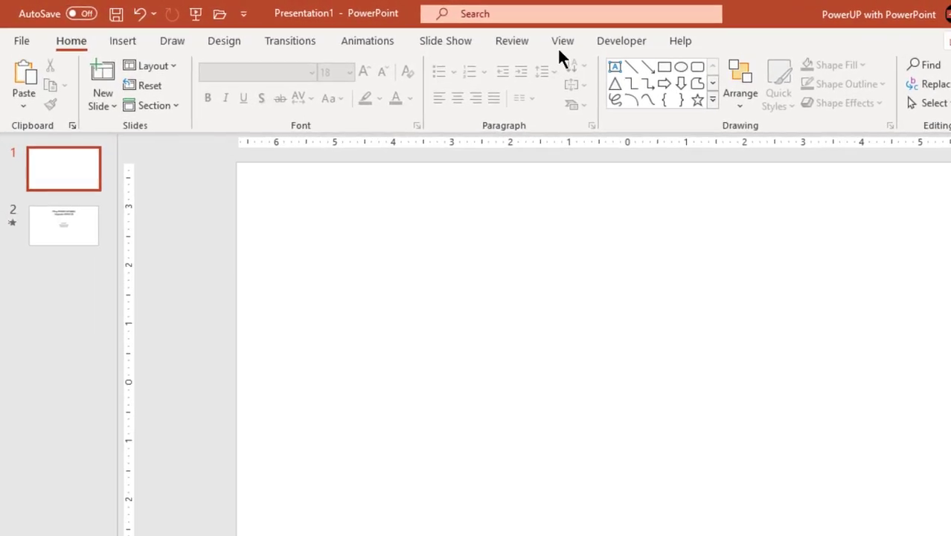
# Step: Show guides and draw a full-width rectangle, 2.06" tall, centred vertically on the slide
pyautogui.click(476, 34)
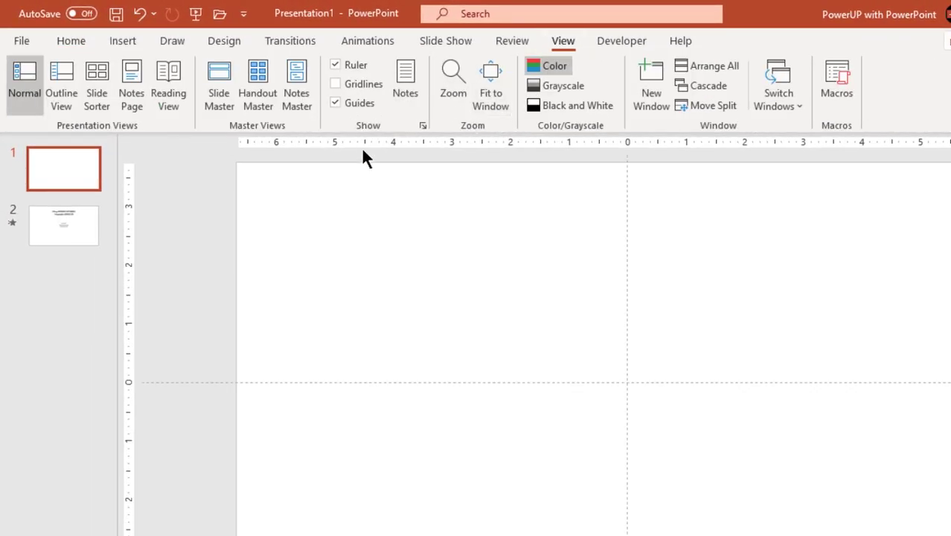
pyautogui.click(121, 43)
pyautogui.click(259, 105)
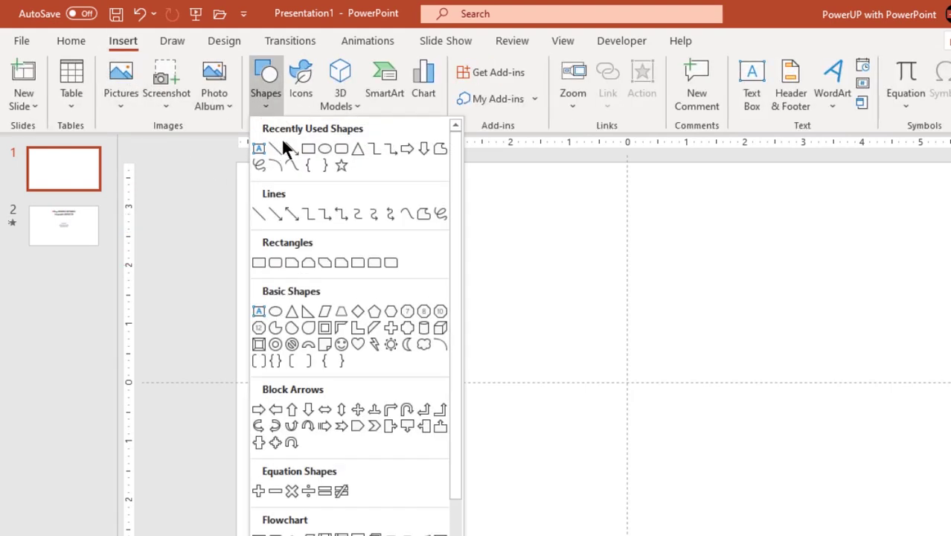
pyautogui.click(302, 147)
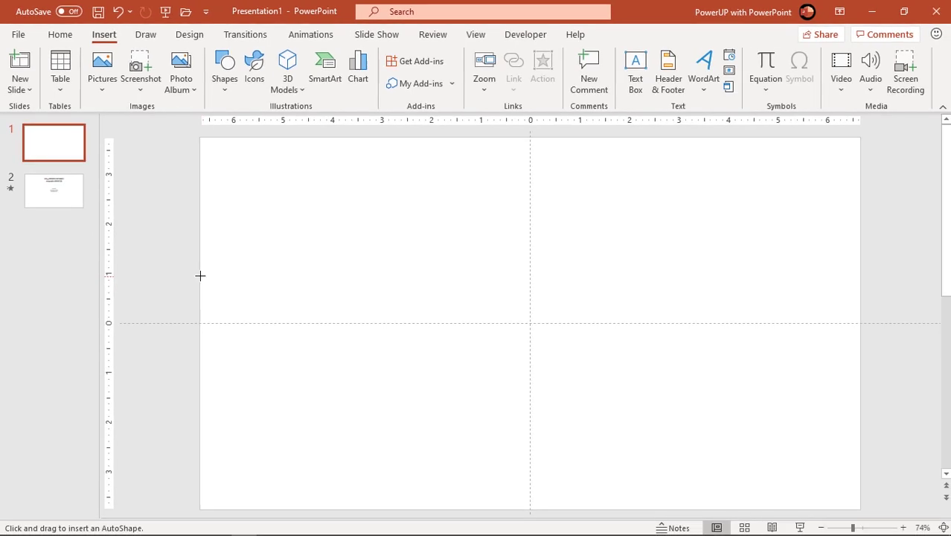
pyautogui.moveTo(246, 305); pyautogui.dragTo(861, 362)
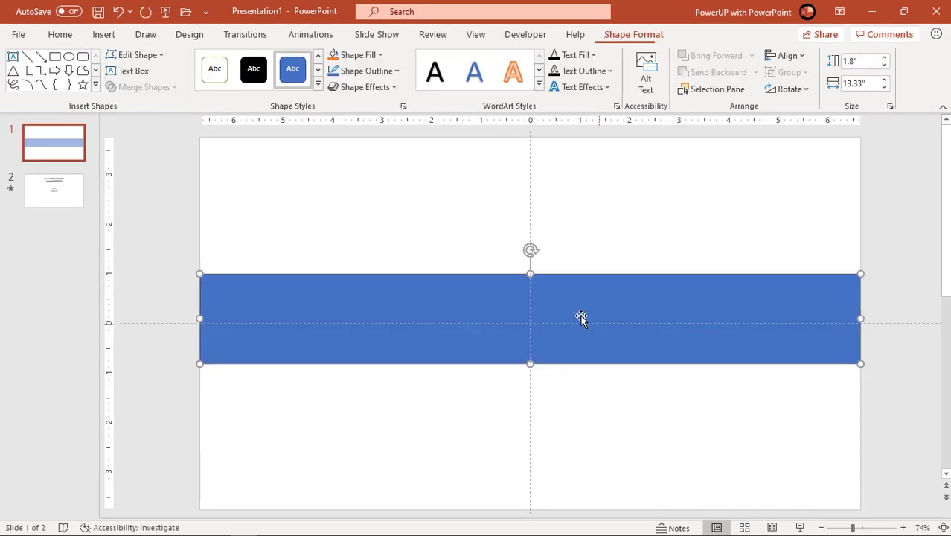
pyautogui.moveTo(579, 318); pyautogui.dragTo(581, 320)
pyautogui.moveTo(530, 279); pyautogui.dragTo(531, 265)
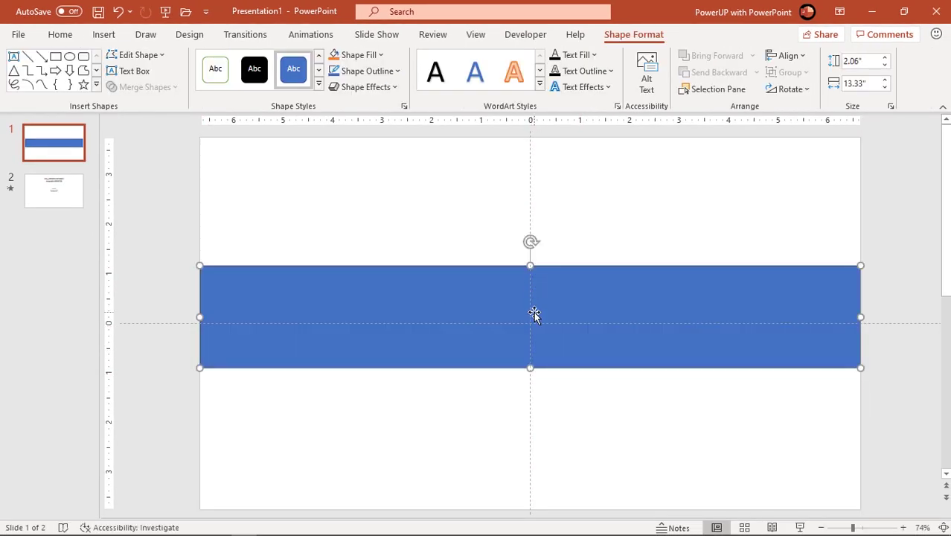
pyautogui.moveTo(535, 314); pyautogui.dragTo(534, 319)
# Step: Remove the band's outline and fill it light grey
pyautogui.click(378, 71)
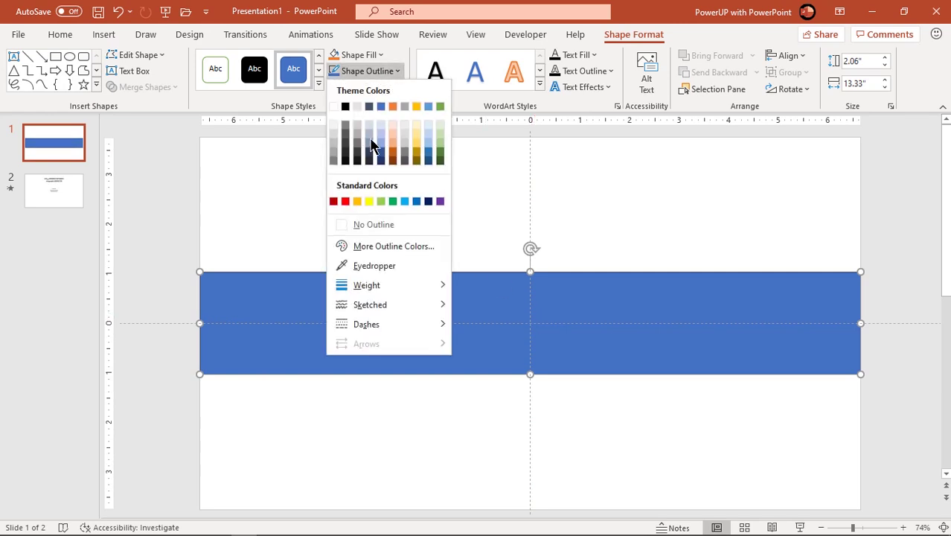
pyautogui.click(363, 225)
pyautogui.click(360, 56)
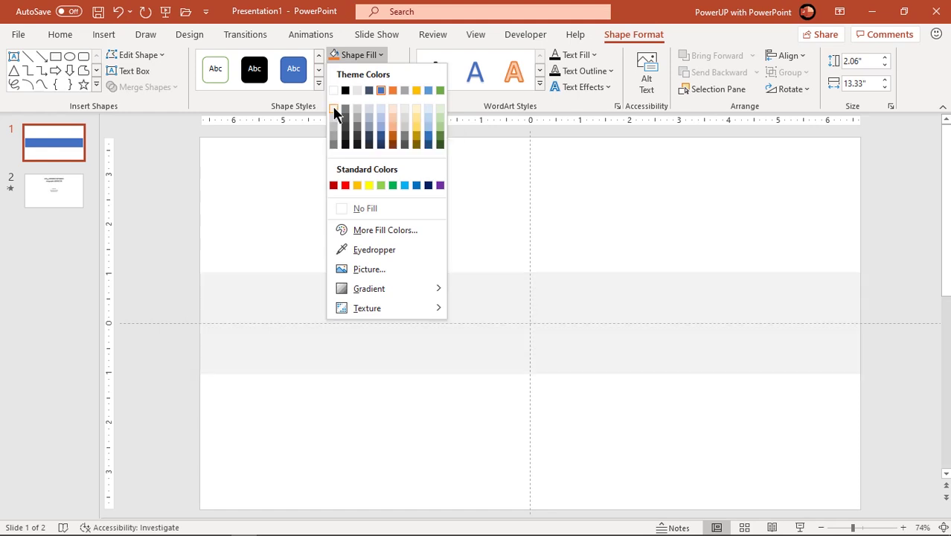
pyautogui.click(335, 115)
pyautogui.click(352, 177)
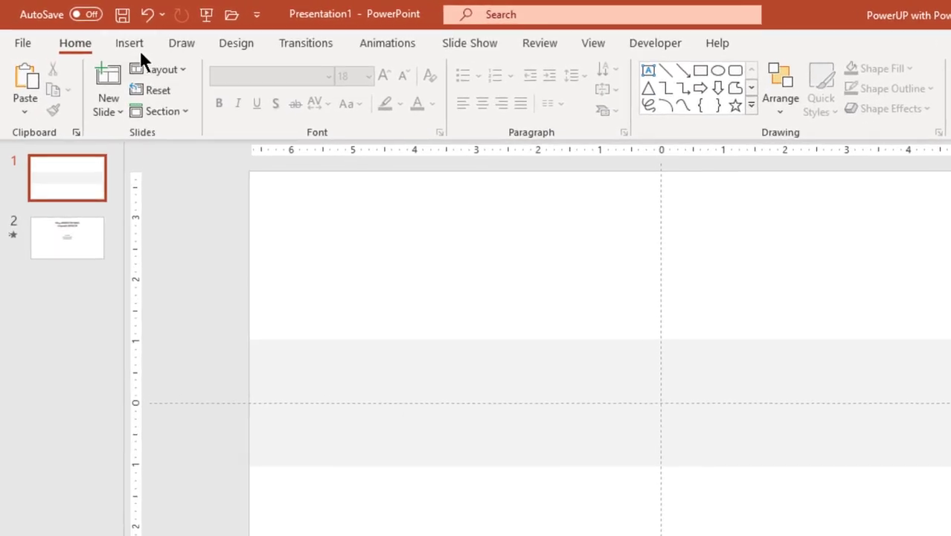
# Step: Draw a second rectangle over the grey band, centre it horizontally, and remove its outline
pyautogui.click(140, 47)
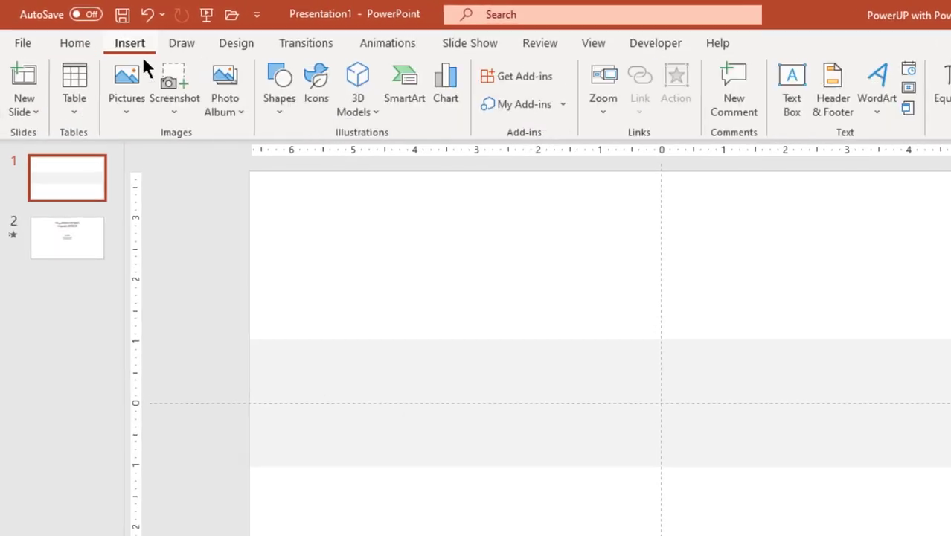
pyautogui.click(279, 110)
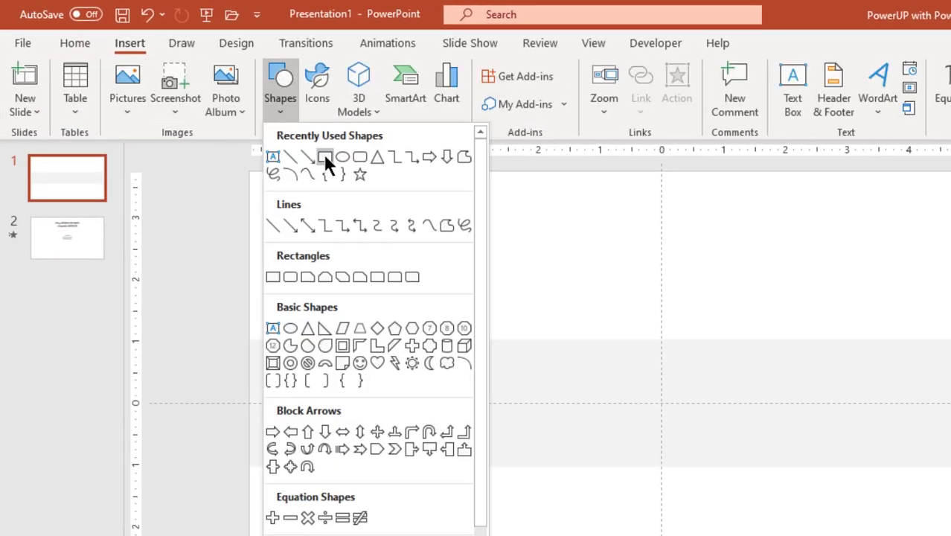
pyautogui.click(324, 157)
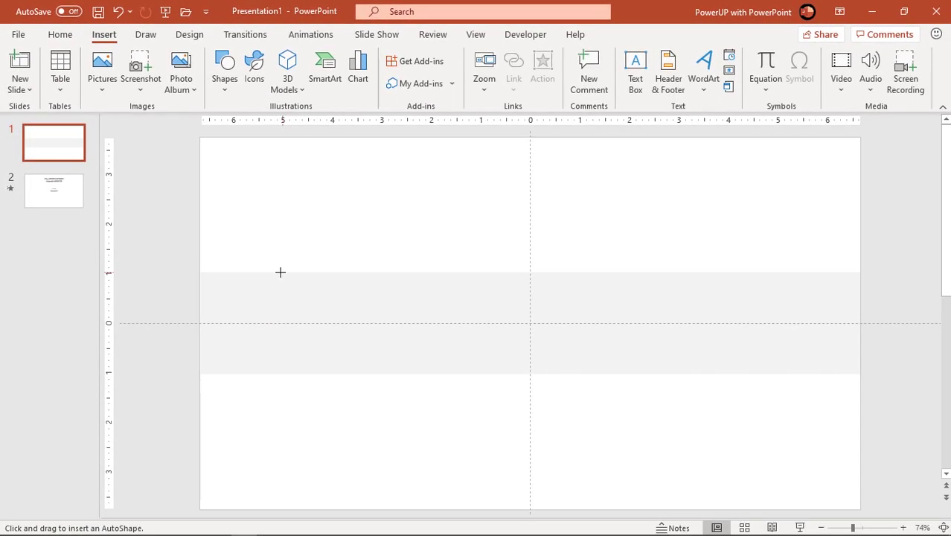
pyautogui.moveTo(279, 272); pyautogui.dragTo(789, 374)
pyautogui.moveTo(647, 346); pyautogui.dragTo(640, 345)
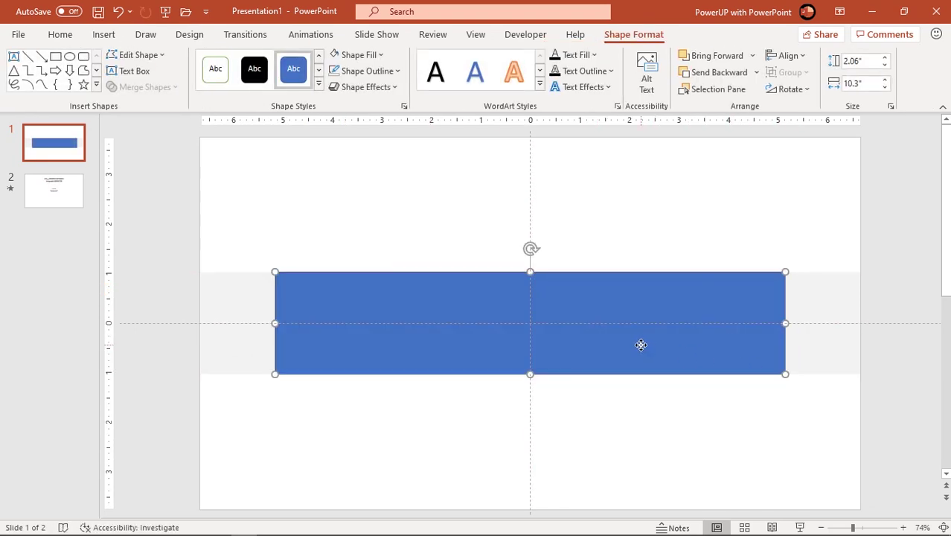
pyautogui.click(387, 71)
pyautogui.click(374, 222)
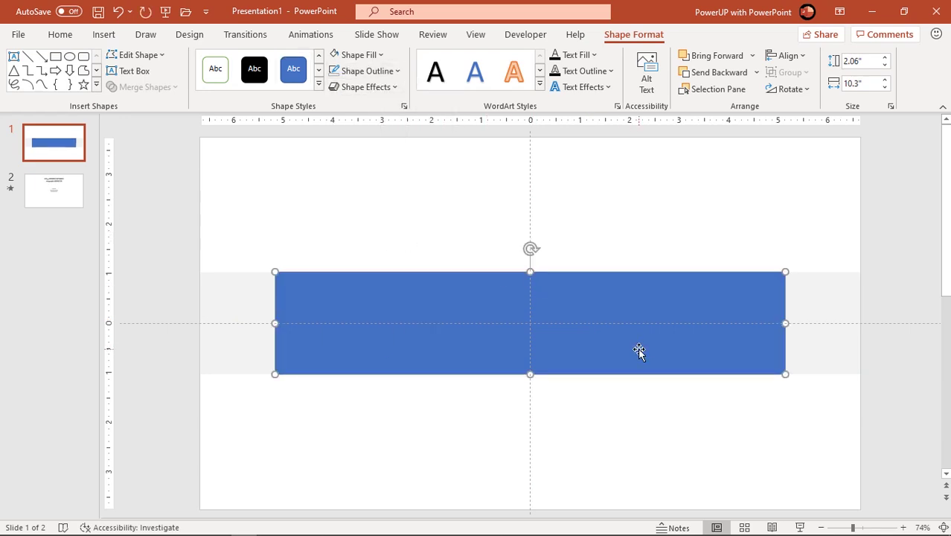
# Step: Give the rectangle a two-stop linear gradient fill running left to right at 0°
pyautogui.rightClick(639, 351)
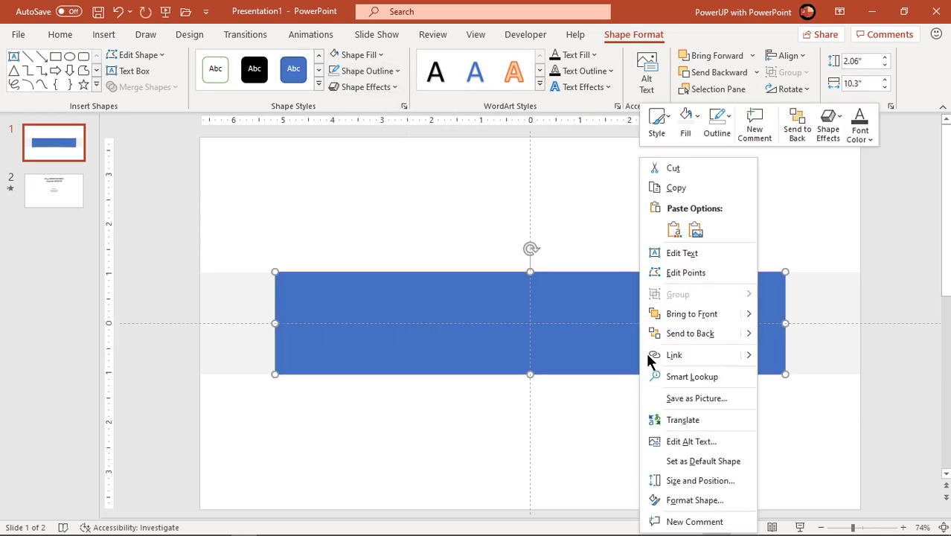
pyautogui.click(705, 500)
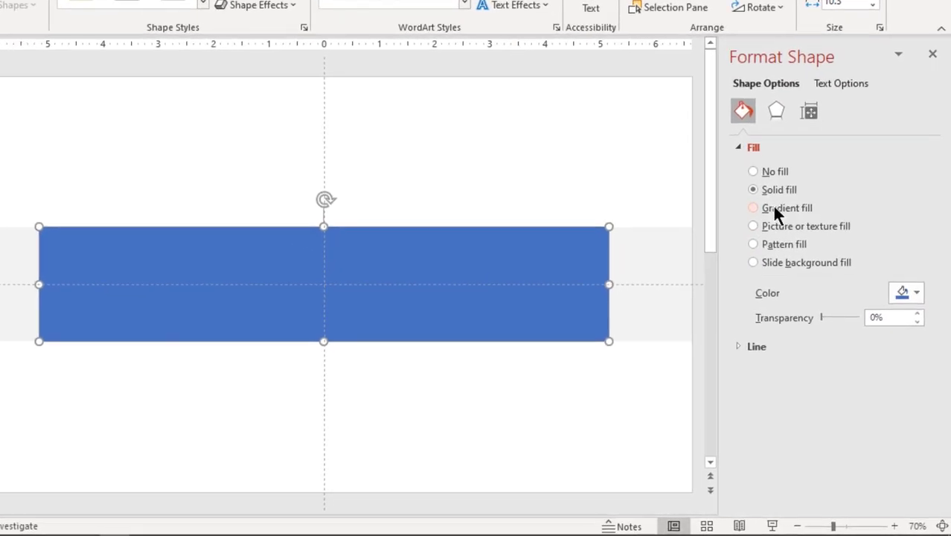
pyautogui.click(801, 261)
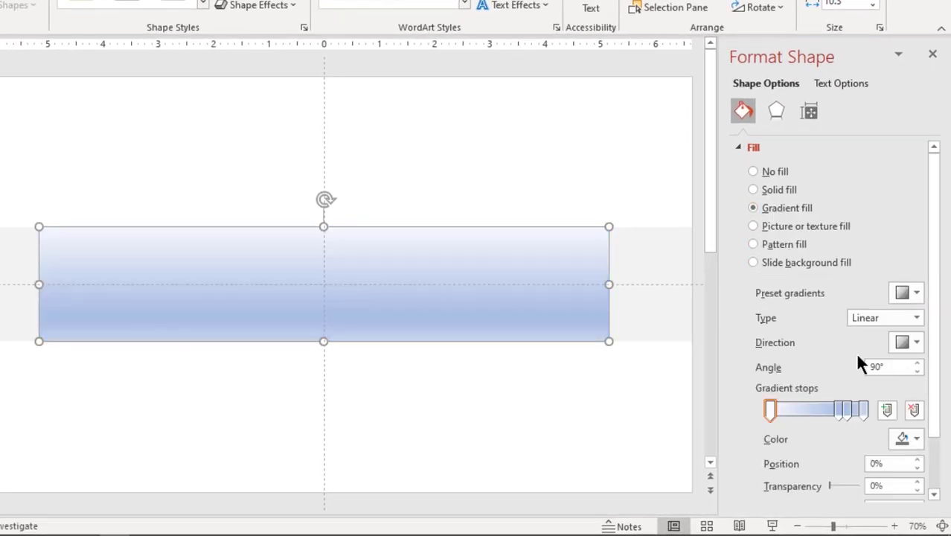
pyautogui.click(861, 407)
pyautogui.click(911, 407)
pyautogui.click(910, 408)
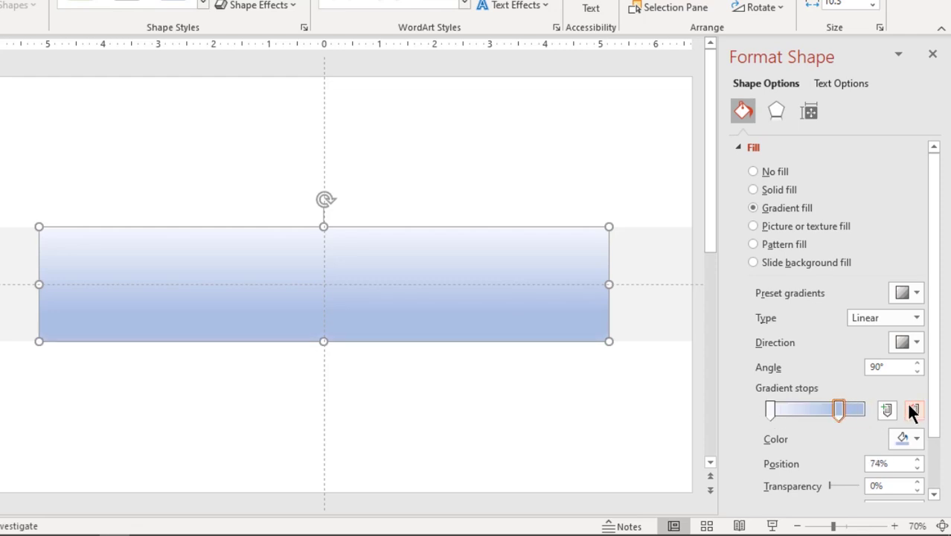
pyautogui.click(914, 341)
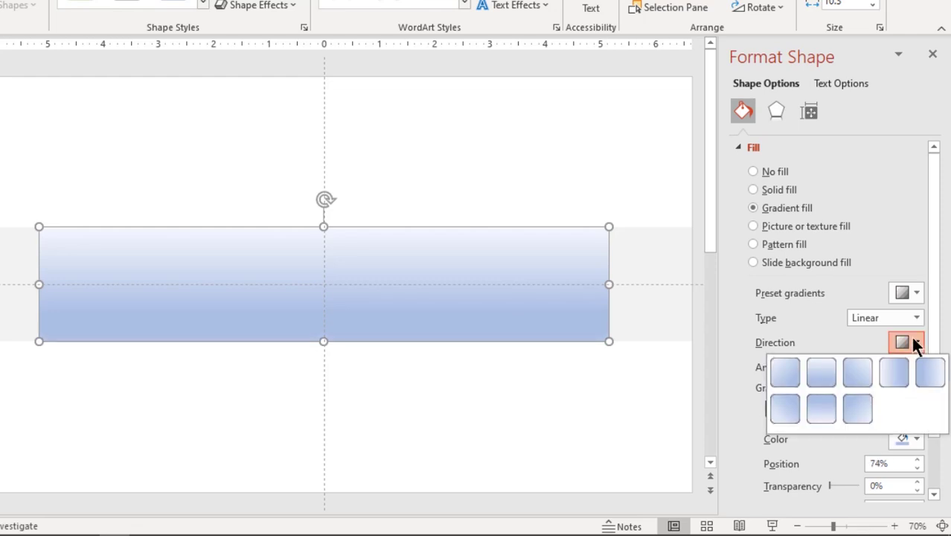
pyautogui.click(906, 372)
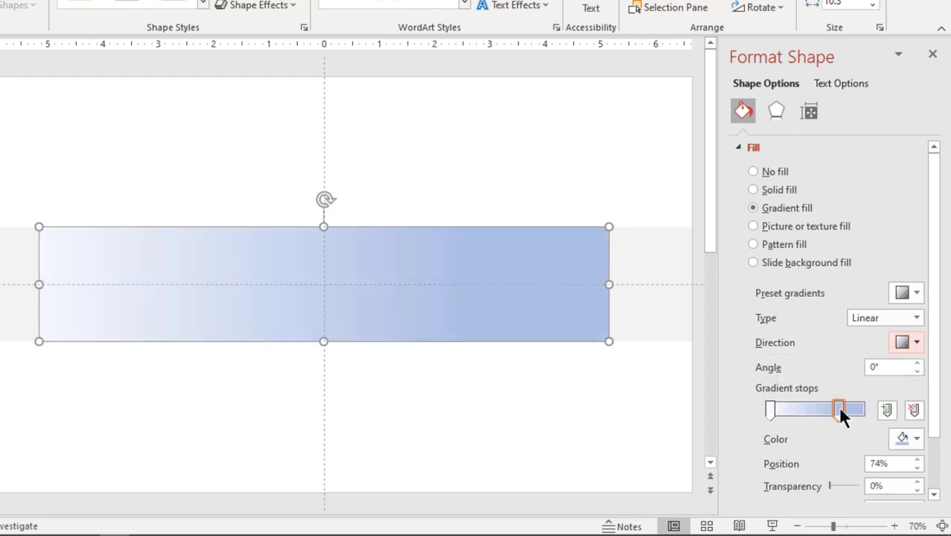
pyautogui.moveTo(837, 405); pyautogui.dragTo(849, 404)
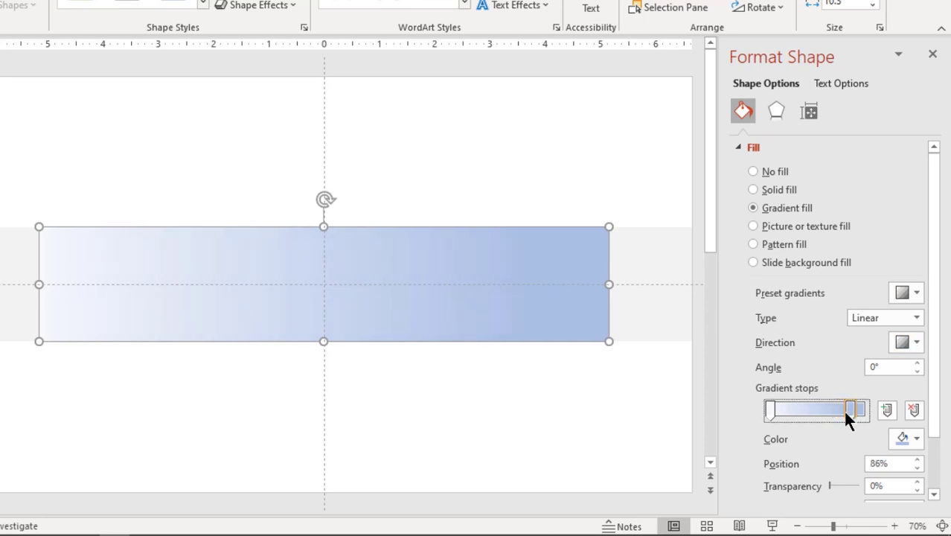
# Step: Set the left gradient stop to pink #C6667B
pyautogui.click(768, 409)
pyautogui.click(908, 436)
pyautogui.click(857, 396)
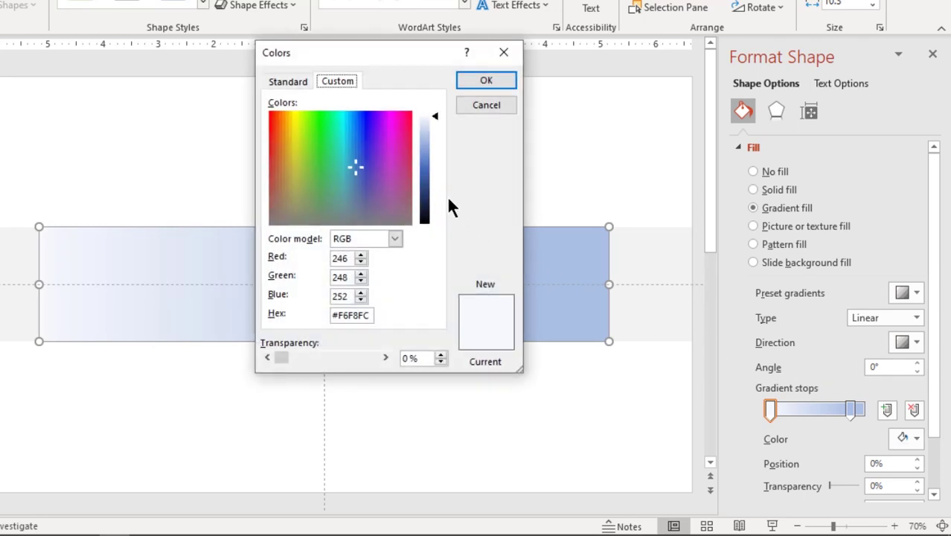
pyautogui.click(403, 172)
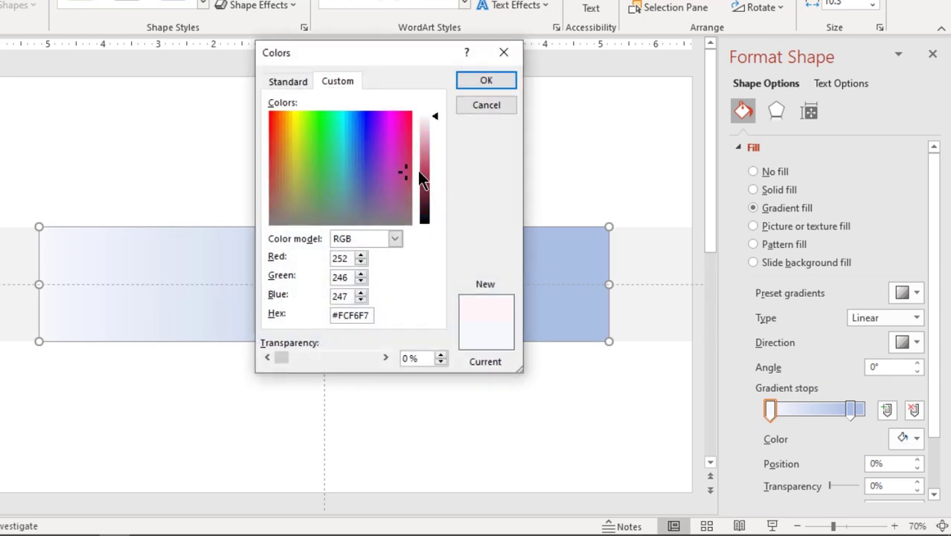
pyautogui.click(429, 158)
pyautogui.moveTo(429, 158)
pyautogui.mouseDown()
pyautogui.moveTo(430, 168)
pyautogui.moveTo(433, 161)
pyautogui.mouseUp()
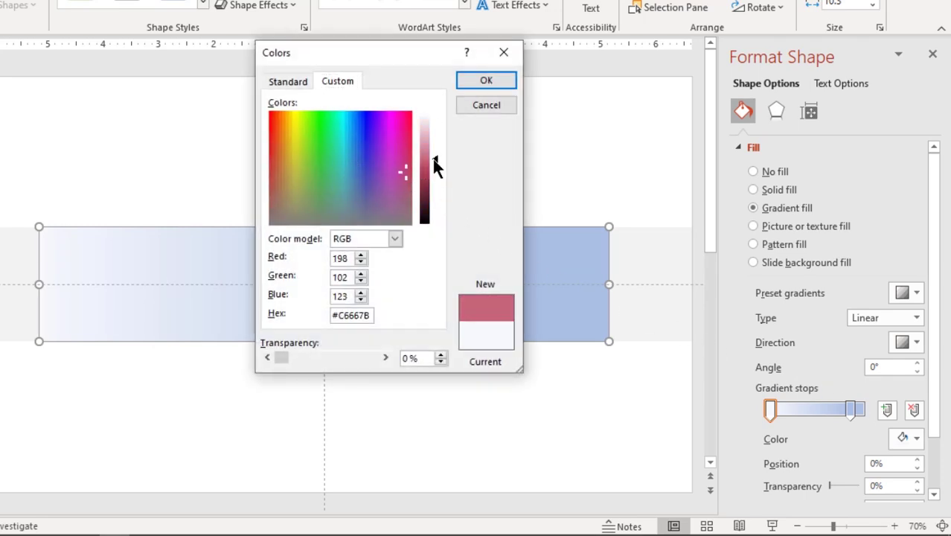
pyautogui.click(486, 80)
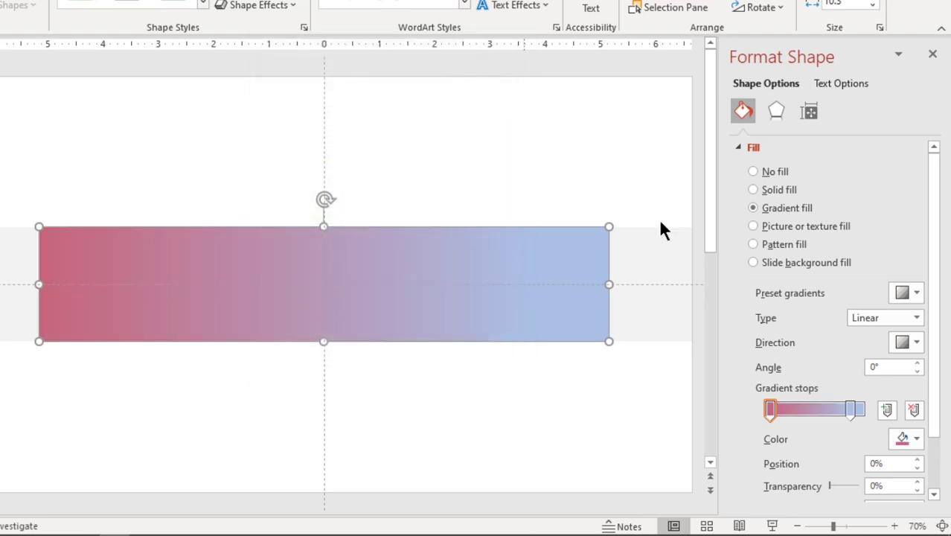
# Step: Set the right gradient stop to dark plum #4C3642
pyautogui.click(850, 410)
pyautogui.click(900, 435)
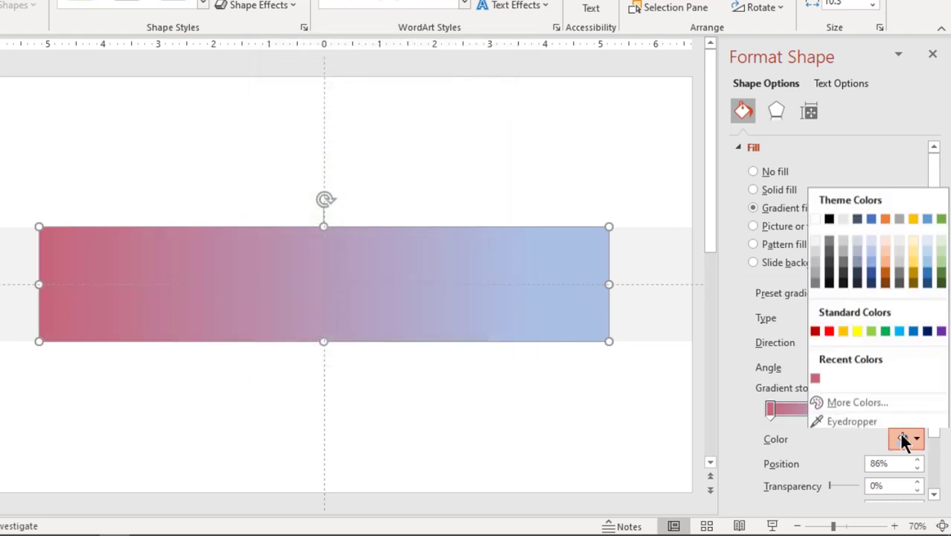
pyautogui.click(857, 396)
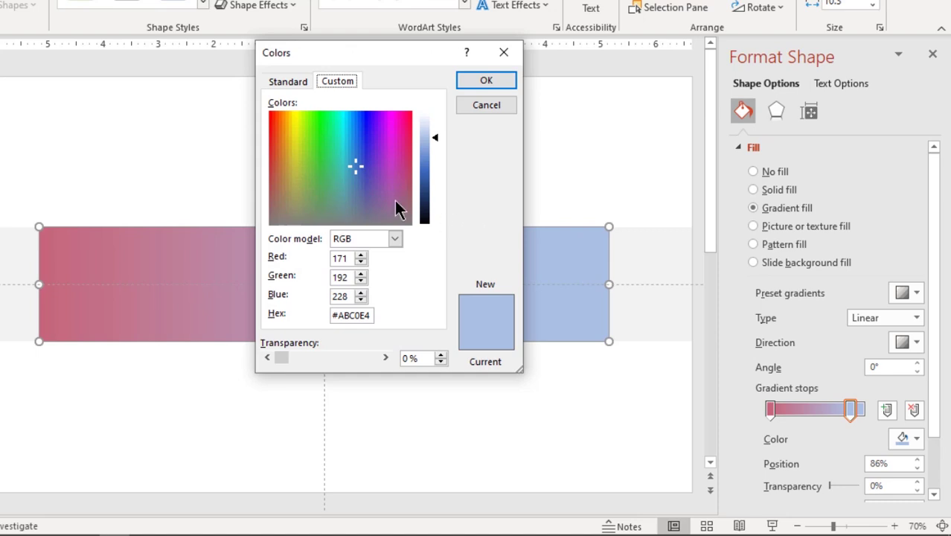
pyautogui.click(400, 204)
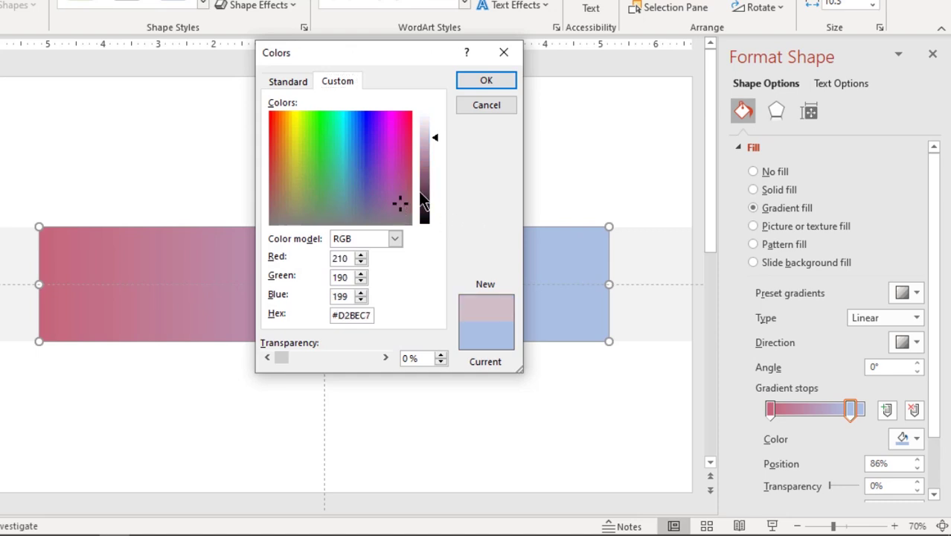
pyautogui.click(429, 183)
pyautogui.click(430, 195)
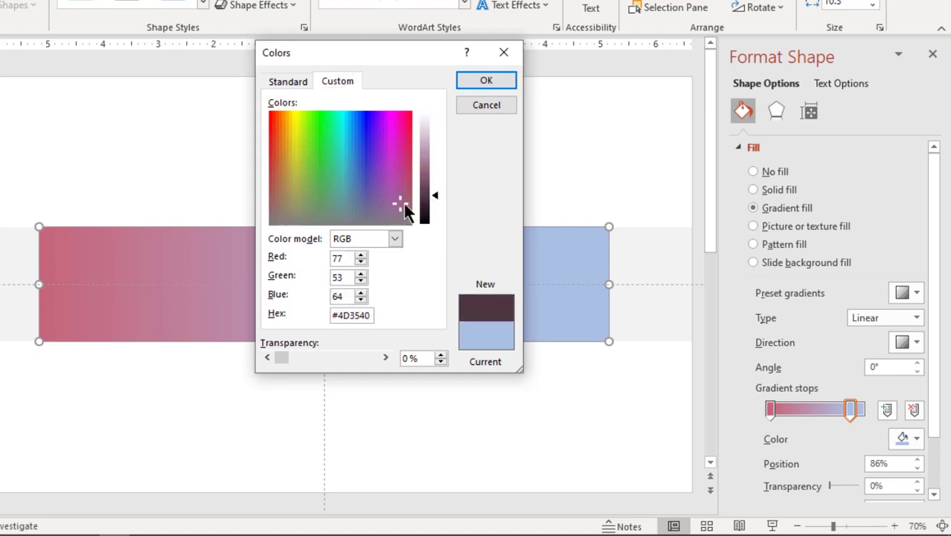
pyautogui.moveTo(403, 205); pyautogui.dragTo(399, 206)
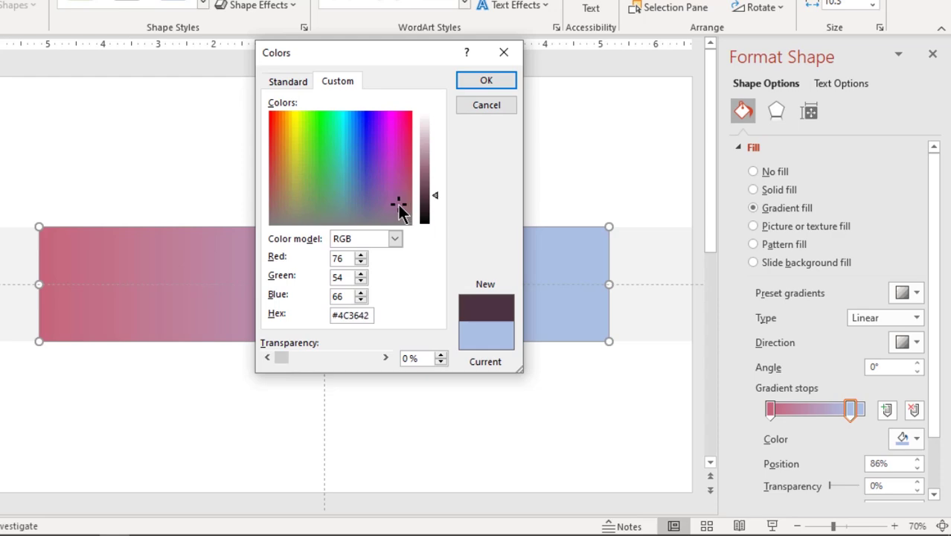
pyautogui.click(482, 82)
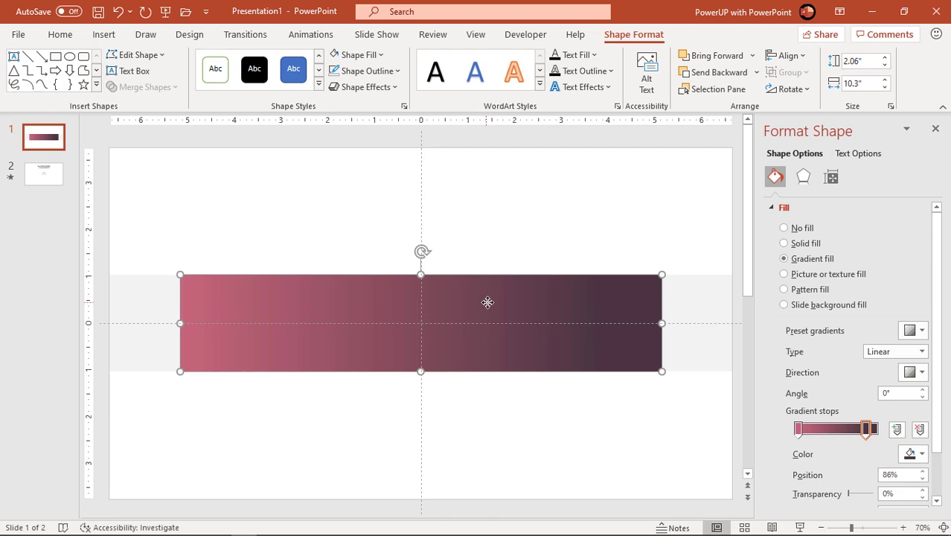
pyautogui.moveTo(487, 301); pyautogui.dragTo(489, 302)
pyautogui.click(497, 253)
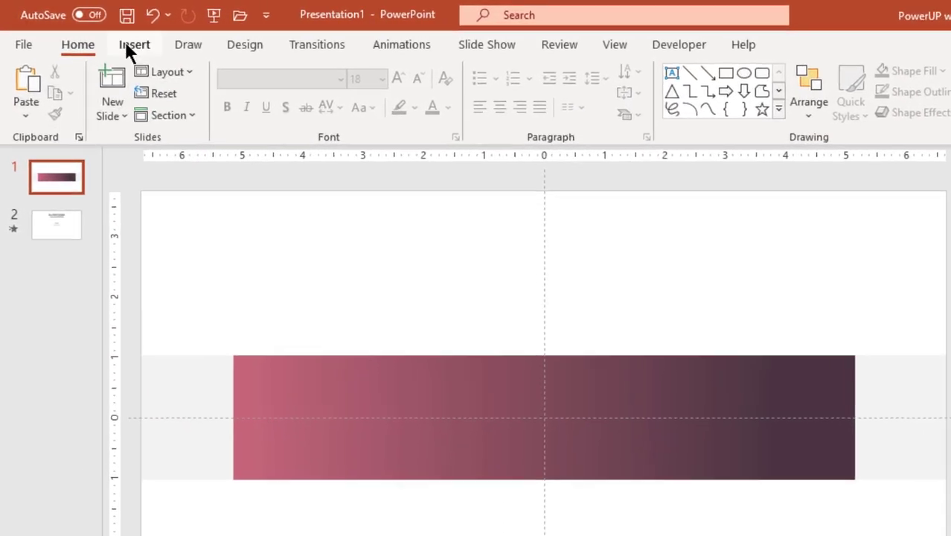
# Step: Draw a tall rounded rectangle on the band's left, round it into a pill, and remove its outline
pyautogui.click(103, 34)
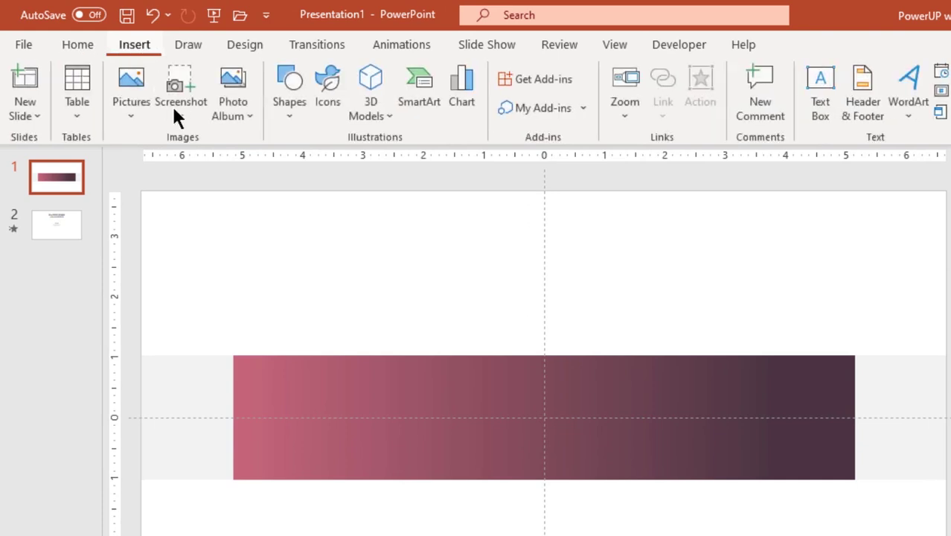
pyautogui.click(283, 124)
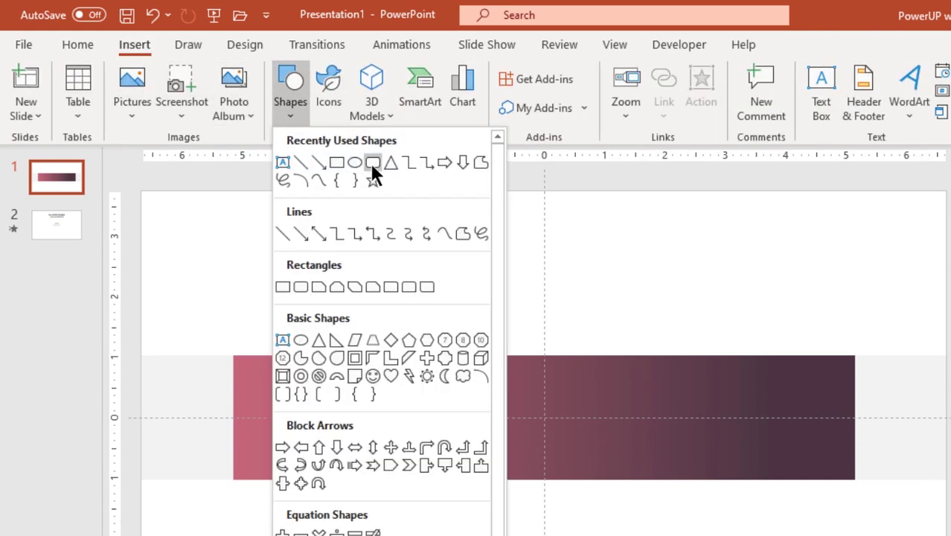
pyautogui.click(372, 162)
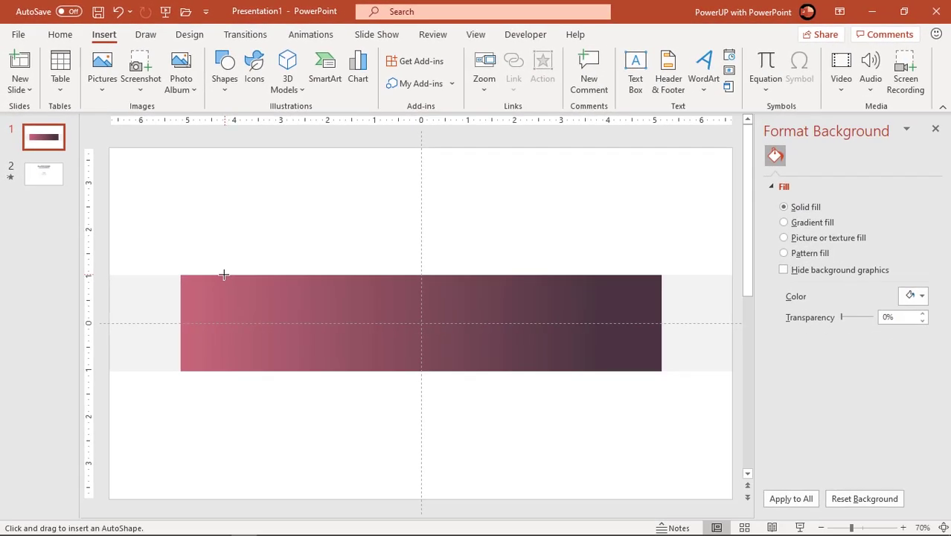
pyautogui.moveTo(223, 275); pyautogui.dragTo(254, 367)
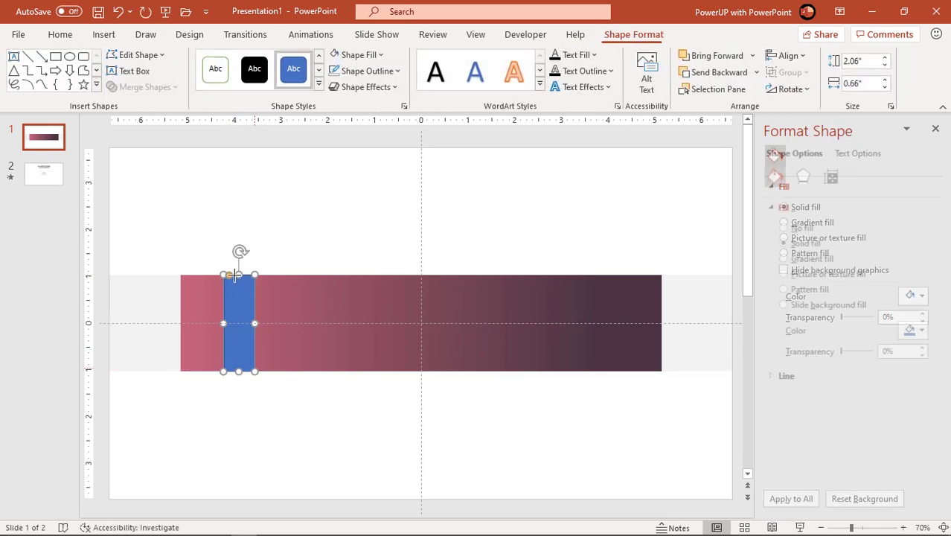
pyautogui.moveTo(244, 279); pyautogui.dragTo(239, 308)
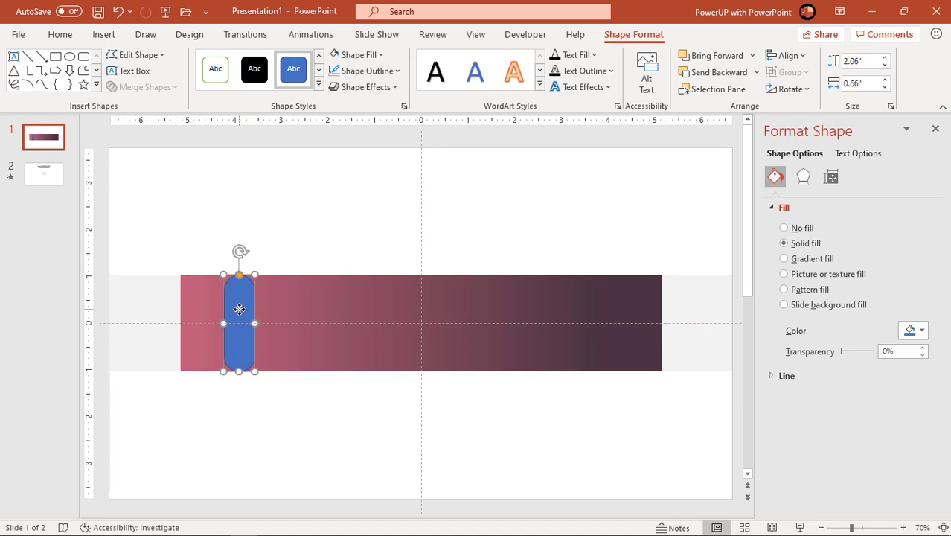
pyautogui.click(371, 72)
pyautogui.click(364, 264)
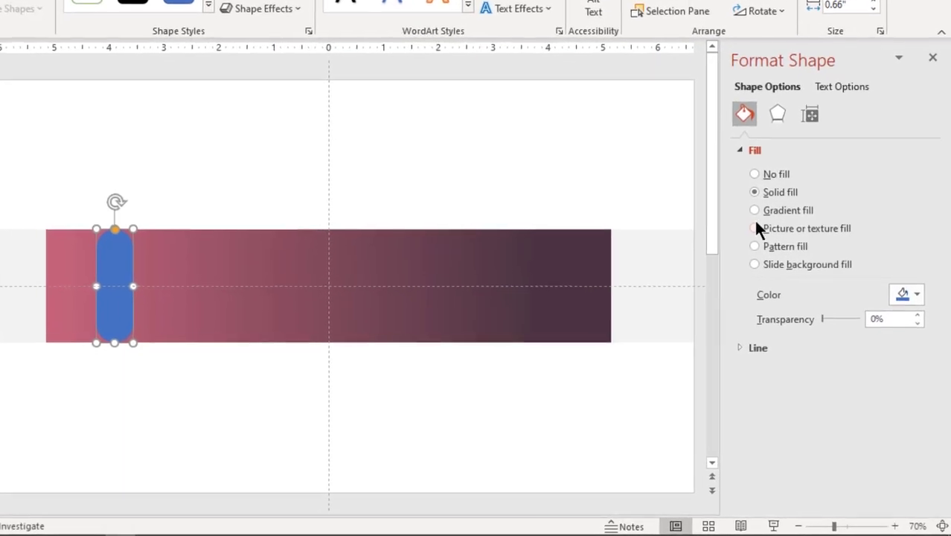
# Step: Fill the pill with a white-to-light-grey gradient, right stop at 95%
pyautogui.click(793, 255)
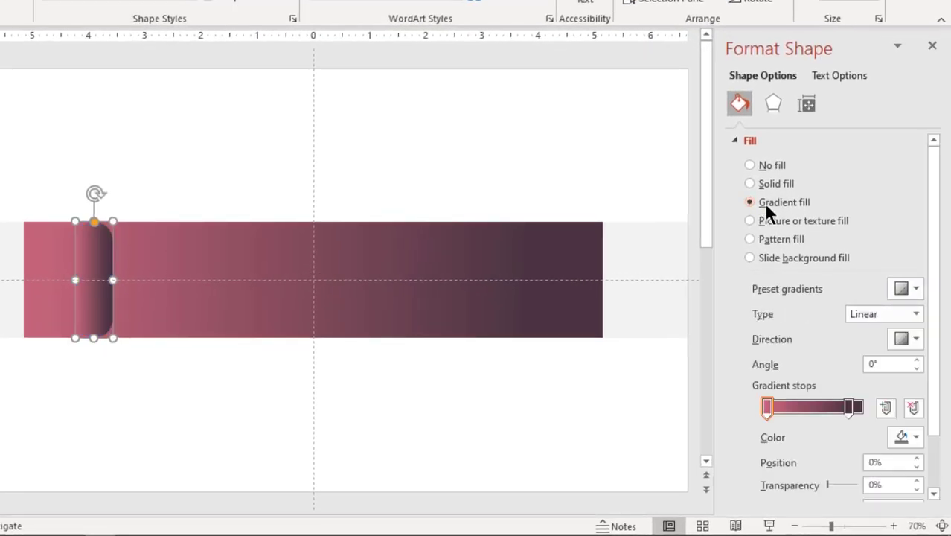
pyautogui.click(914, 439)
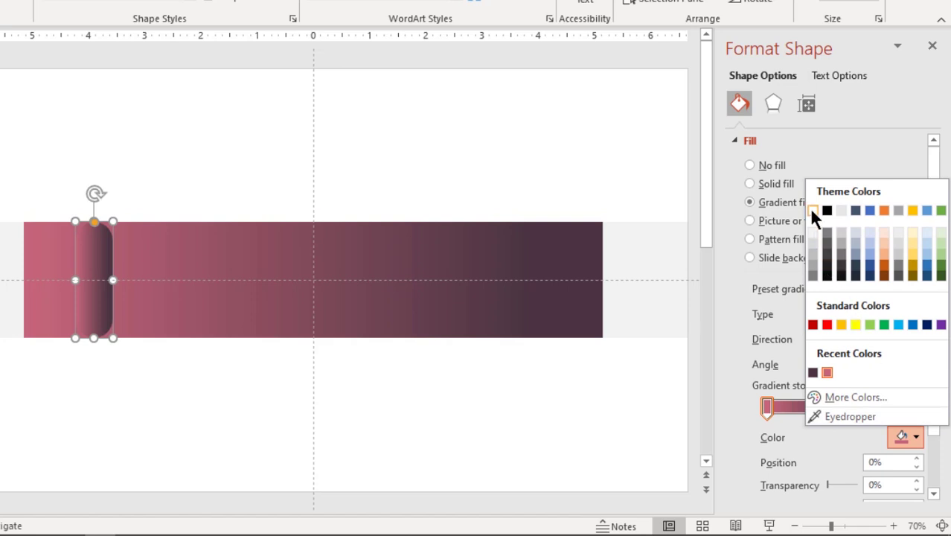
pyautogui.click(812, 212)
pyautogui.moveTo(846, 407); pyautogui.dragTo(857, 406)
pyautogui.click(906, 437)
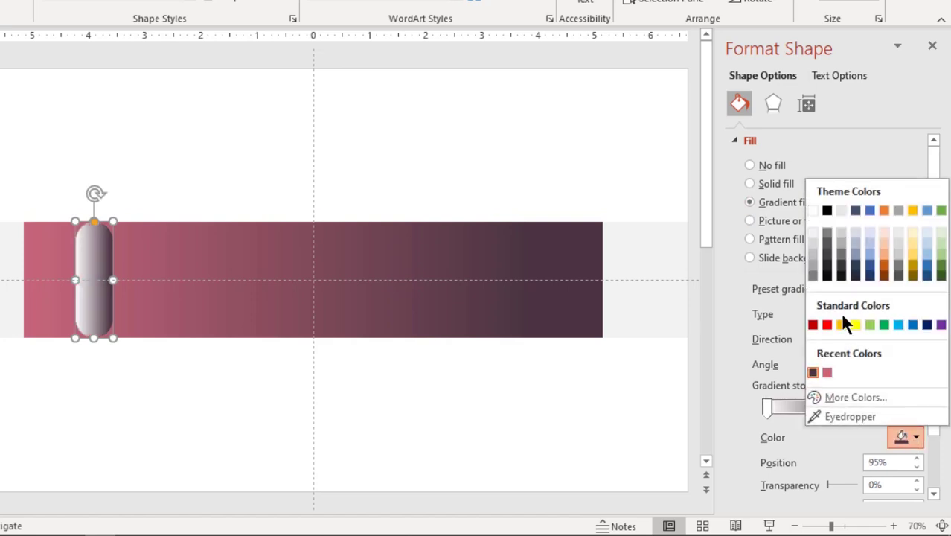
pyautogui.click(812, 243)
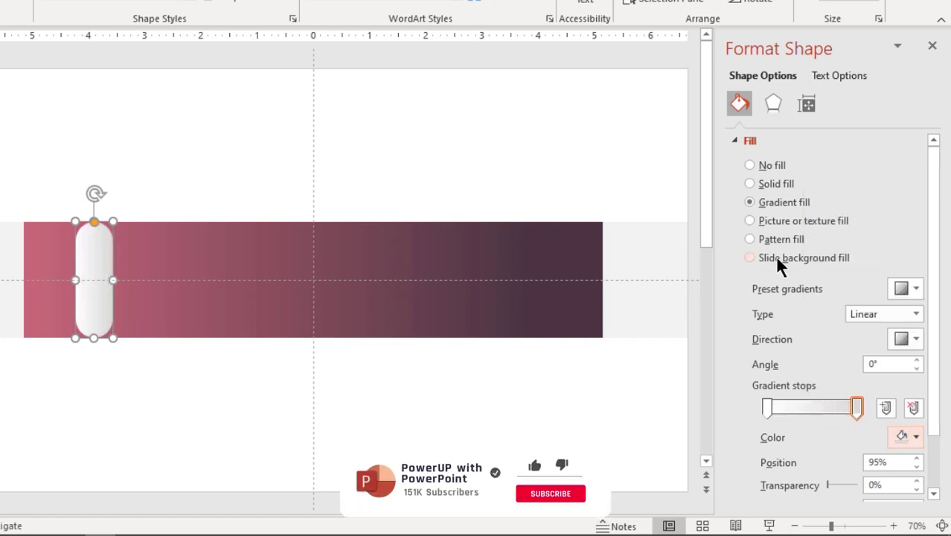
# Step: Add a centred outer shadow to the pill with 44% transparency and 7 pt blur
pyautogui.click(773, 105)
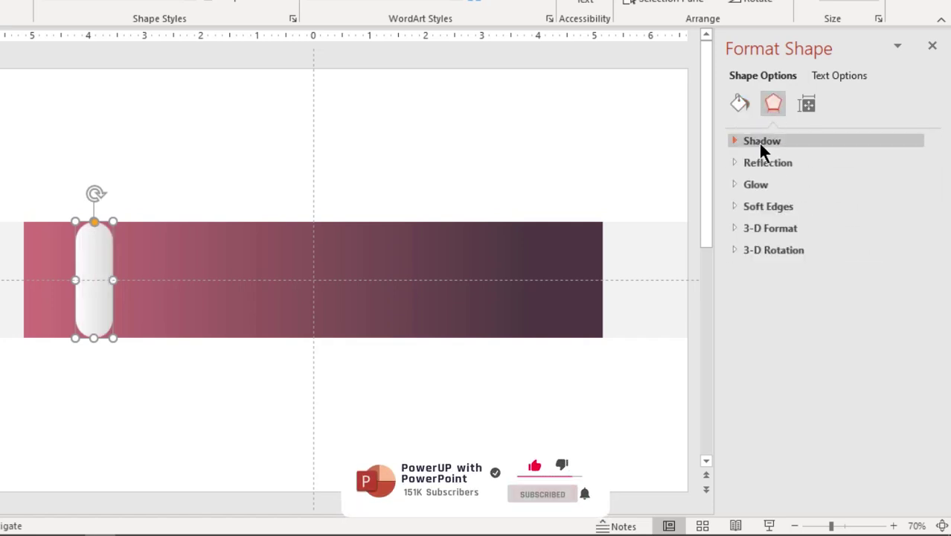
pyautogui.click(759, 142)
pyautogui.click(901, 166)
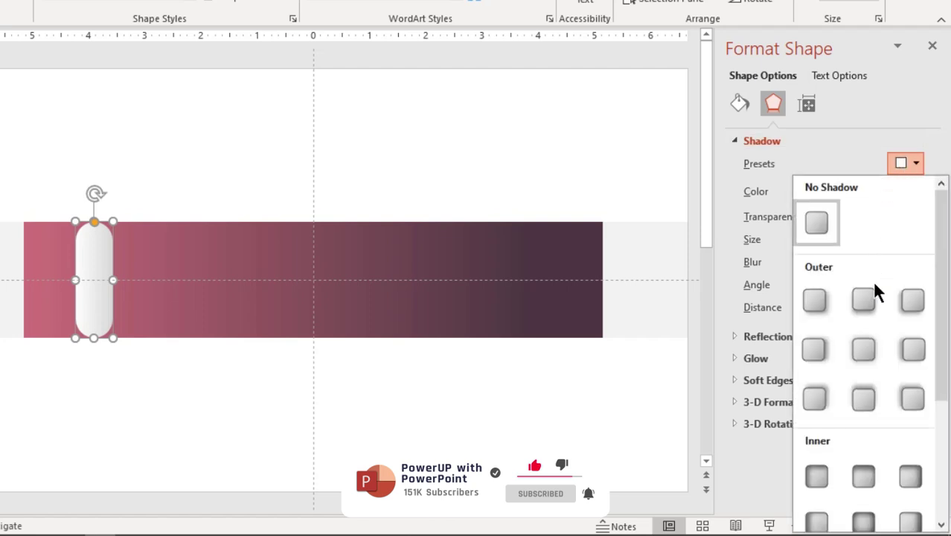
pyautogui.click(864, 348)
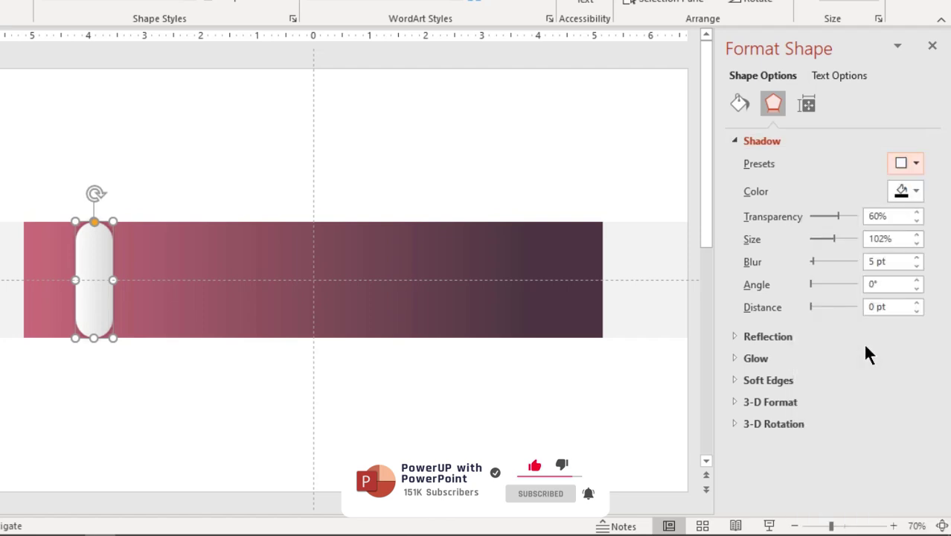
pyautogui.moveTo(838, 215); pyautogui.dragTo(830, 216)
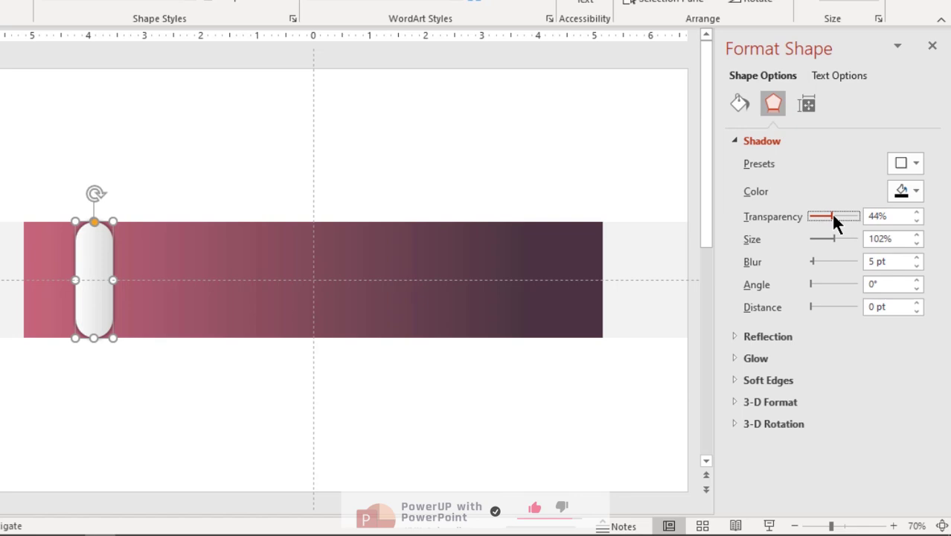
pyautogui.click(916, 258)
pyautogui.click(916, 258)
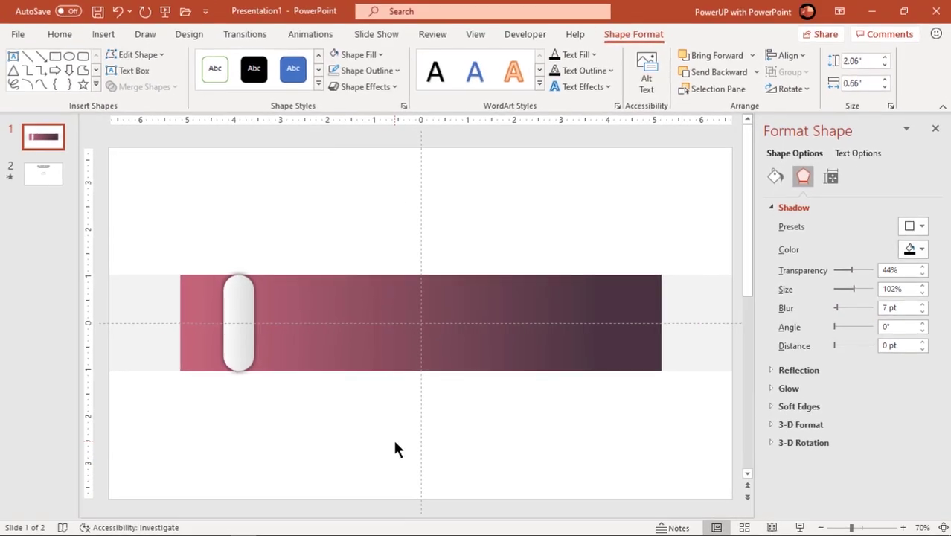
# Step: Draw a small 0.22-inch circle at the centre of the pill
pyautogui.click(262, 389)
pyautogui.click(250, 346)
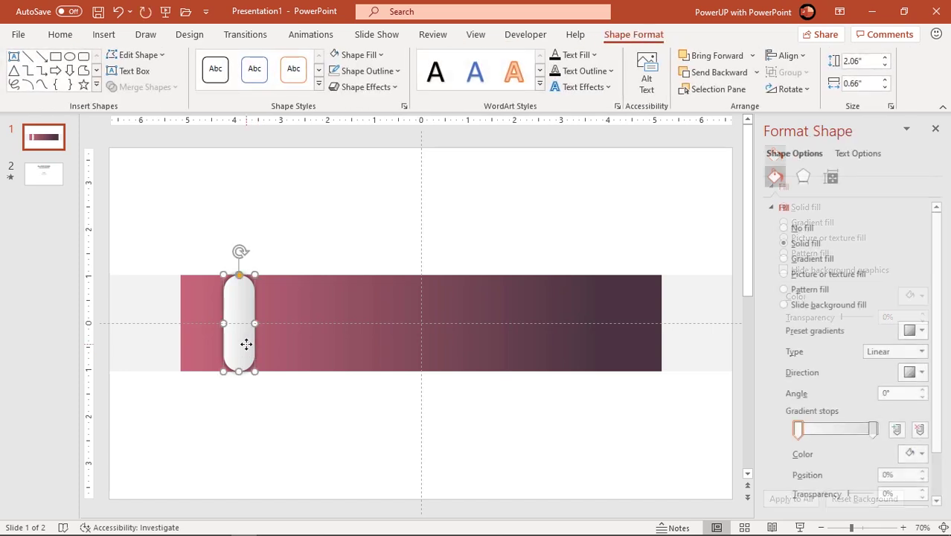
pyautogui.scroll(3, 249, 348)
pyautogui.scroll(5, 315, 347)
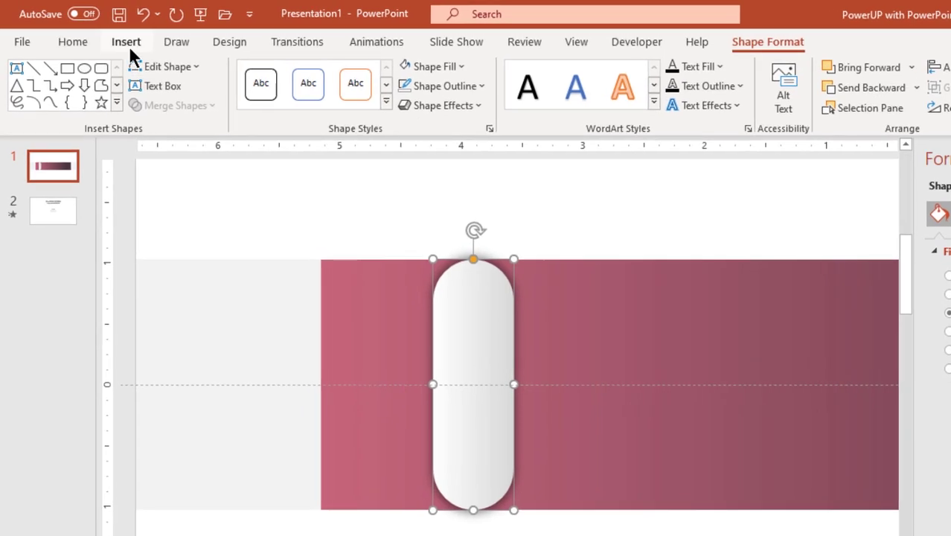
pyautogui.click(103, 34)
pyautogui.click(265, 112)
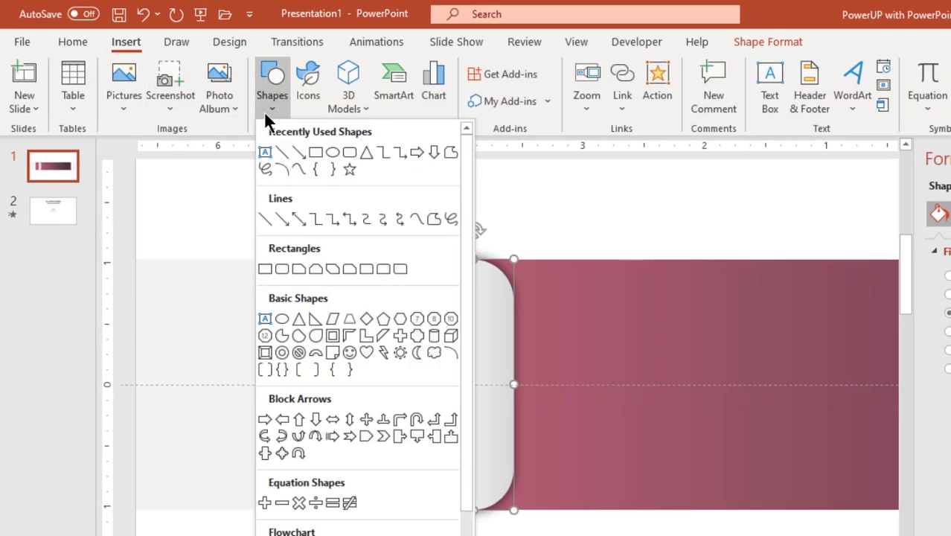
pyautogui.click(326, 149)
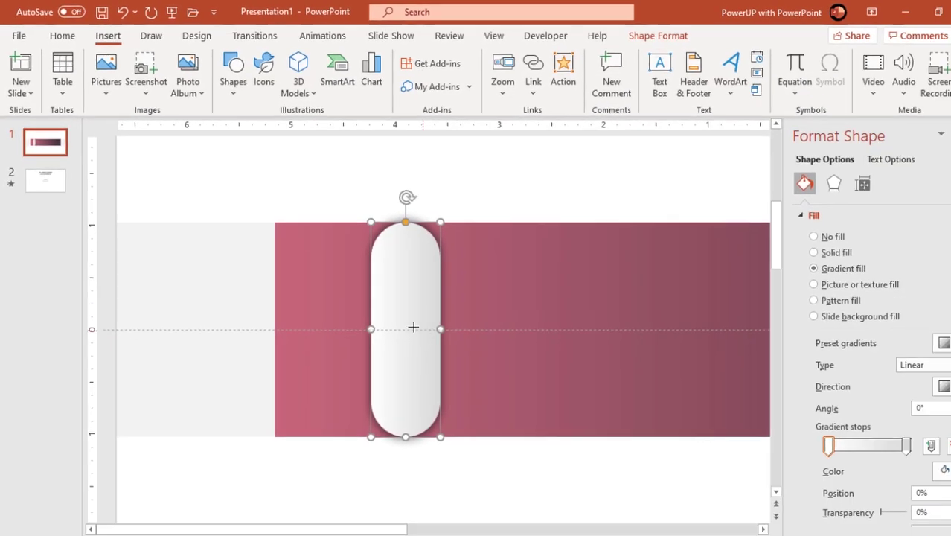
pyautogui.moveTo(388, 318); pyautogui.dragTo(400, 321)
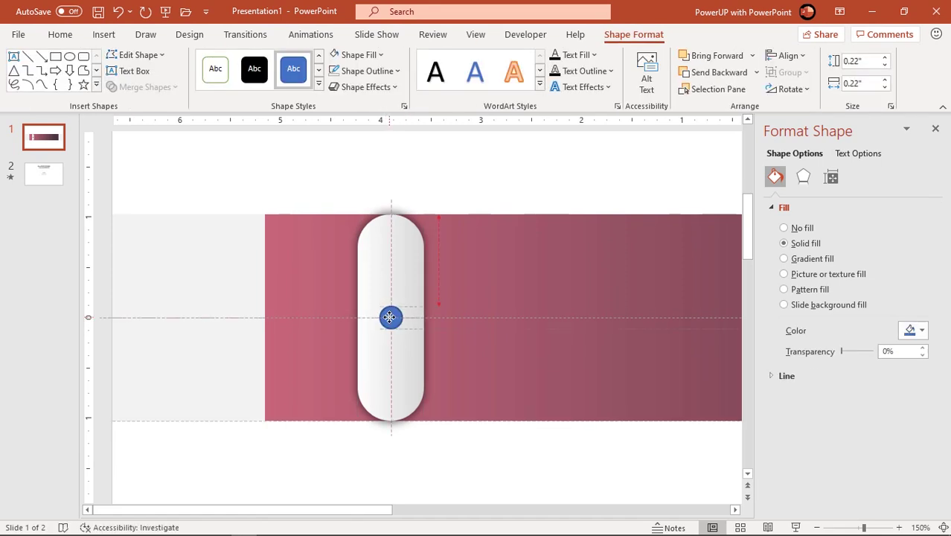
# Step: Remove the circle's outline and fill it with pink sampled from the band
pyautogui.click(371, 73)
pyautogui.click(358, 265)
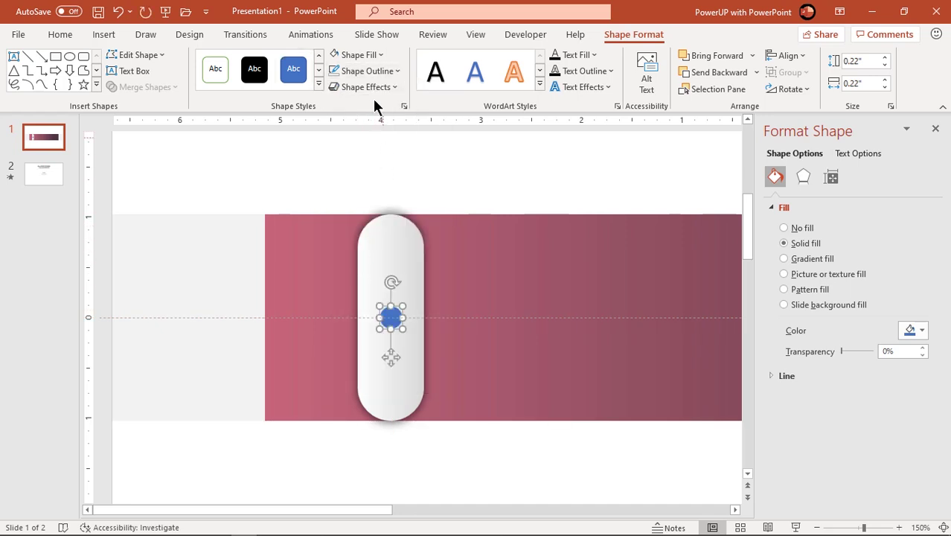
pyautogui.click(360, 56)
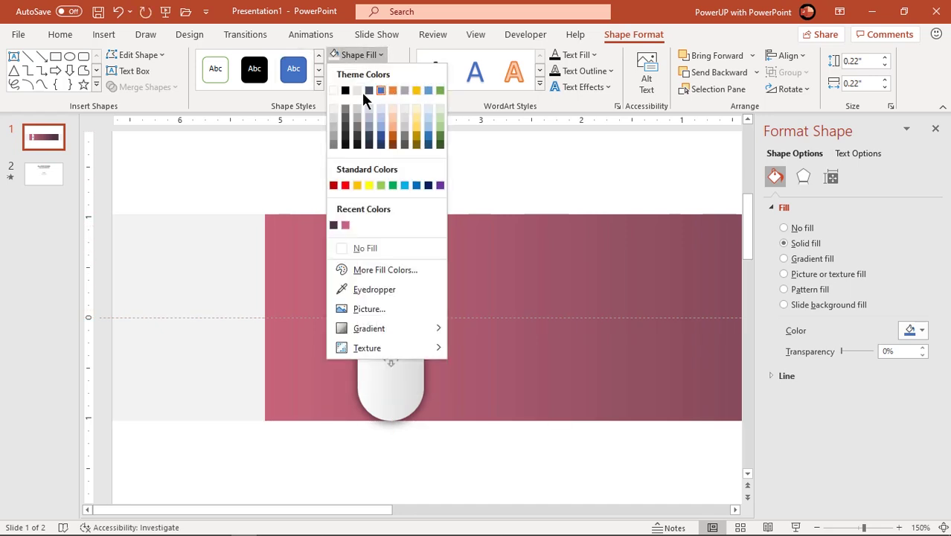
pyautogui.click(359, 287)
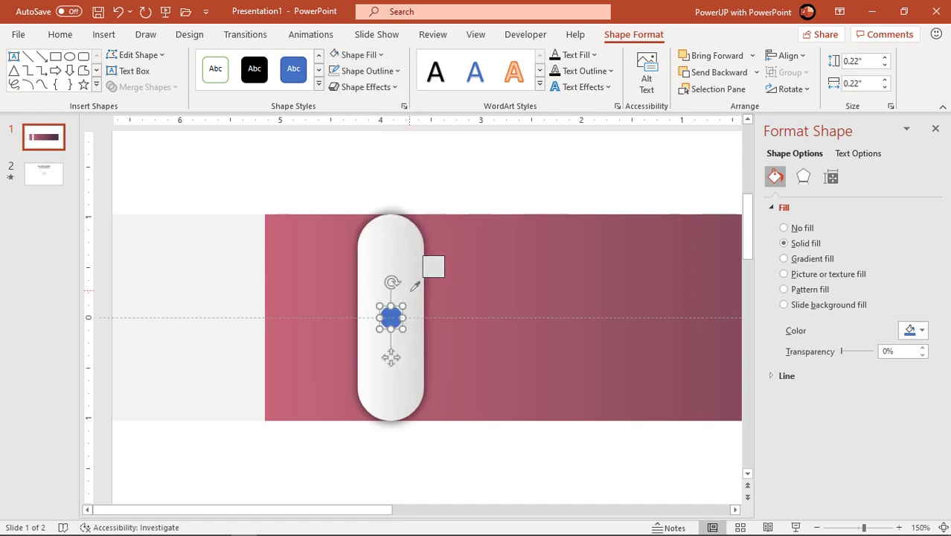
pyautogui.click(427, 216)
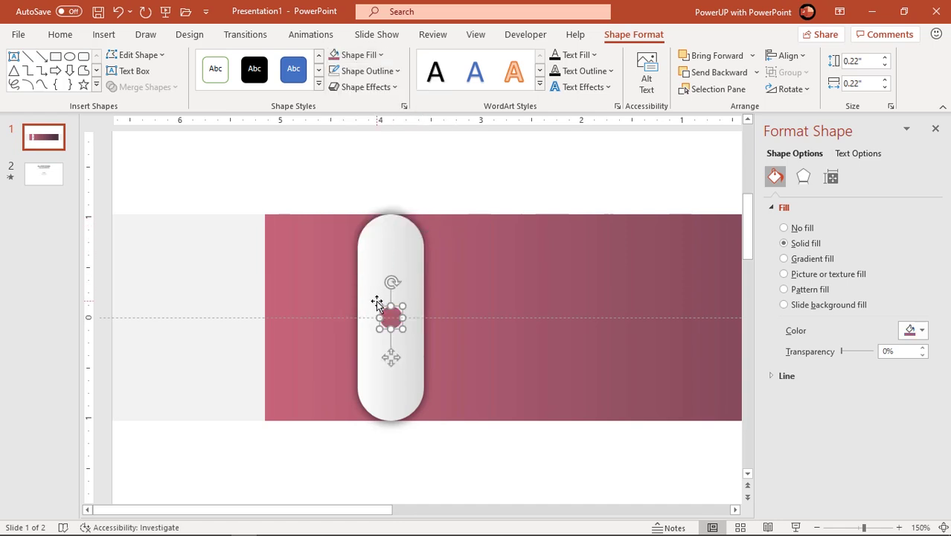
pyautogui.scroll(-8, 376, 299)
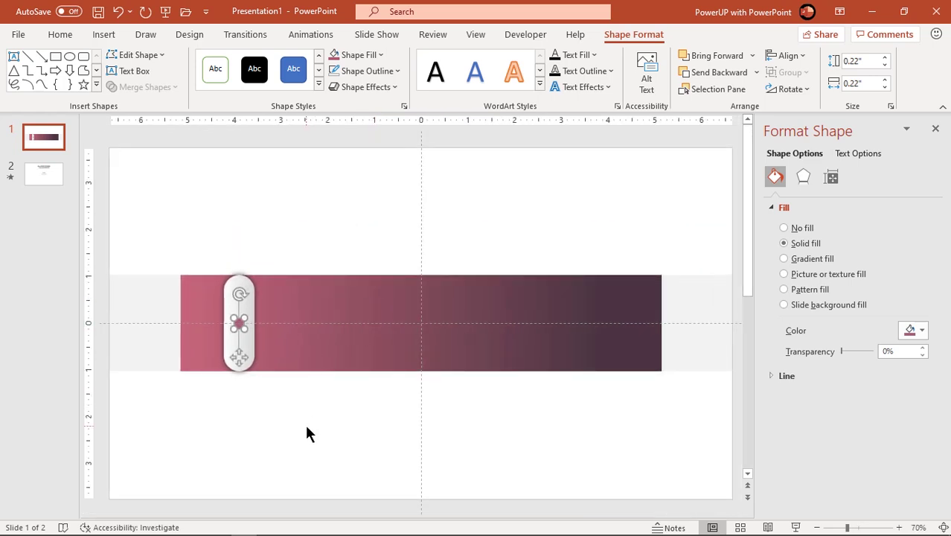
# Step: Group the pill with its centre dot
pyautogui.click(307, 433)
pyautogui.moveTo(209, 246); pyautogui.dragTo(266, 405)
pyautogui.rightClick(234, 344)
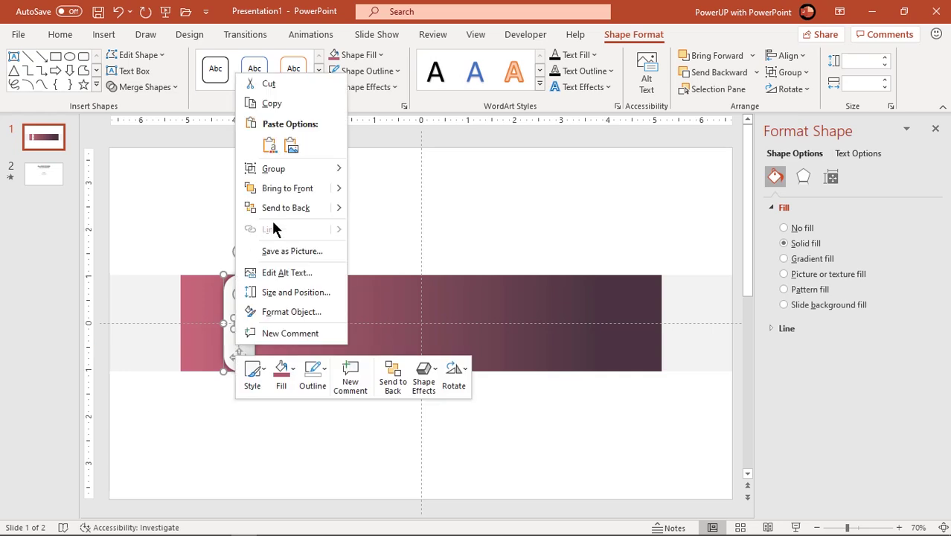
pyautogui.moveTo(287, 171)
pyautogui.click(380, 170)
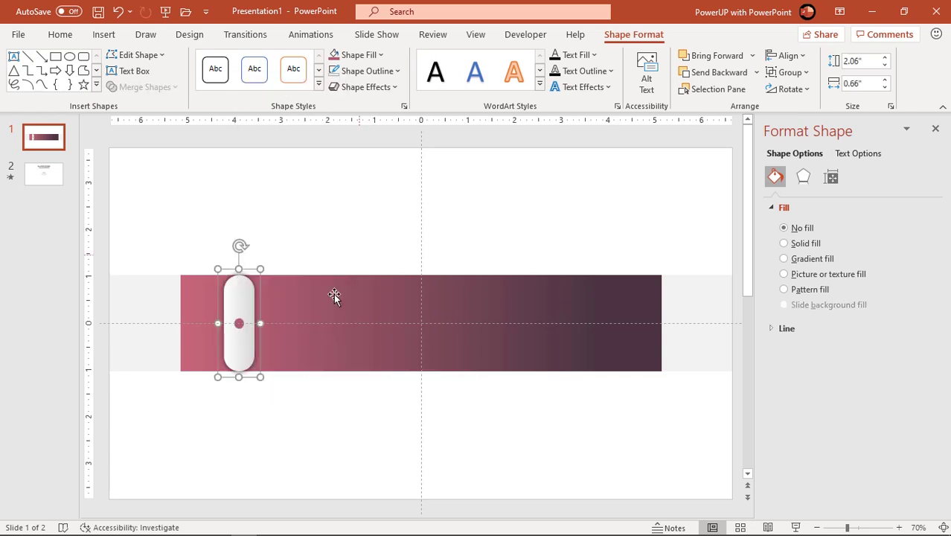
# Step: Duplicate the grouped pill into six copies along the band, the last near its right end
pyautogui.moveTo(250, 356); pyautogui.dragTo(309, 347)
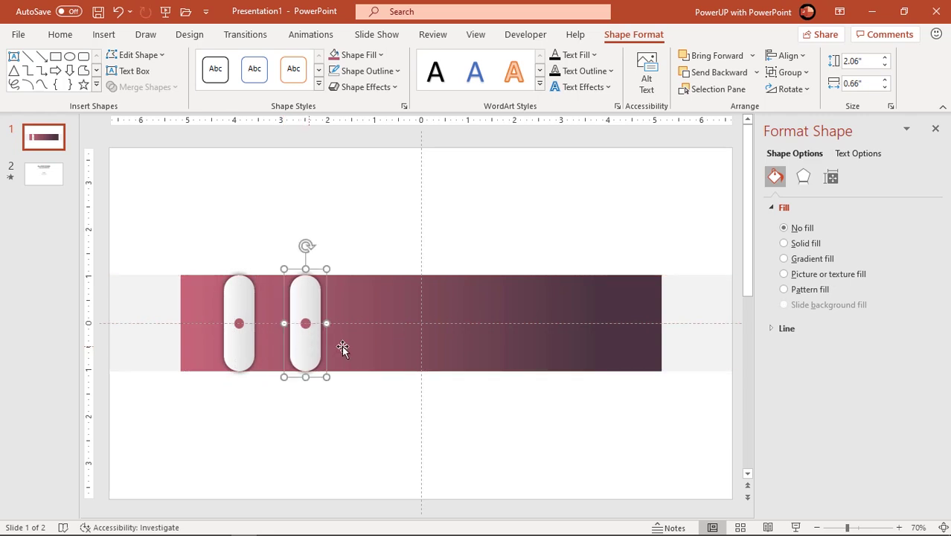
pyautogui.hotkey('ctrl', 'd')
pyautogui.hotkey('ctrl', 'd')
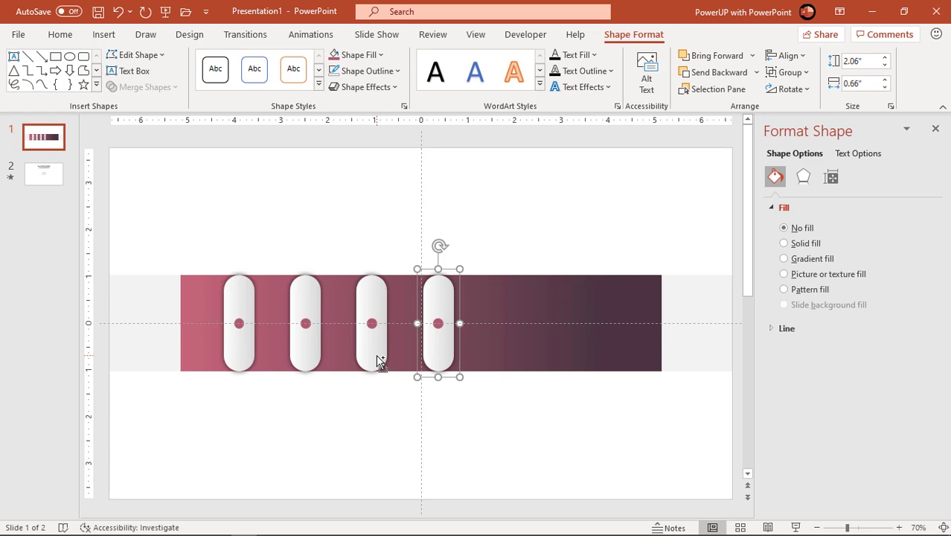
pyautogui.hotkey('ctrl', 'd')
pyautogui.hotkey('ctrl', 'd')
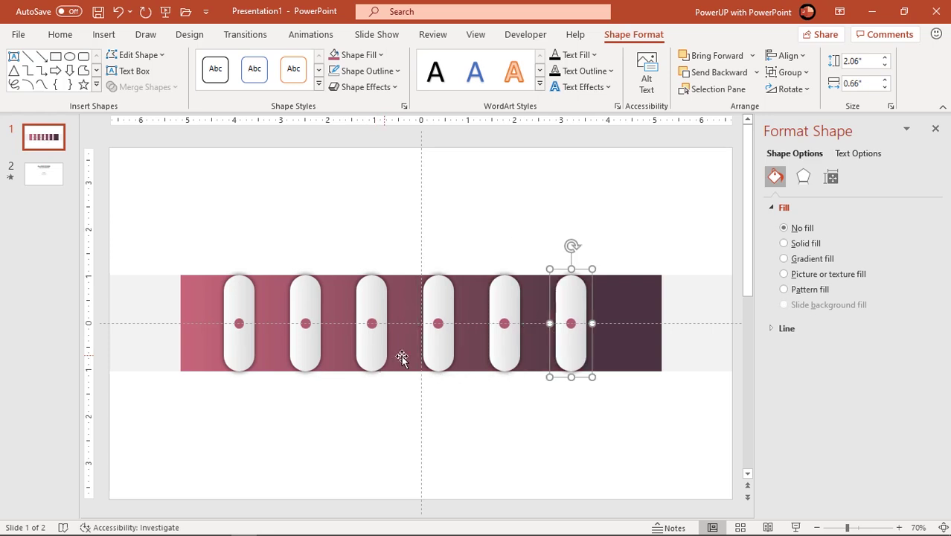
pyautogui.moveTo(571, 351); pyautogui.dragTo(601, 349)
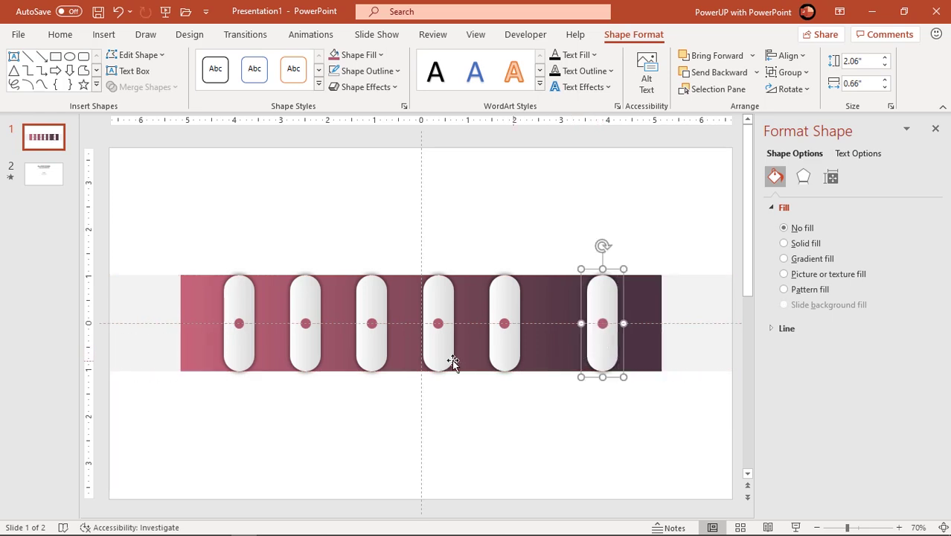
# Step: Select all six pills and distribute them horizontally
pyautogui.keyDown('shift'); pyautogui.click(250, 348); pyautogui.keyUp('shift')
pyautogui.keyDown('shift'); pyautogui.click(315, 354); pyautogui.keyUp('shift')
pyautogui.keyDown('shift'); pyautogui.click(375, 347); pyautogui.keyUp('shift')
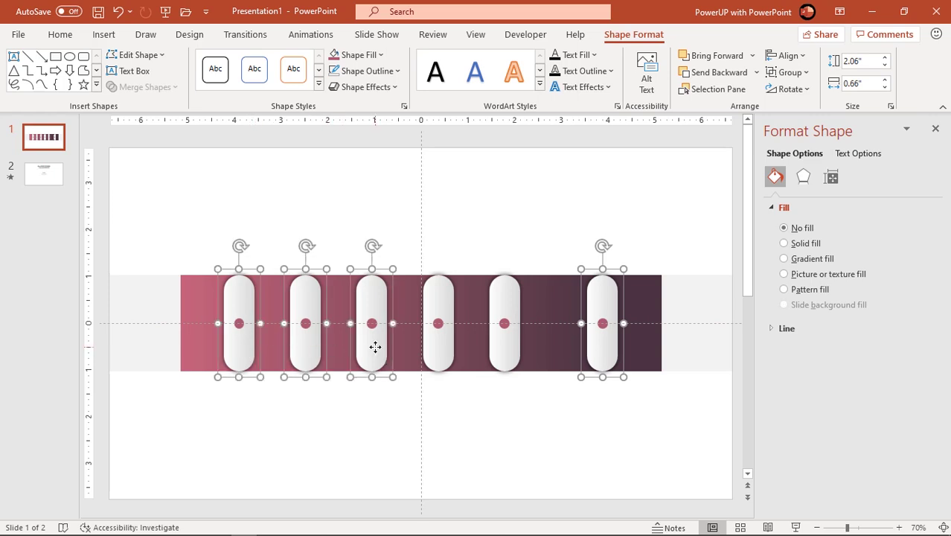
pyautogui.keyDown('shift'); pyautogui.click(442, 353); pyautogui.keyUp('shift')
pyautogui.keyDown('shift'); pyautogui.click(498, 350); pyautogui.keyUp('shift')
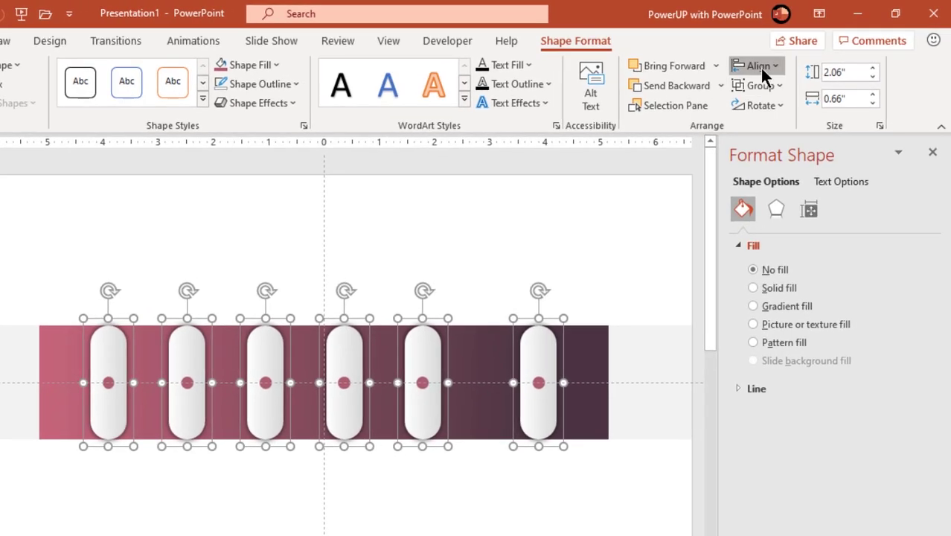
pyautogui.click(781, 55)
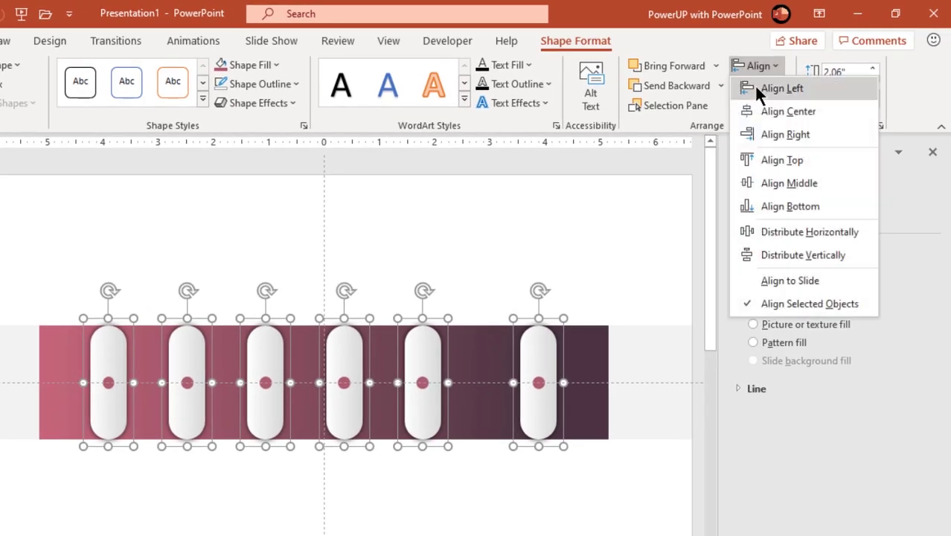
pyautogui.click(755, 231)
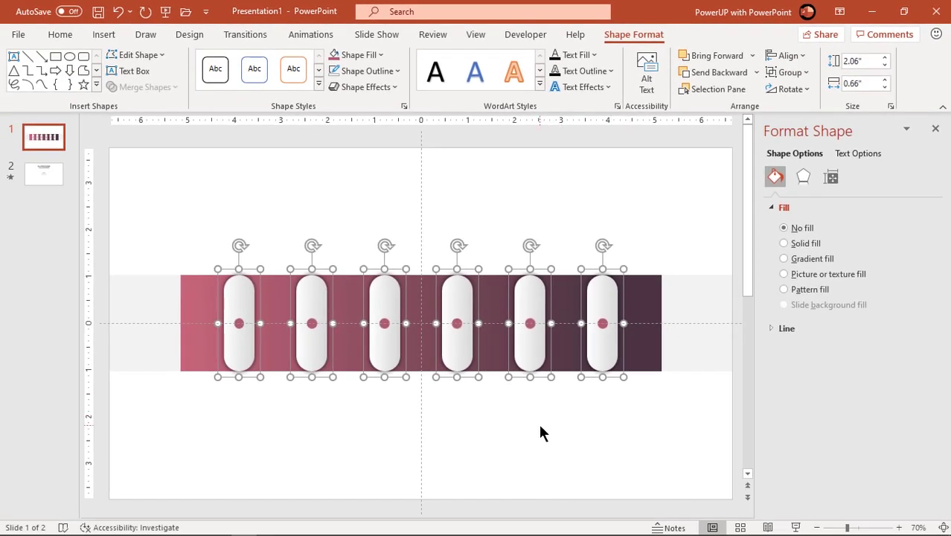
# Step: Ungroup the six pills into separate shapes
pyautogui.rightClick(530, 356)
pyautogui.moveTo(567, 182)
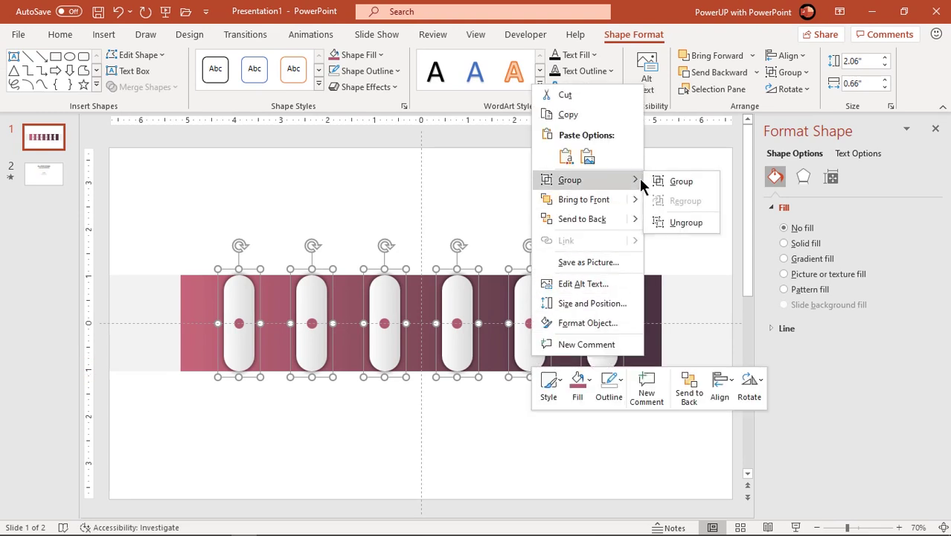
pyautogui.click(671, 221)
pyautogui.click(344, 430)
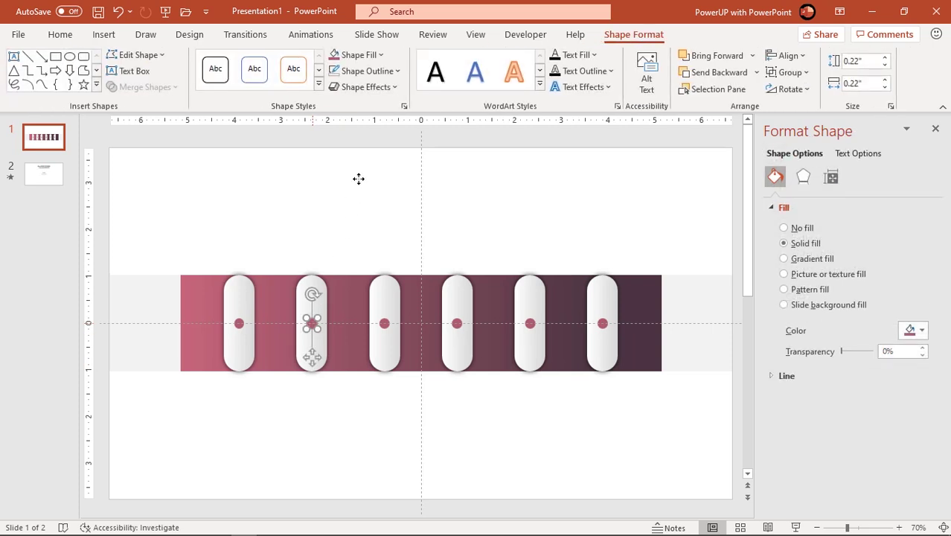
# Step: Recolour the second, third and fourth dots with eyedropper samples of the band beside them
pyautogui.click(359, 55)
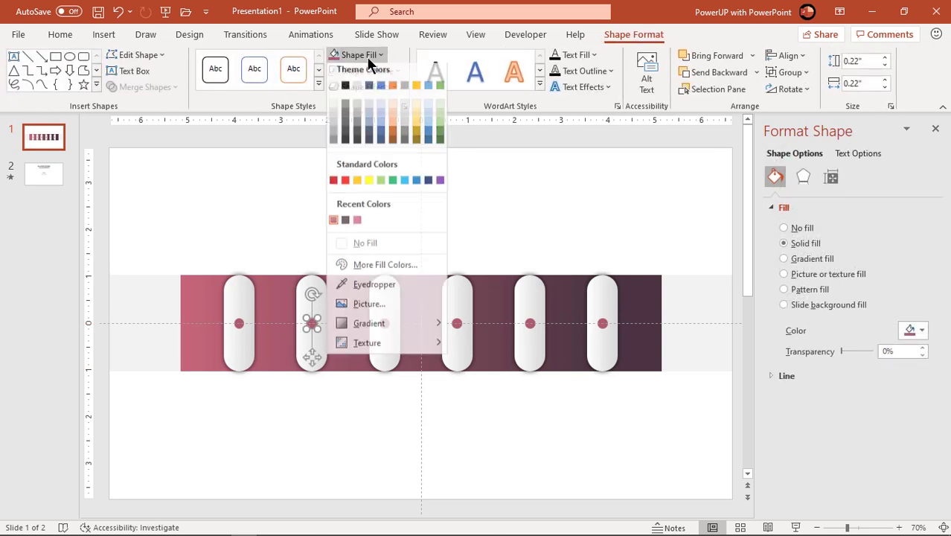
pyautogui.click(352, 287)
pyautogui.click(366, 311)
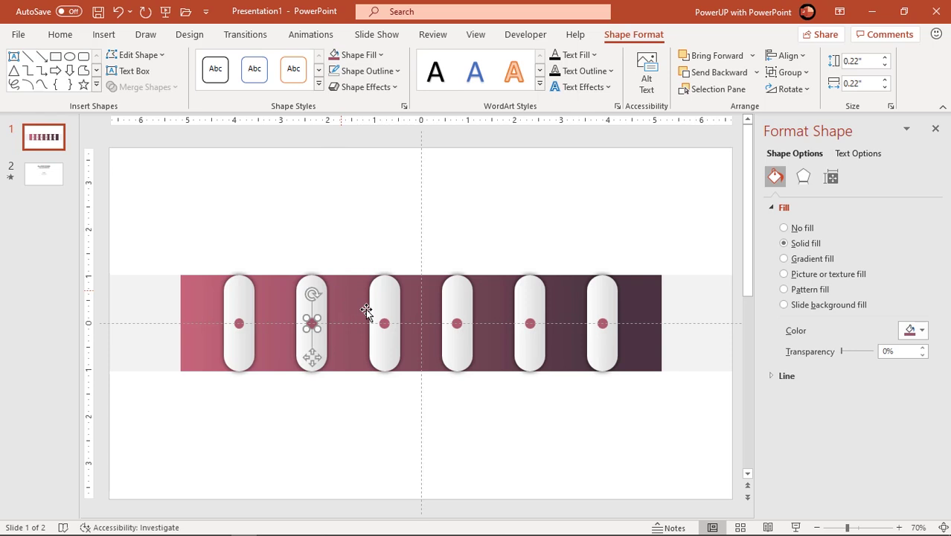
pyautogui.click(358, 55)
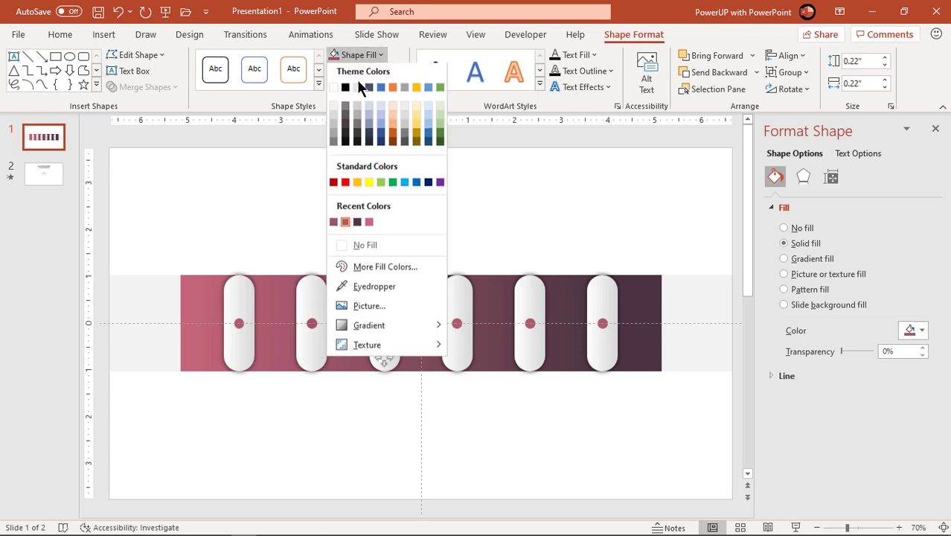
pyautogui.click(350, 289)
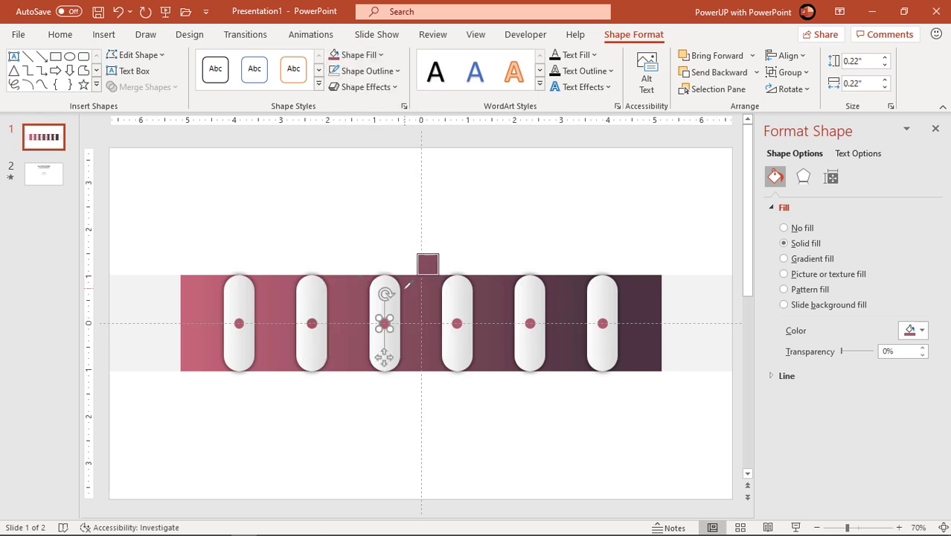
pyautogui.click(455, 321)
pyautogui.click(456, 325)
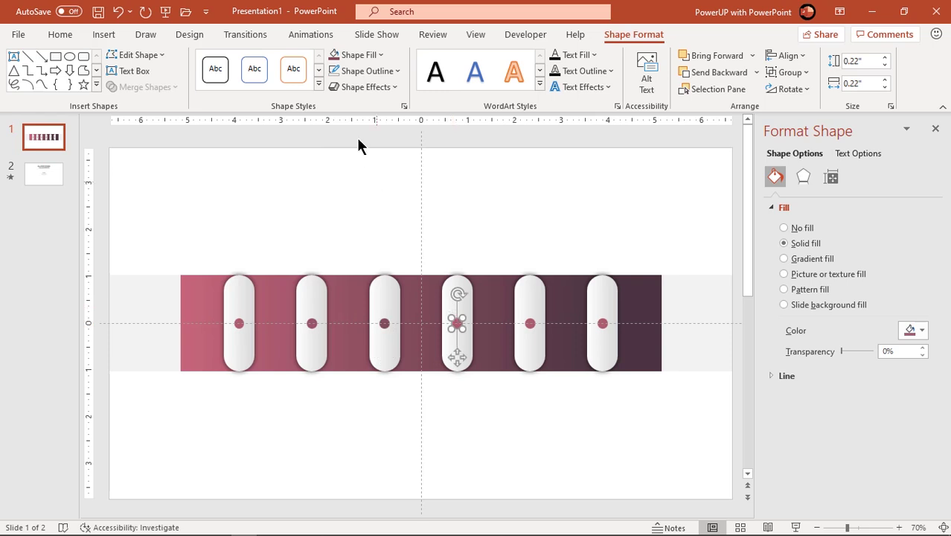
pyautogui.click(362, 57)
pyautogui.click(354, 289)
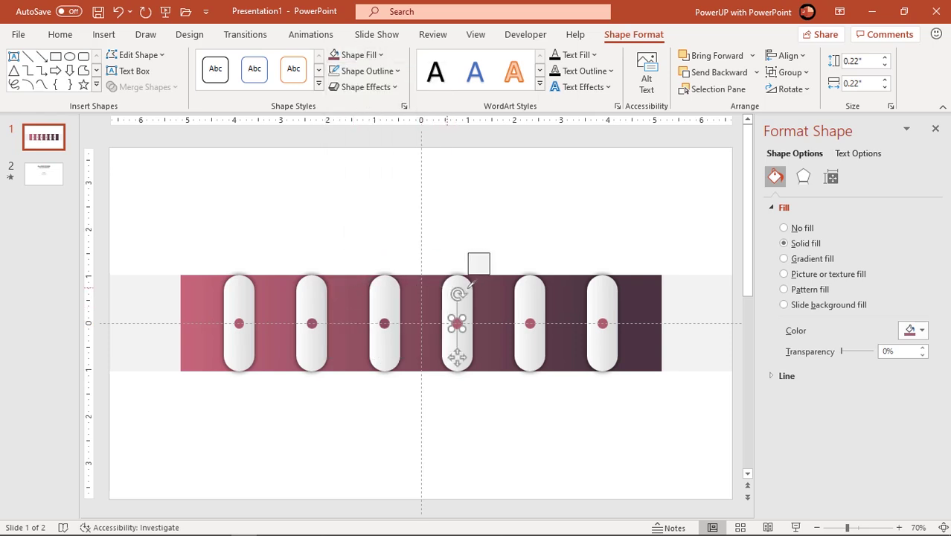
pyautogui.click(498, 299)
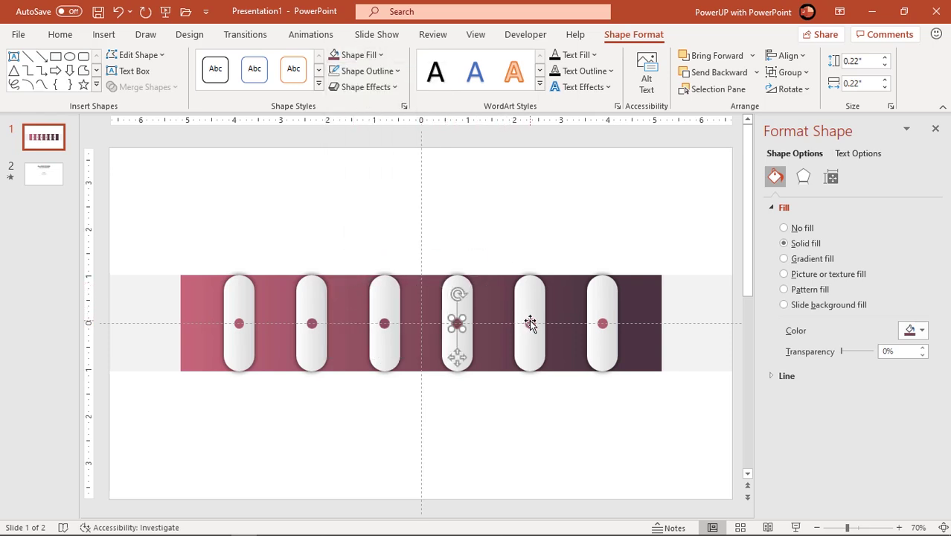
# Step: Recolour the fifth and sixth dots with the darker plum band colours beside them
pyautogui.click(529, 319)
pyautogui.click(362, 57)
pyautogui.click(354, 288)
pyautogui.click(565, 286)
pyautogui.click(602, 321)
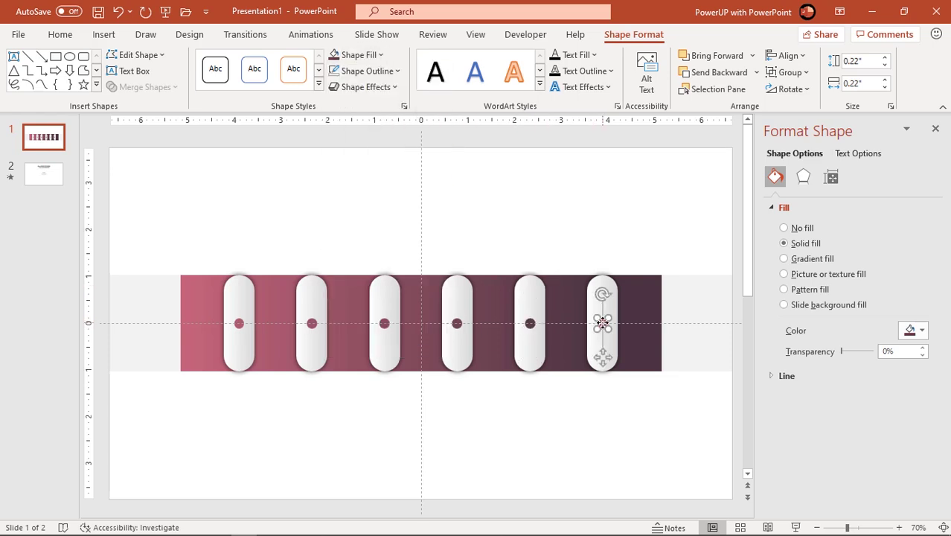
pyautogui.click(362, 56)
pyautogui.click(361, 282)
pyautogui.click(621, 284)
pyautogui.click(558, 423)
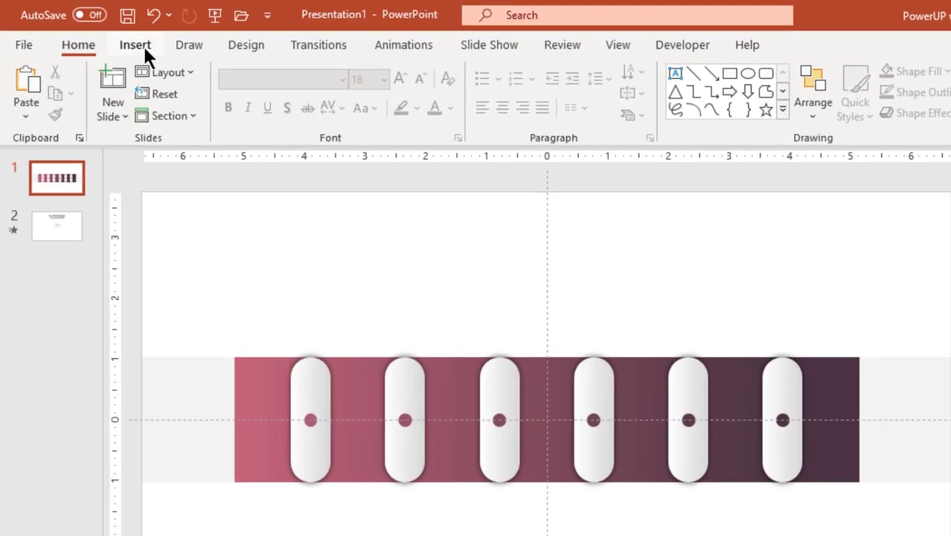
# Step: Draw a short vertical line up from the first pill's top and colour it grey
pyautogui.click(105, 35)
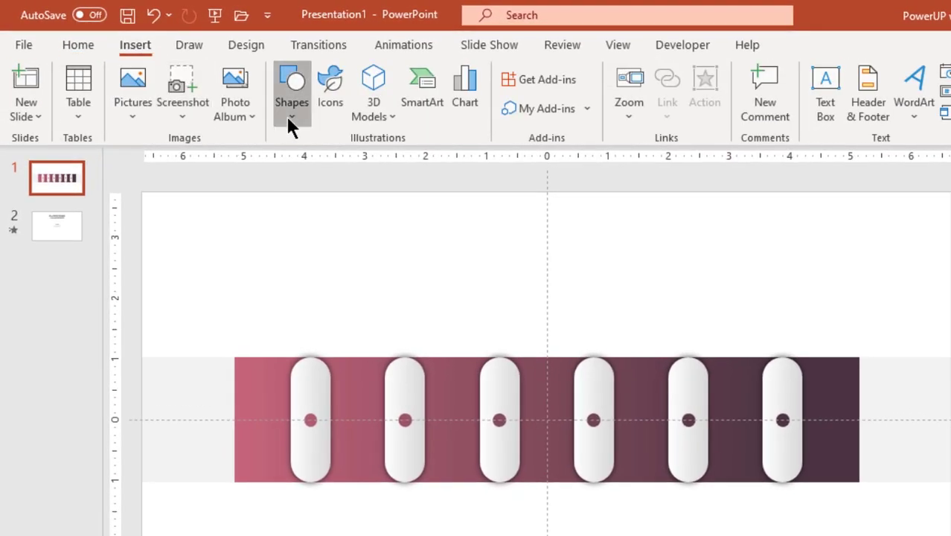
pyautogui.click(290, 125)
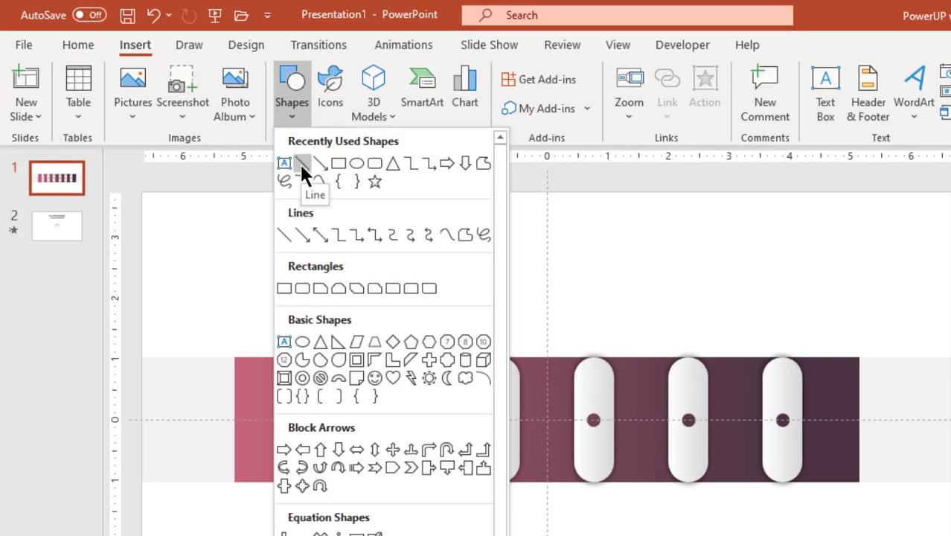
pyautogui.click(299, 162)
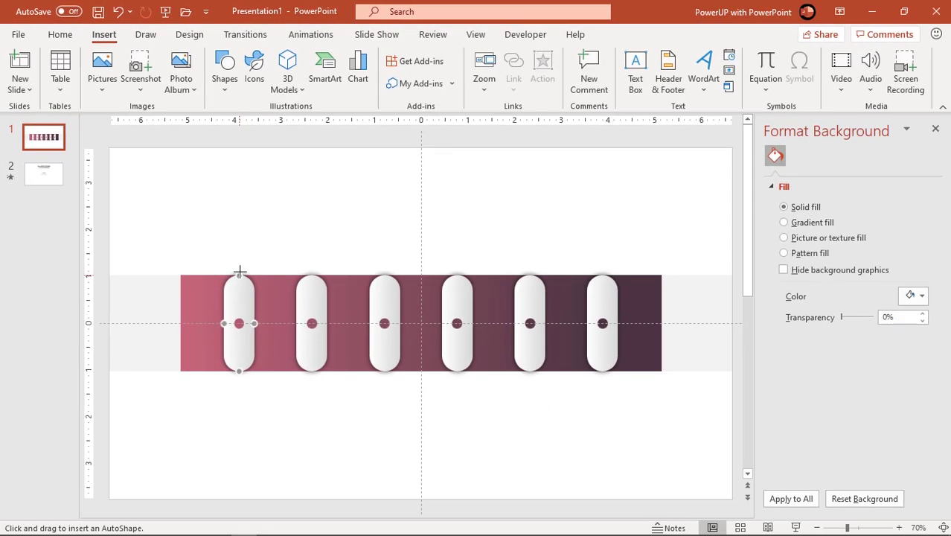
pyautogui.moveTo(239, 272); pyautogui.dragTo(240, 243)
pyautogui.moveTo(238, 235); pyautogui.dragTo(239, 234)
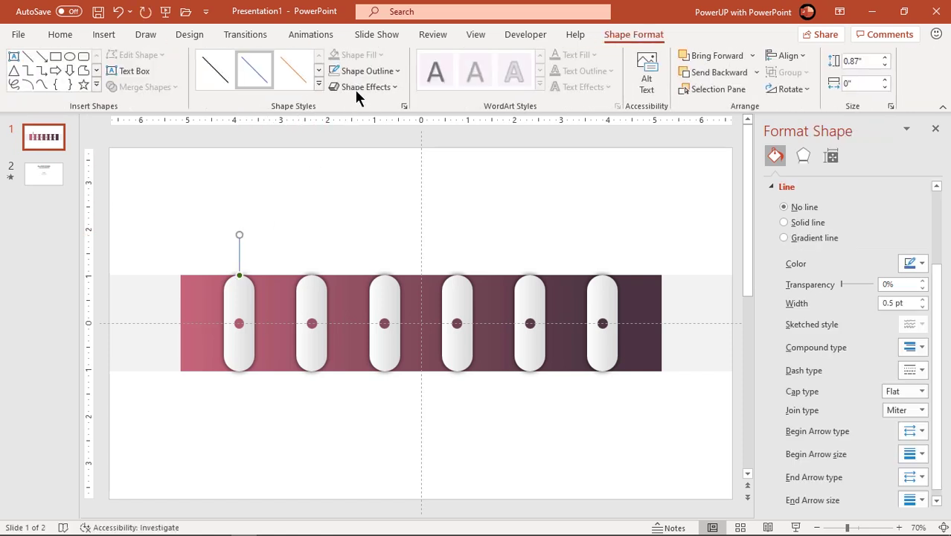
pyautogui.click(362, 70)
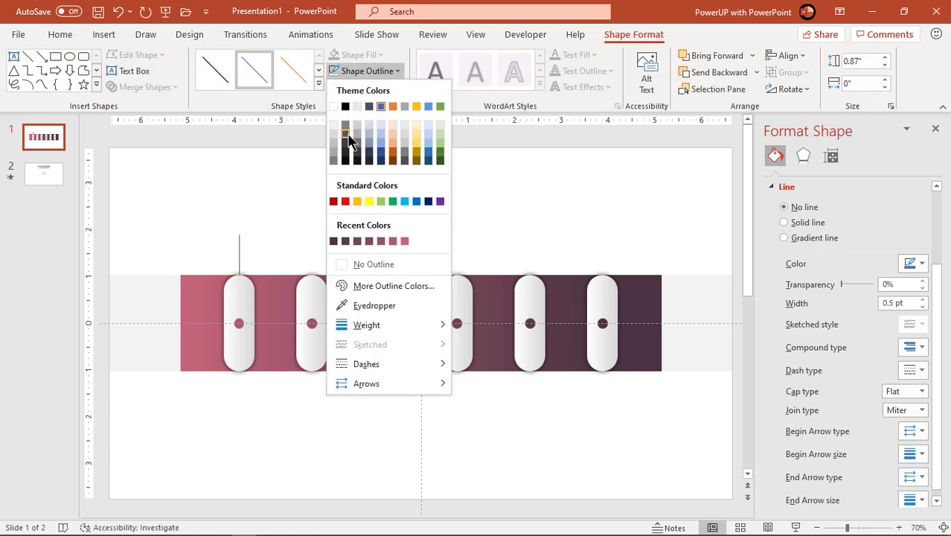
pyautogui.click(346, 135)
# Step: Give the line a 1 pt weight and a dashed style
pyautogui.click(379, 72)
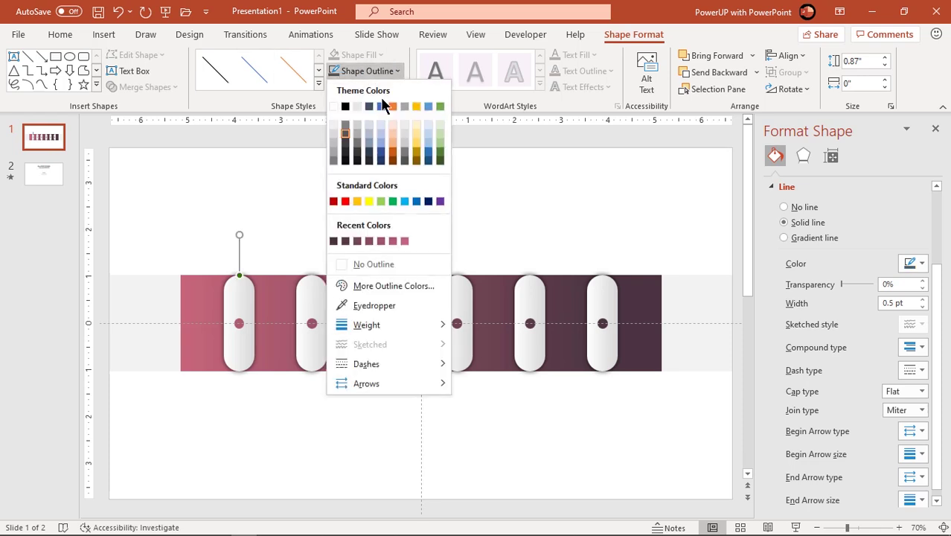
pyautogui.moveTo(362, 326)
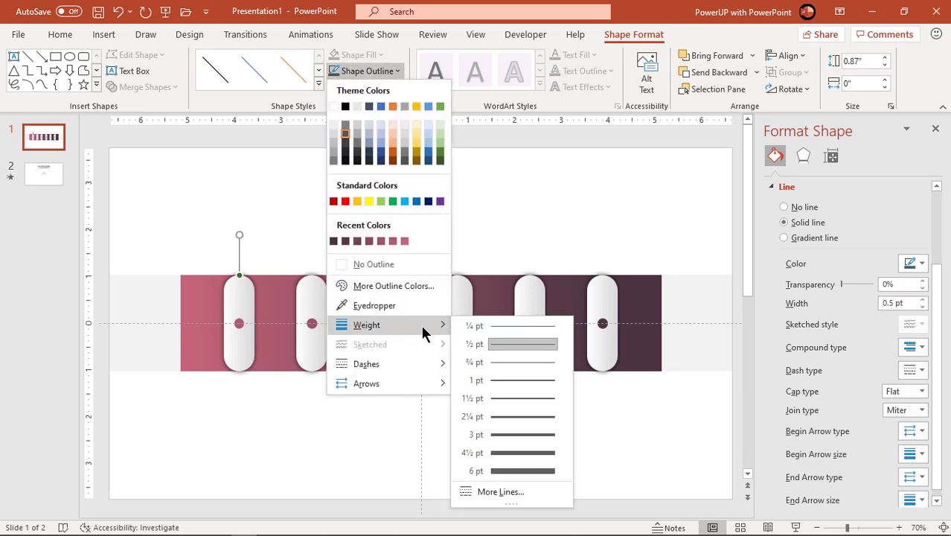
pyautogui.click(500, 384)
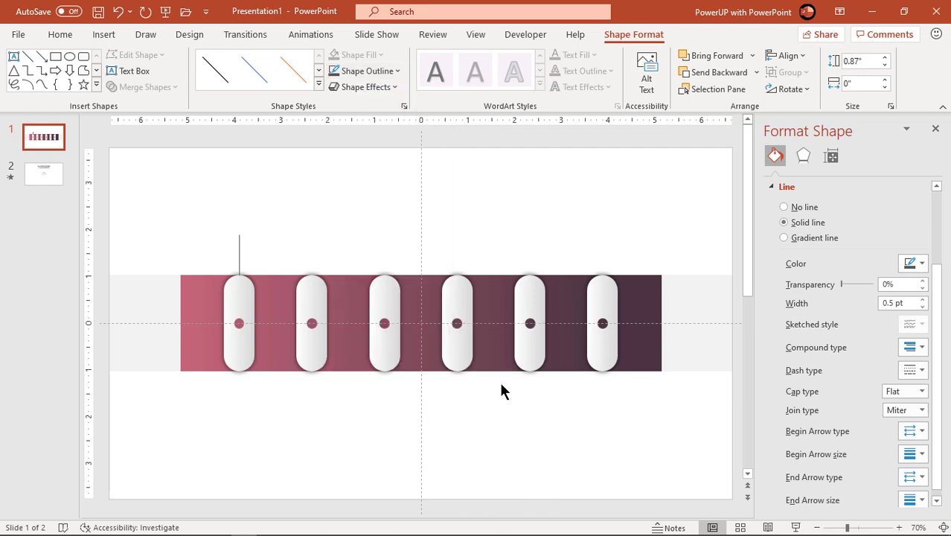
pyautogui.click(378, 72)
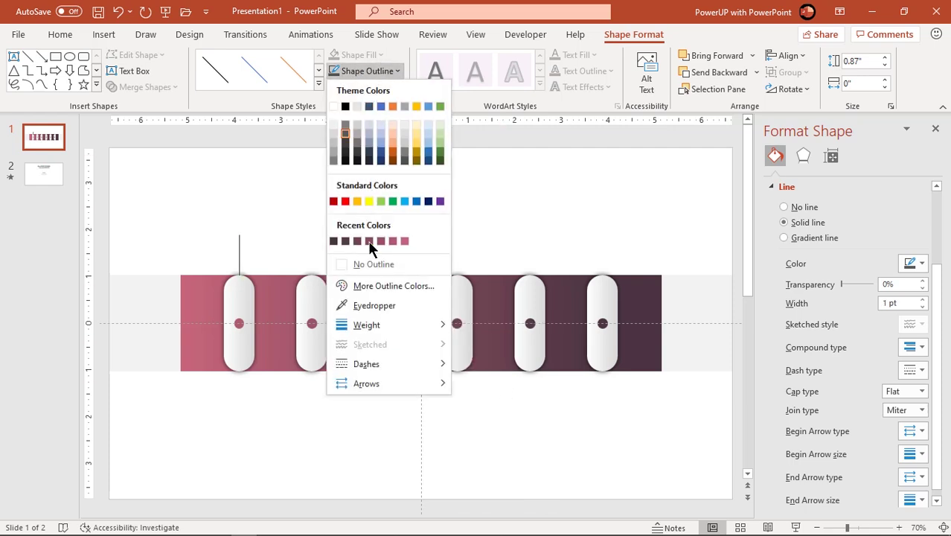
pyautogui.moveTo(364, 365)
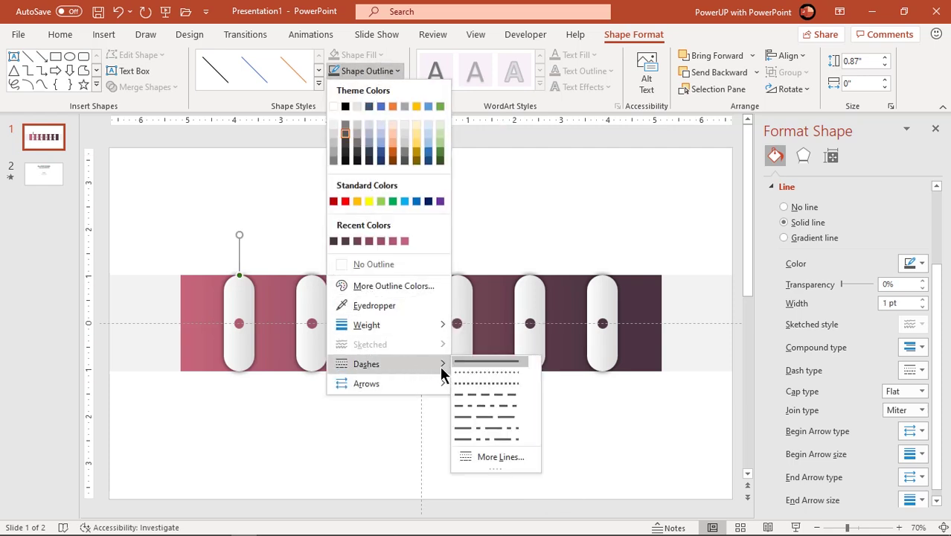
pyautogui.click(468, 396)
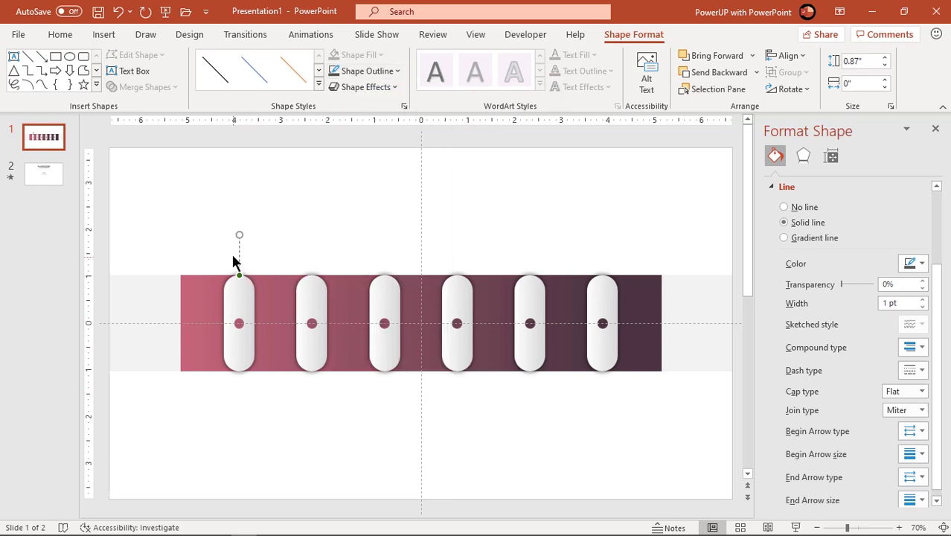
pyautogui.scroll(5, 233, 257)
# Step: Draw a small 0.17-inch oval capping the dashed line's top end above the first pill
pyautogui.scroll(3, 324, 283)
pyautogui.click(325, 284)
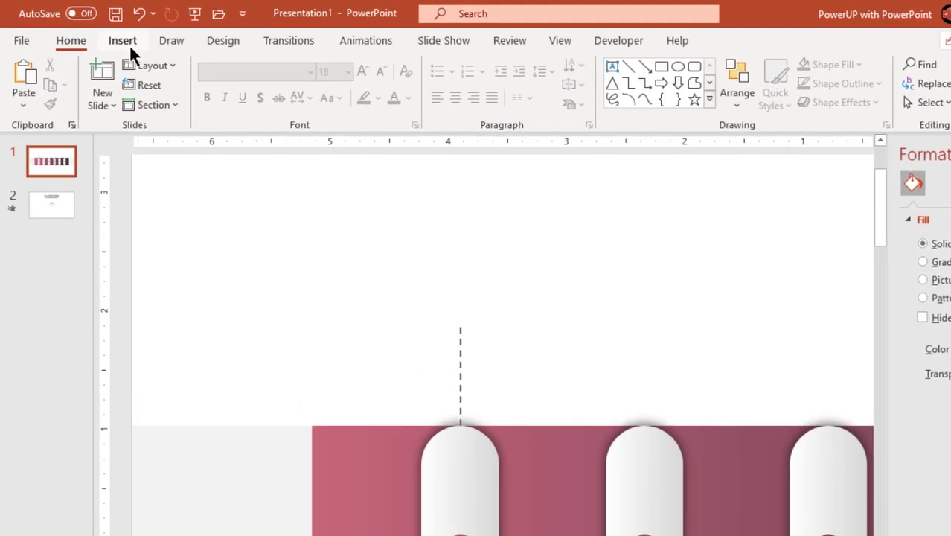
pyautogui.click(126, 42)
pyautogui.click(260, 107)
pyautogui.click(314, 149)
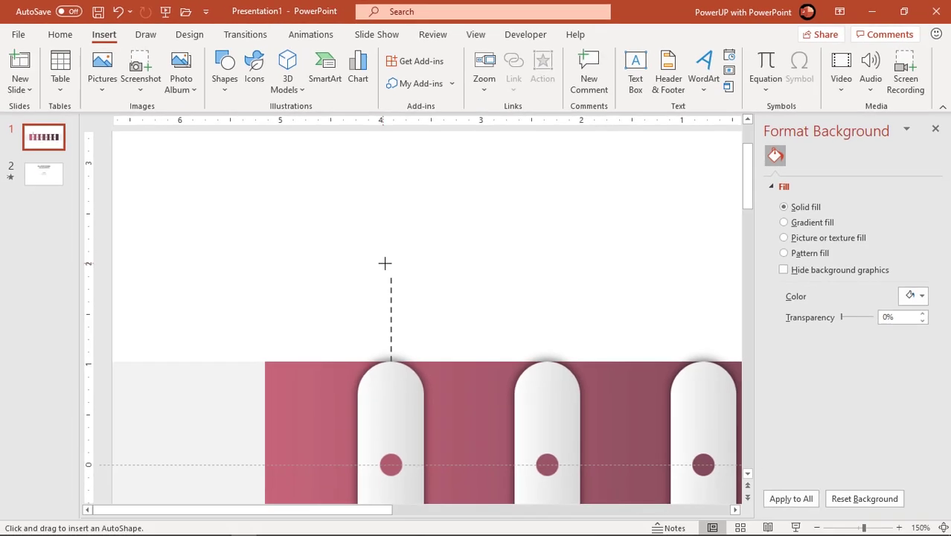
pyautogui.moveTo(452, 309); pyautogui.dragTo(463, 316)
pyautogui.moveTo(395, 270)
pyautogui.mouseDown()
pyautogui.moveTo(396, 278)
pyautogui.moveTo(389, 265)
pyautogui.mouseUp()
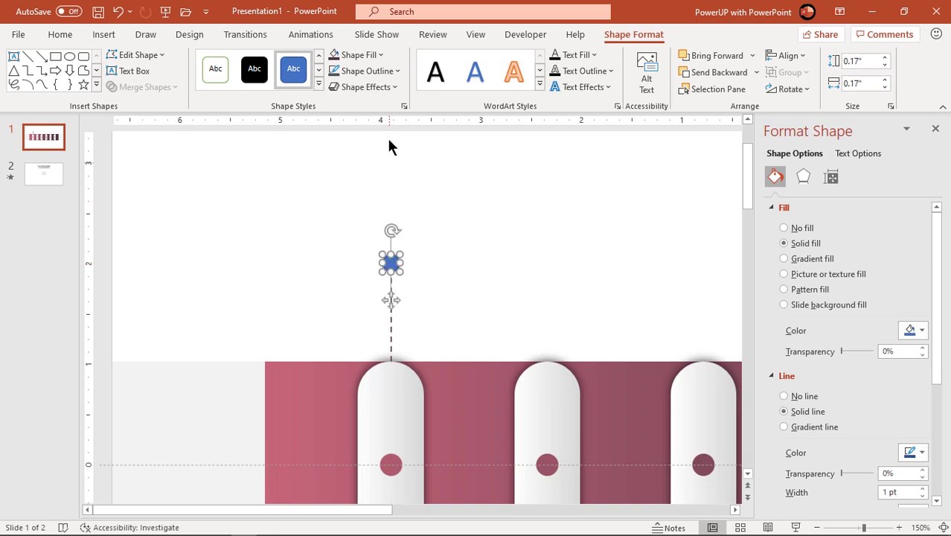
# Step: Remove the small circle's outline and fill it with dark grey
pyautogui.click(376, 71)
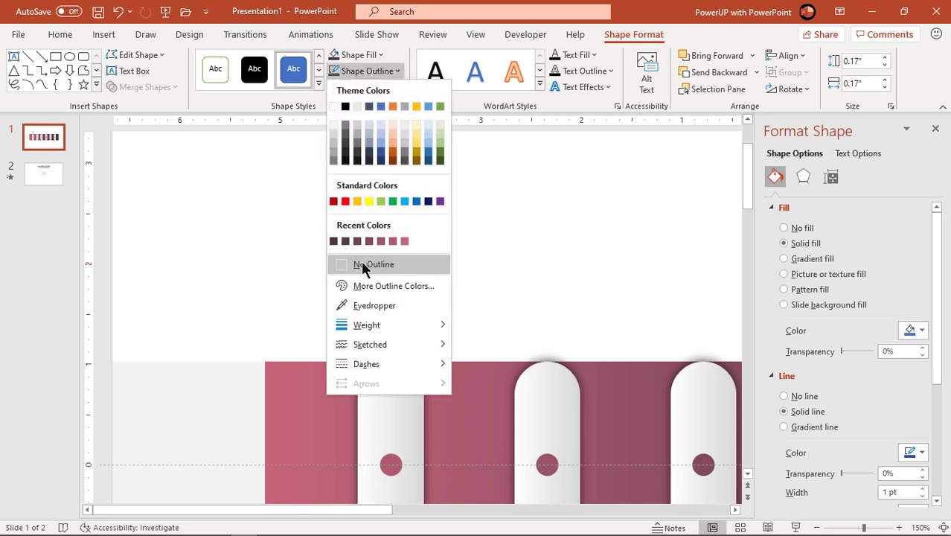
pyautogui.click(363, 262)
pyautogui.click(355, 55)
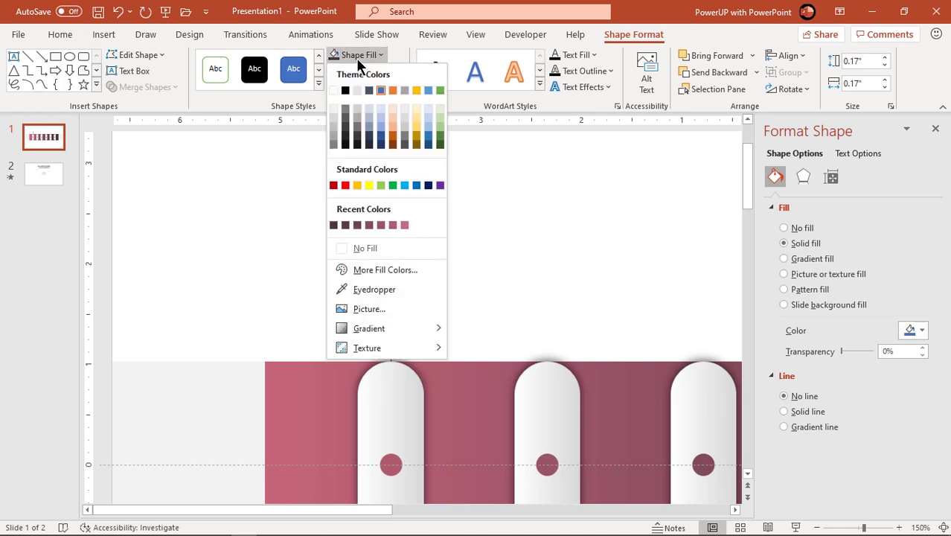
pyautogui.click(347, 126)
pyautogui.click(435, 265)
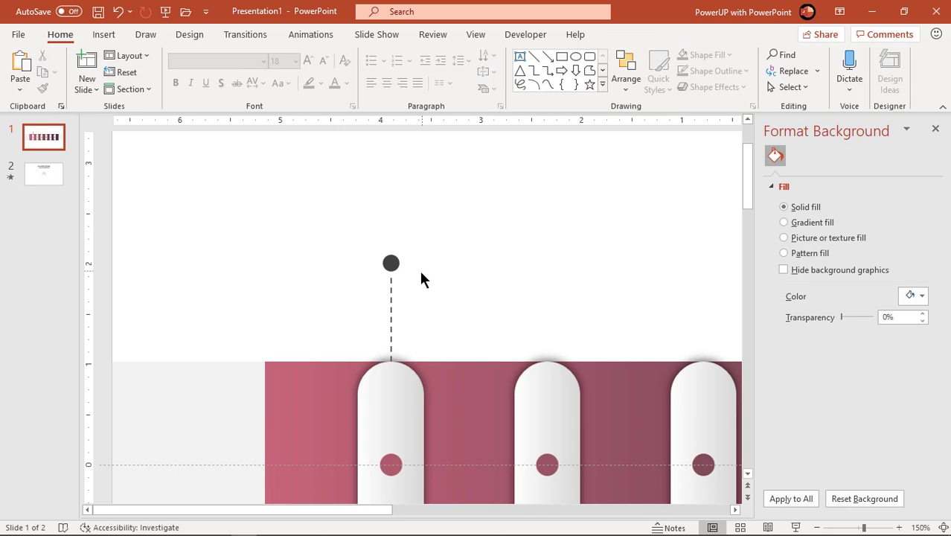
pyautogui.scroll(-8, 391, 267)
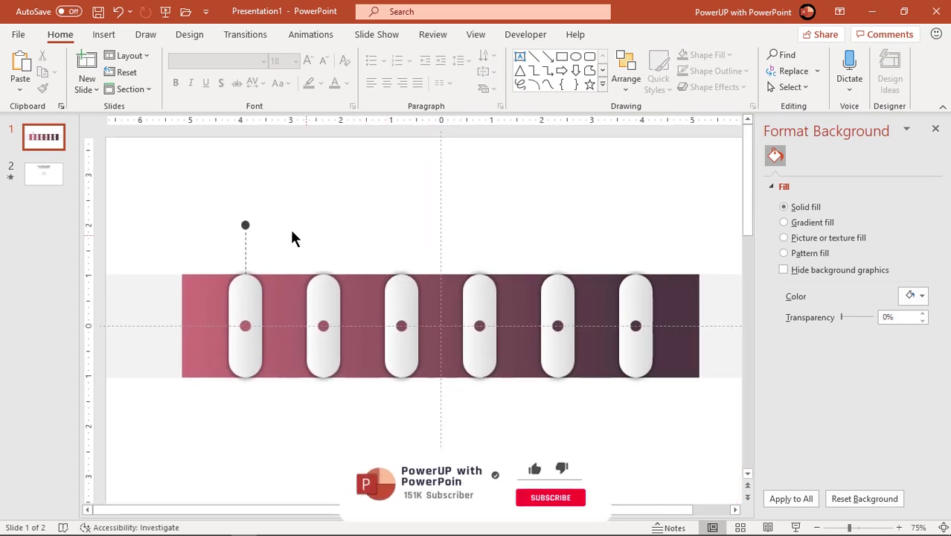
pyautogui.click(245, 224)
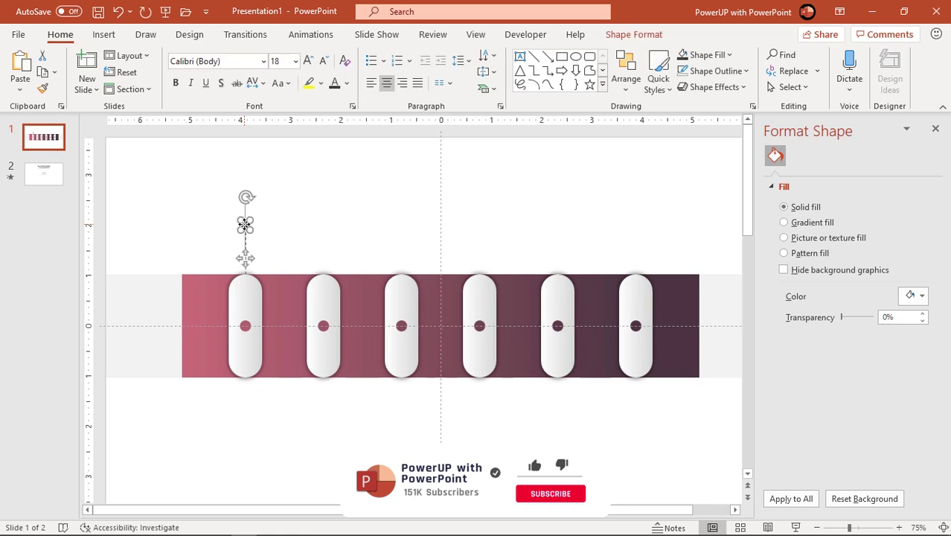
# Step: Copy the first pin (dot and dashed line) above the third and fifth pills
pyautogui.click(281, 211)
pyautogui.moveTo(230, 199); pyautogui.dragTo(270, 292)
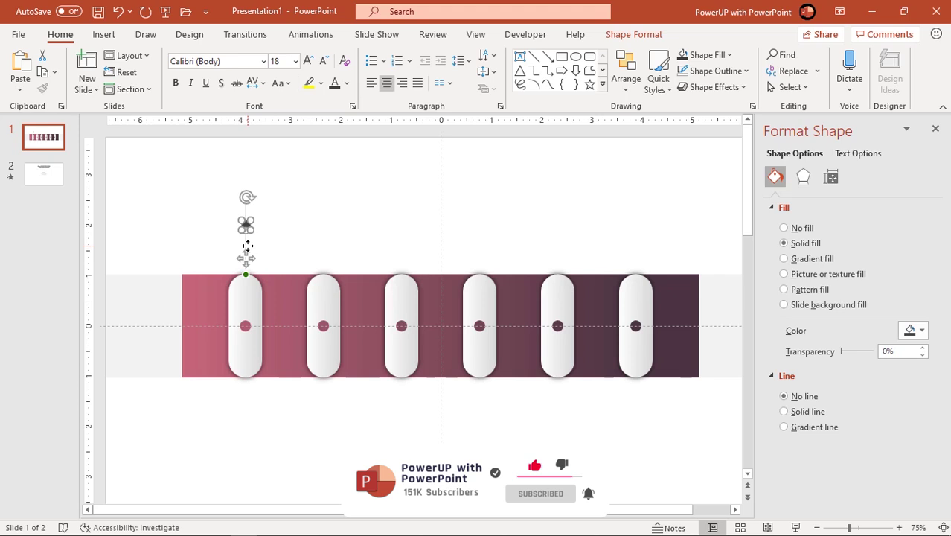
pyautogui.moveTo(249, 255); pyautogui.dragTo(562, 260)
pyautogui.click(528, 212)
pyautogui.click(557, 250)
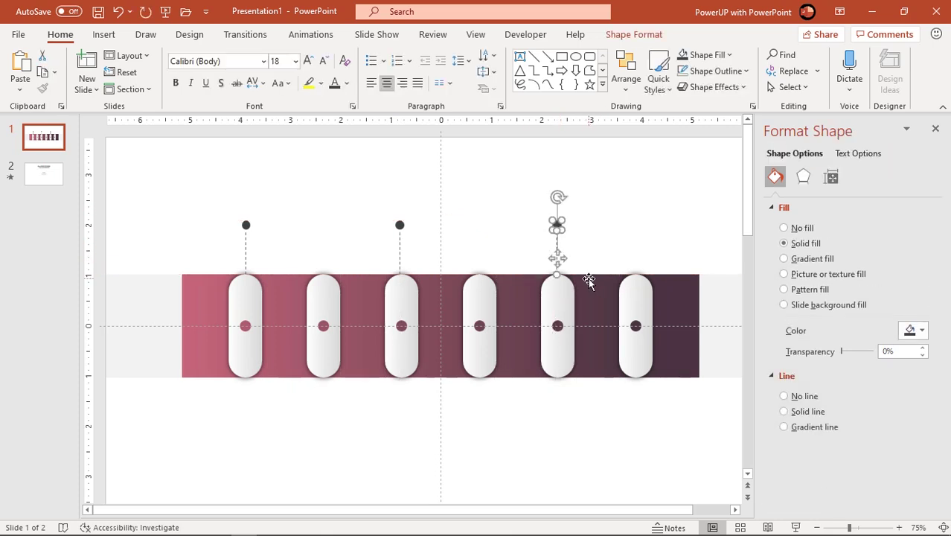
pyautogui.click(375, 204)
pyautogui.click(401, 245)
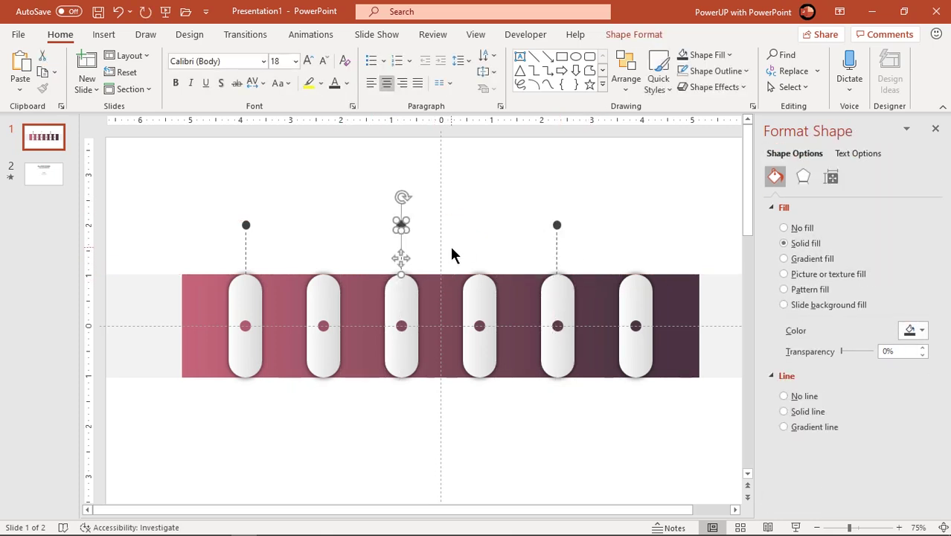
pyautogui.click(453, 253)
pyautogui.moveTo(227, 192); pyautogui.dragTo(262, 275)
# Step: Group the first pin, copy it below the pills and flip the copy vertically
pyautogui.rightClick(246, 258)
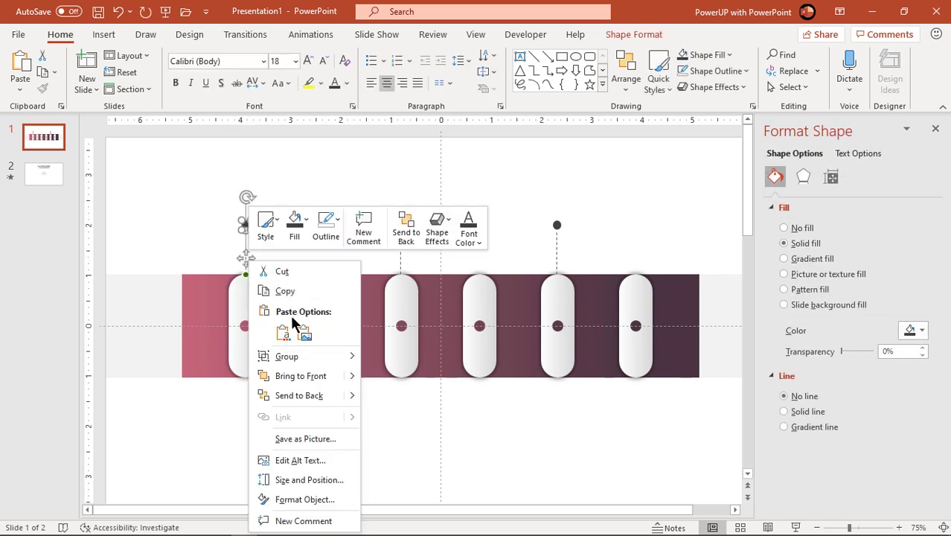
pyautogui.moveTo(284, 357)
pyautogui.click(395, 359)
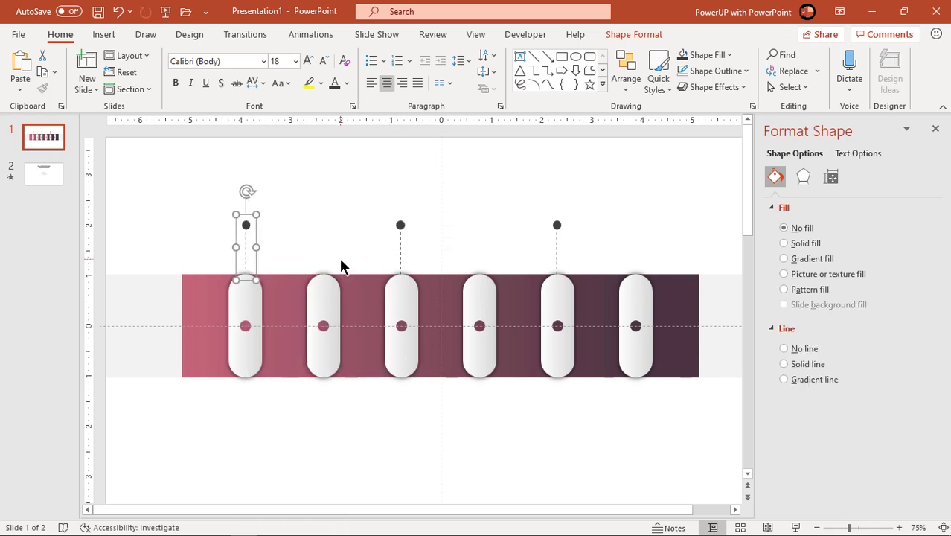
pyautogui.moveTo(247, 265); pyautogui.dragTo(281, 420)
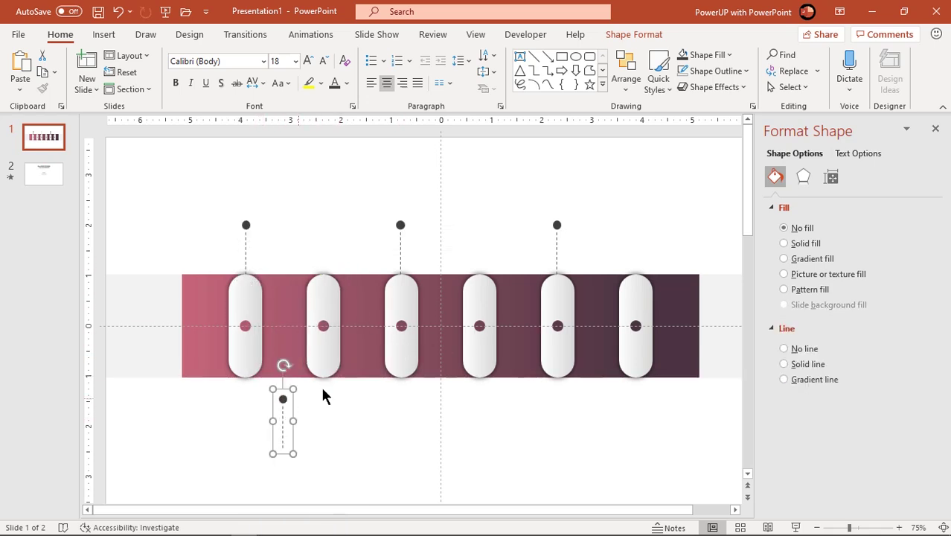
pyautogui.click(632, 34)
pyautogui.click(782, 92)
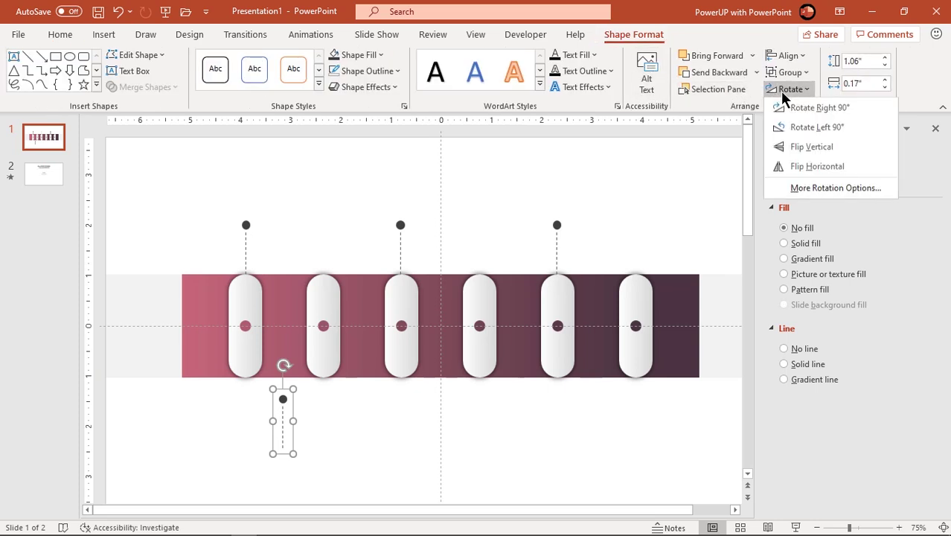
pyautogui.click(790, 148)
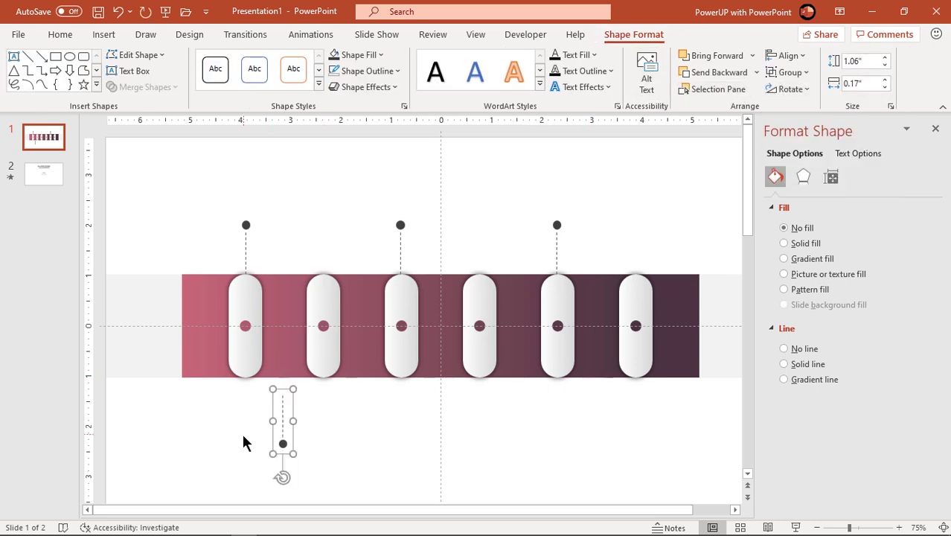
# Step: Place flipped pins under the second, fourth and sixth pills and ungroup them
pyautogui.moveTo(280, 433); pyautogui.dragTo(638, 437)
pyautogui.keyDown('shift'); pyautogui.click(478, 427); pyautogui.keyUp('shift')
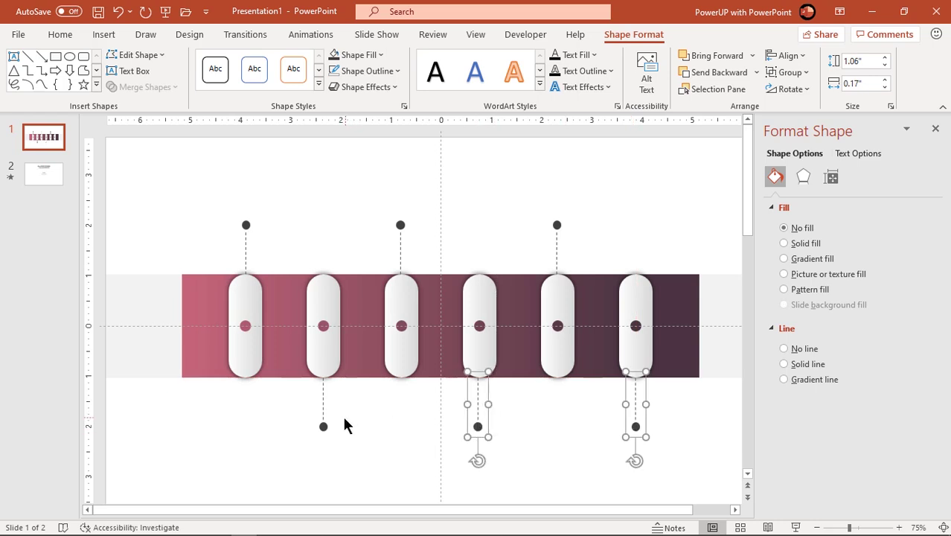
pyautogui.keyDown('shift'); pyautogui.click(323, 425); pyautogui.keyUp('shift')
pyautogui.rightClick(321, 422)
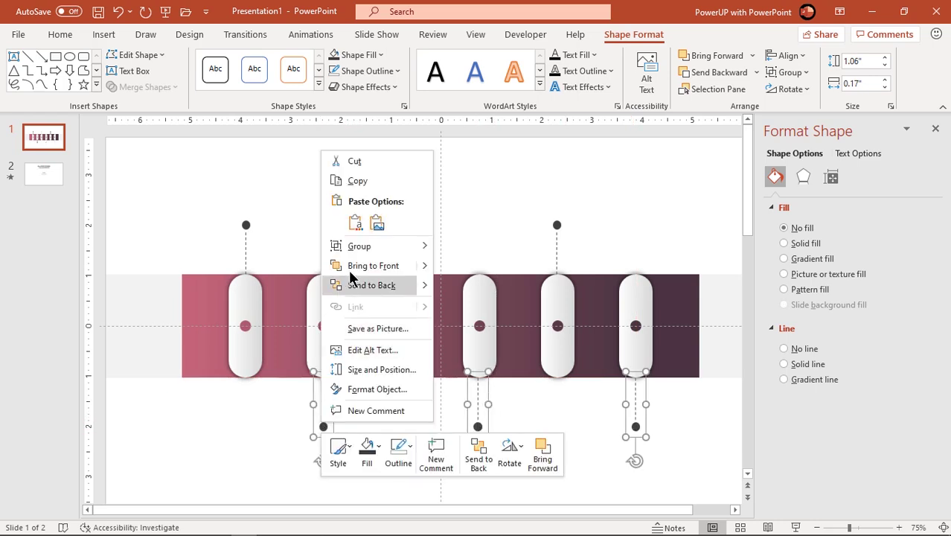
pyautogui.moveTo(361, 247)
pyautogui.click(474, 290)
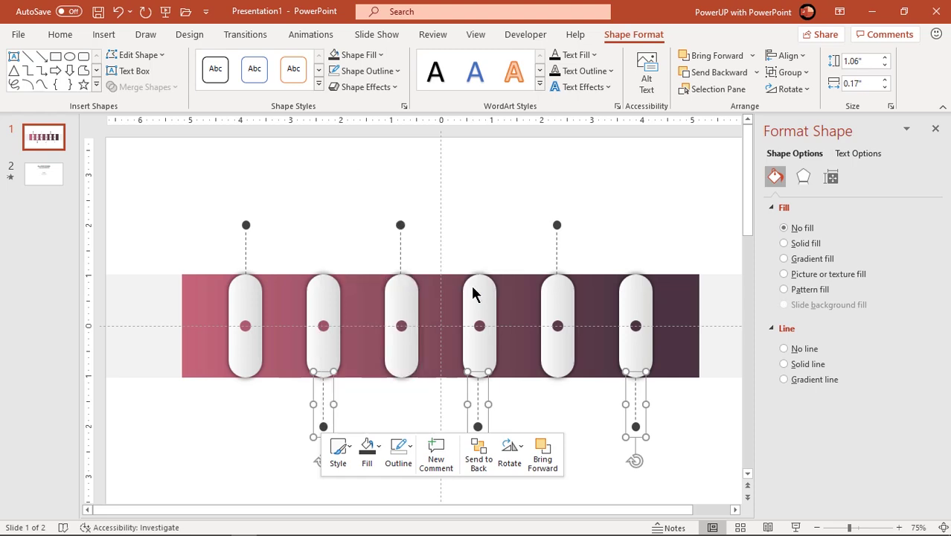
pyautogui.click(378, 437)
pyautogui.click(323, 427)
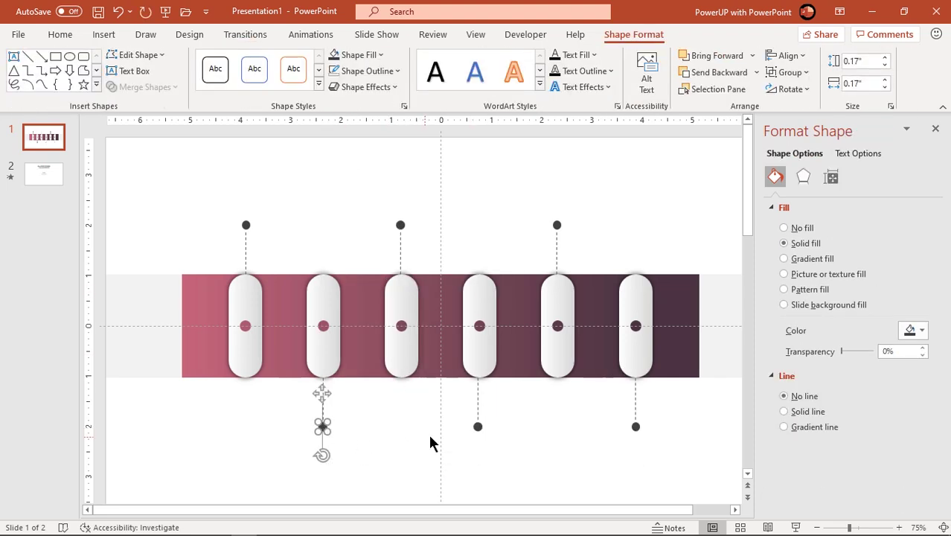
pyautogui.click(446, 417)
pyautogui.click(470, 383)
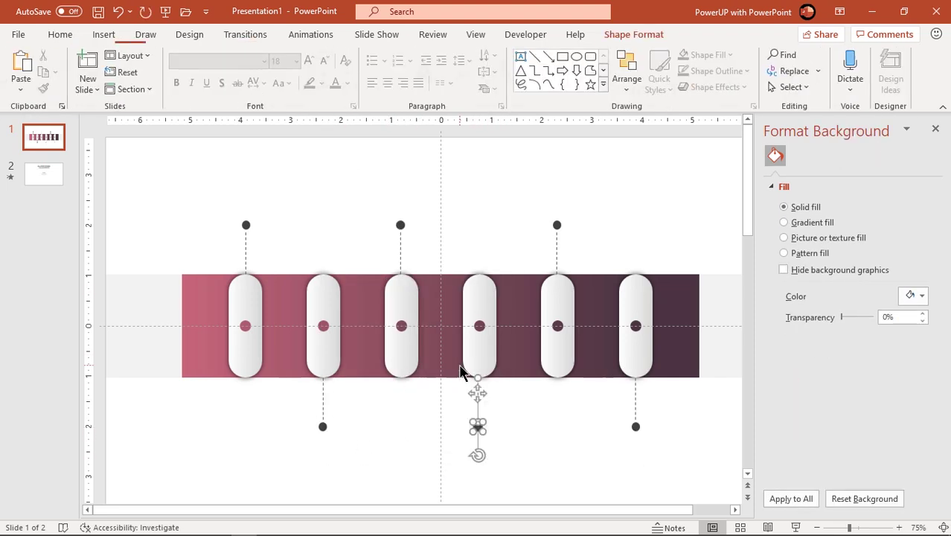
pyautogui.click(644, 462)
pyautogui.moveTo(405, 255); pyautogui.dragTo(406, 257)
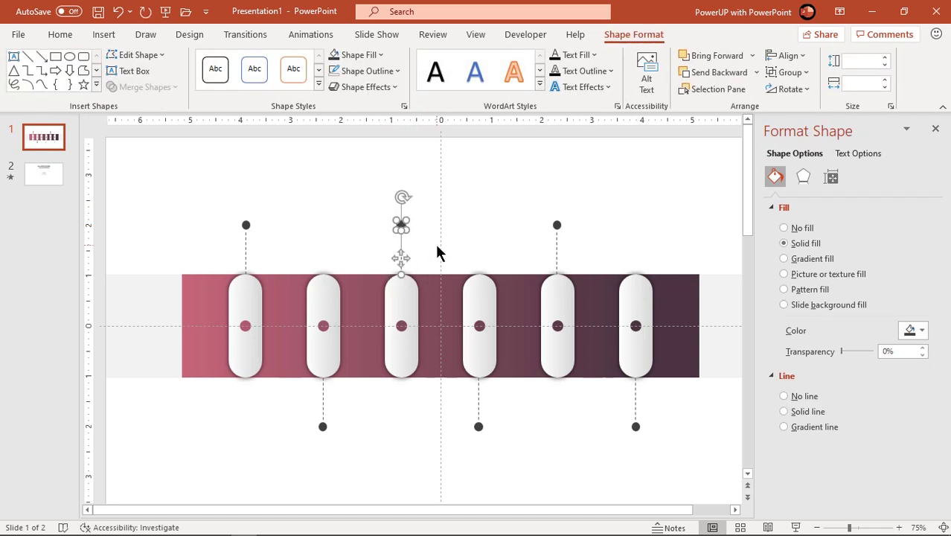
pyautogui.click(459, 243)
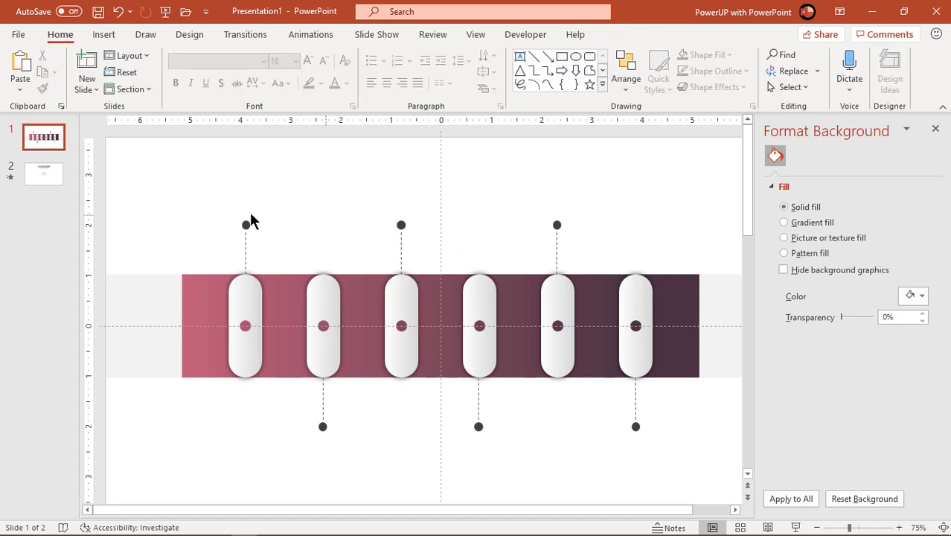
# Step: Paste slide 2's HEADING text box onto slide 1 and copy it to every pin's end
pyautogui.click(43, 181)
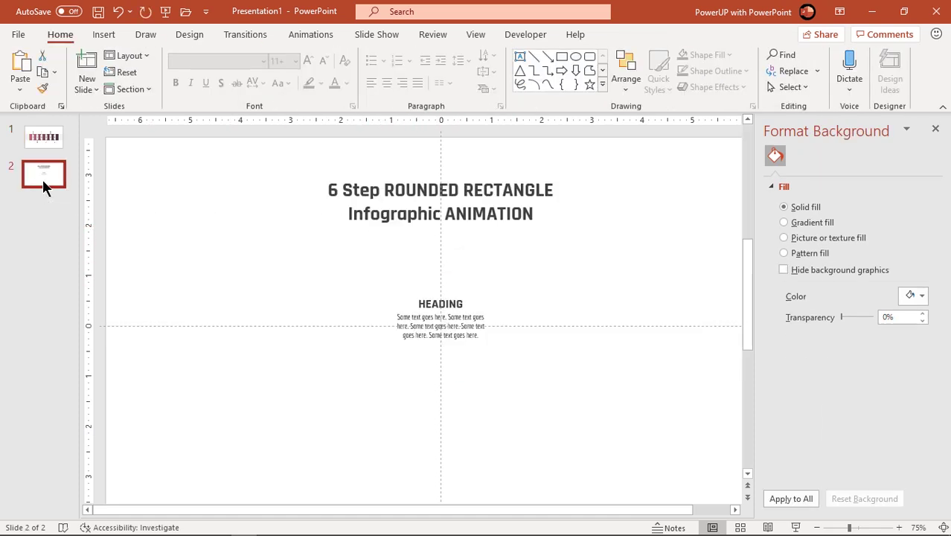
pyautogui.click(439, 342)
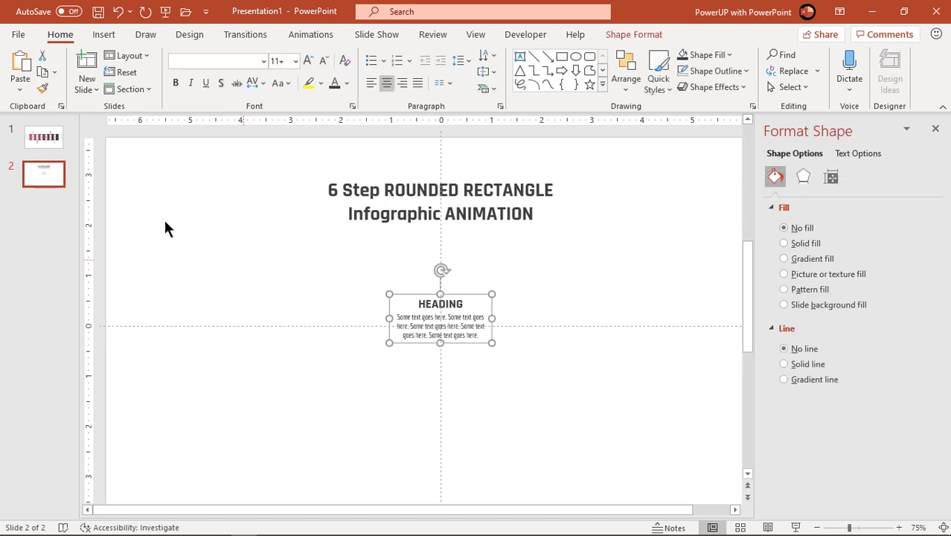
pyautogui.click(44, 140)
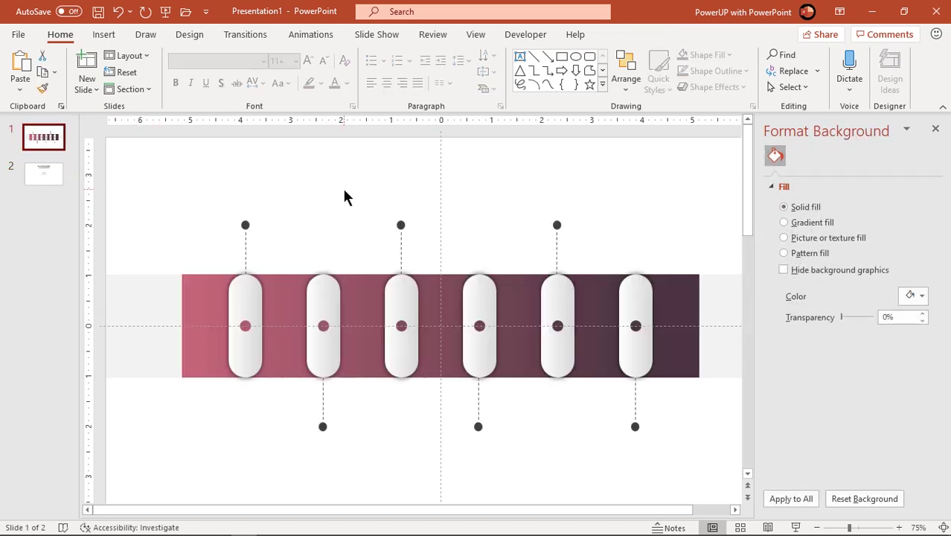
pyautogui.click(343, 201)
pyautogui.hotkey('ctrl', 'v')
pyautogui.moveTo(428, 344); pyautogui.dragTo(504, 487)
pyautogui.moveTo(504, 487); pyautogui.dragTo(667, 492)
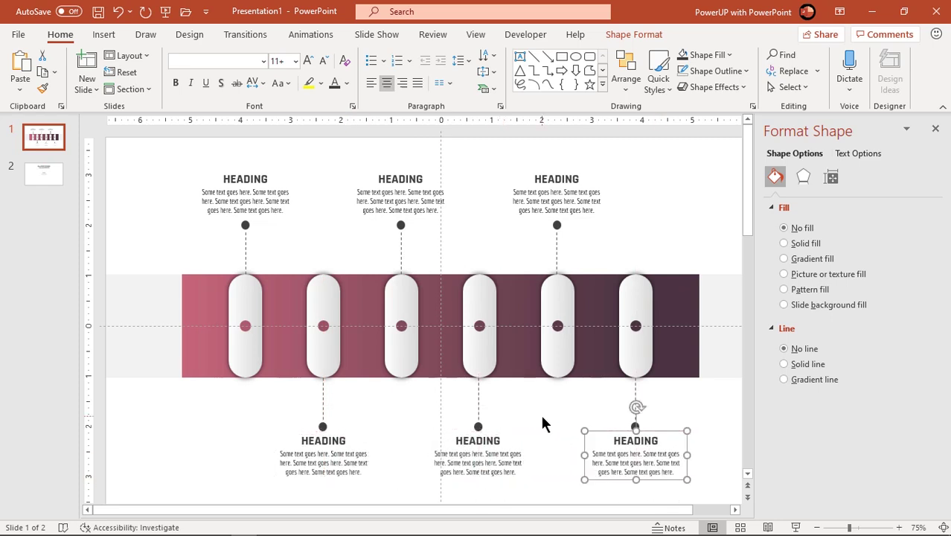
pyautogui.click(540, 412)
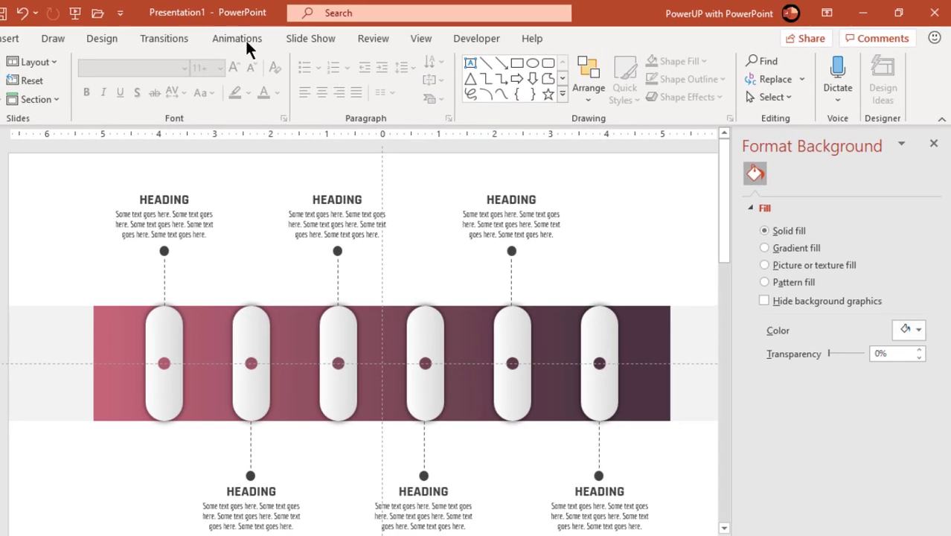
# Step: Show the Animation Pane and apply Wipe to the grey band and gradient rectangle
pyautogui.click(320, 39)
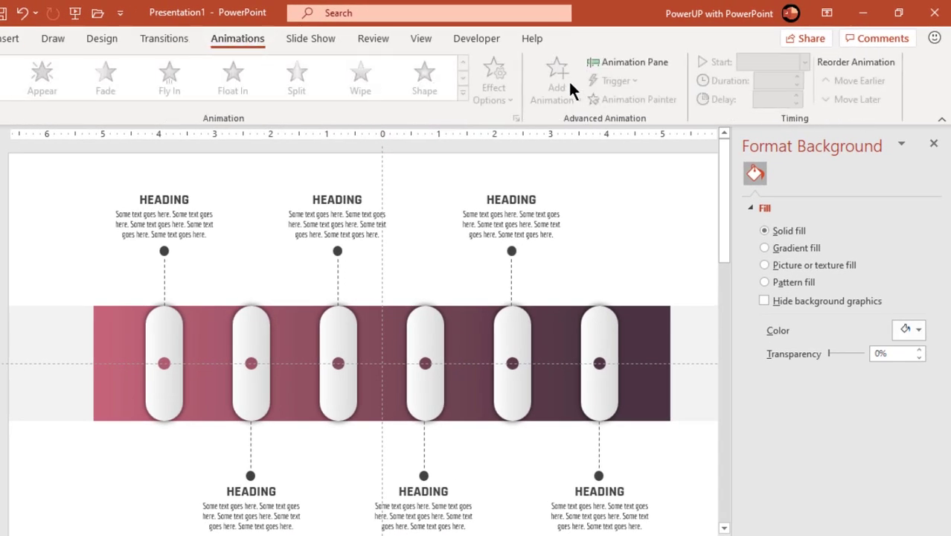
pyautogui.click(621, 63)
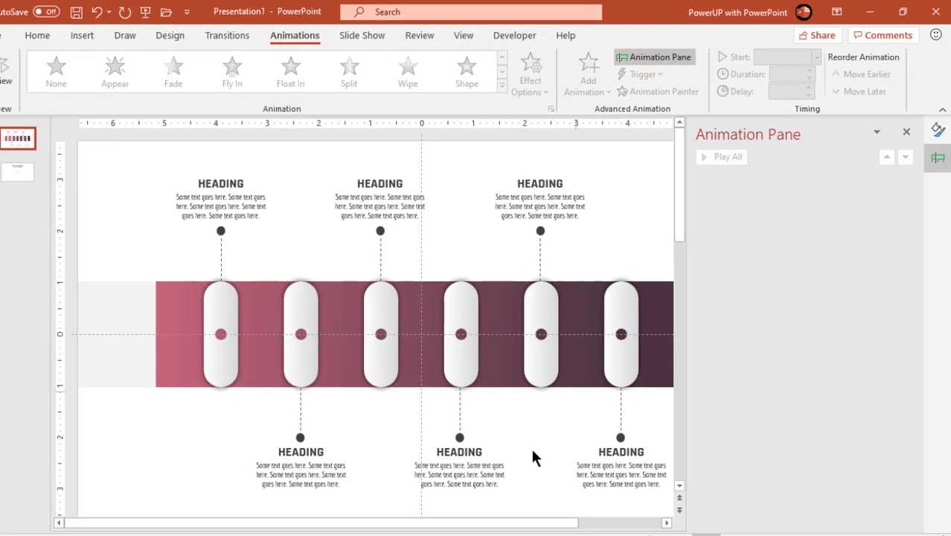
pyautogui.moveTo(541, 509); pyautogui.dragTo(547, 510)
pyautogui.keyDown('ctrl'); pyautogui.scroll(-1, 501, 432); pyautogui.keyUp('ctrl')
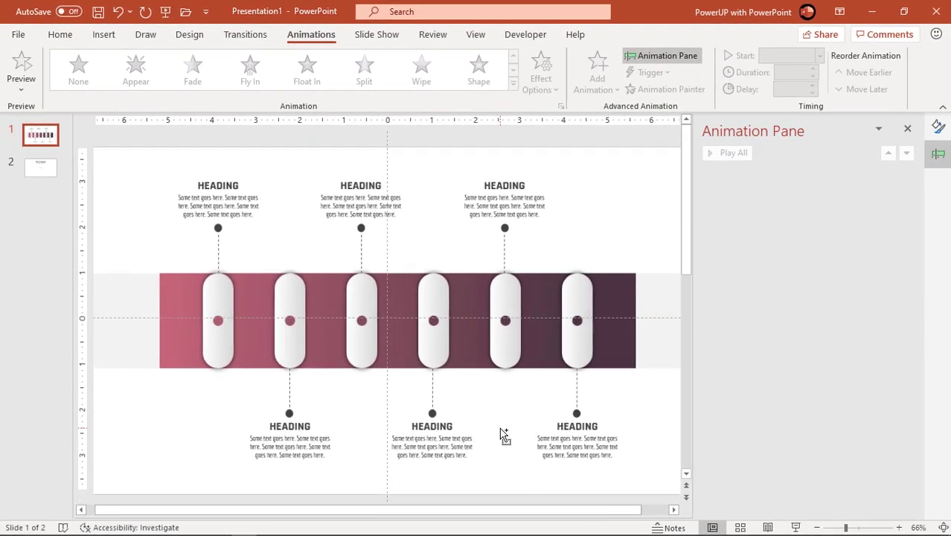
pyautogui.click(644, 344)
pyautogui.keyDown('ctrl'); pyautogui.click(600, 331); pyautogui.keyUp('ctrl')
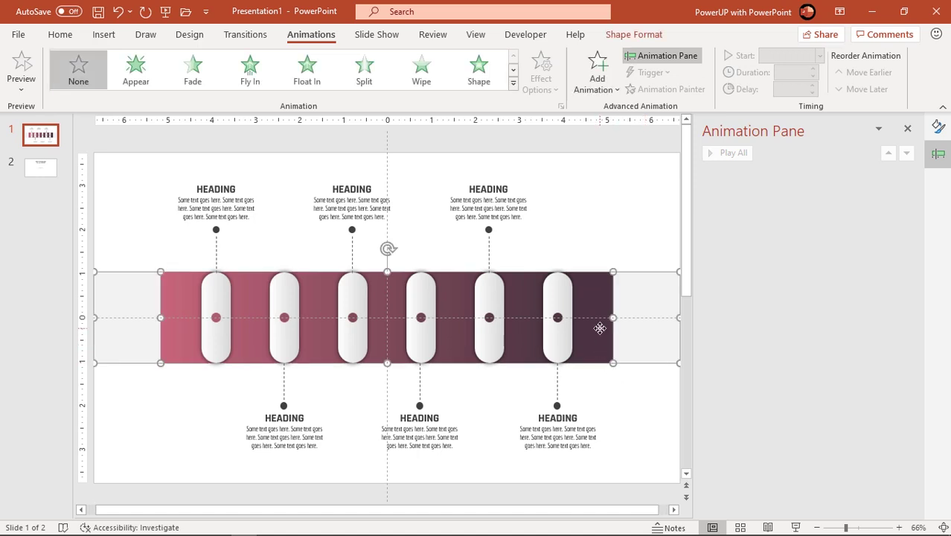
pyautogui.click(421, 75)
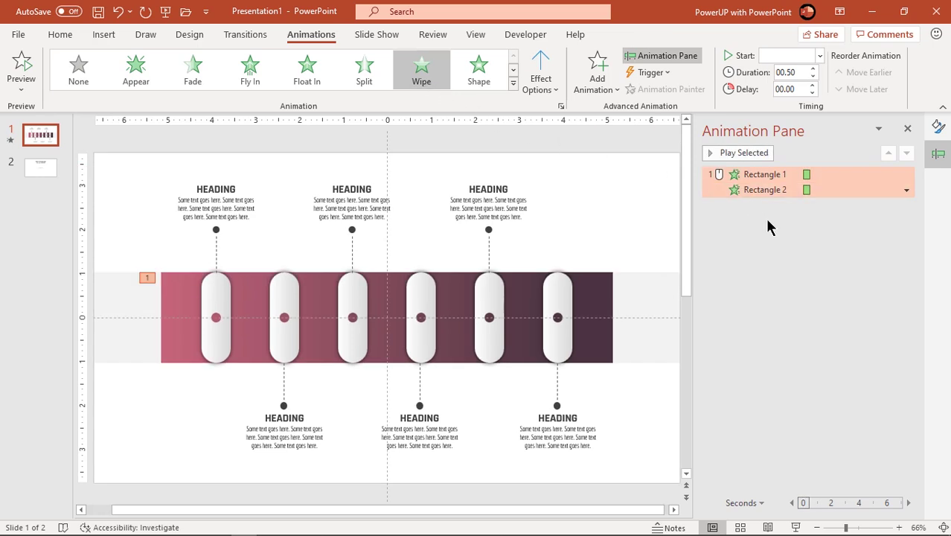
# Step: Set Rectangle 1 to wipe From Left and Rectangle 2 From Right
pyautogui.click(765, 220)
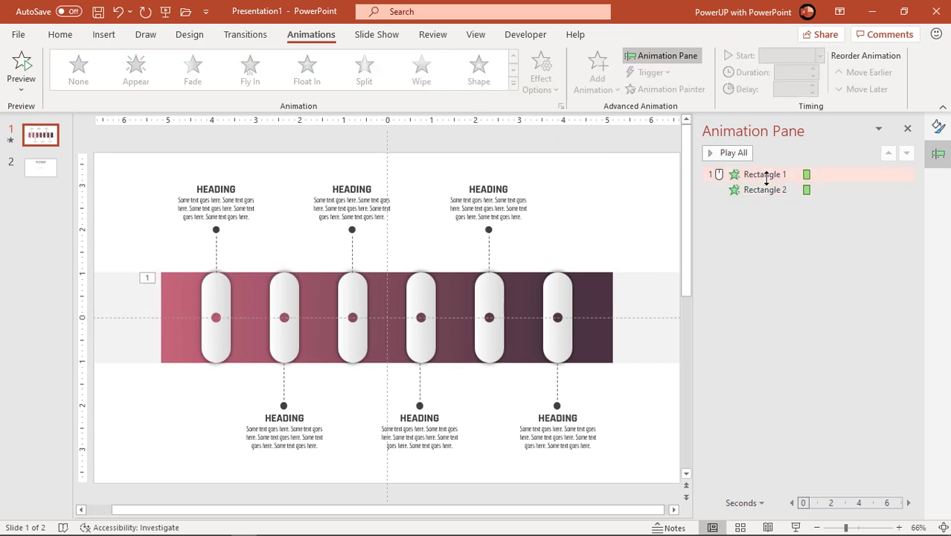
pyautogui.click(766, 175)
pyautogui.click(543, 85)
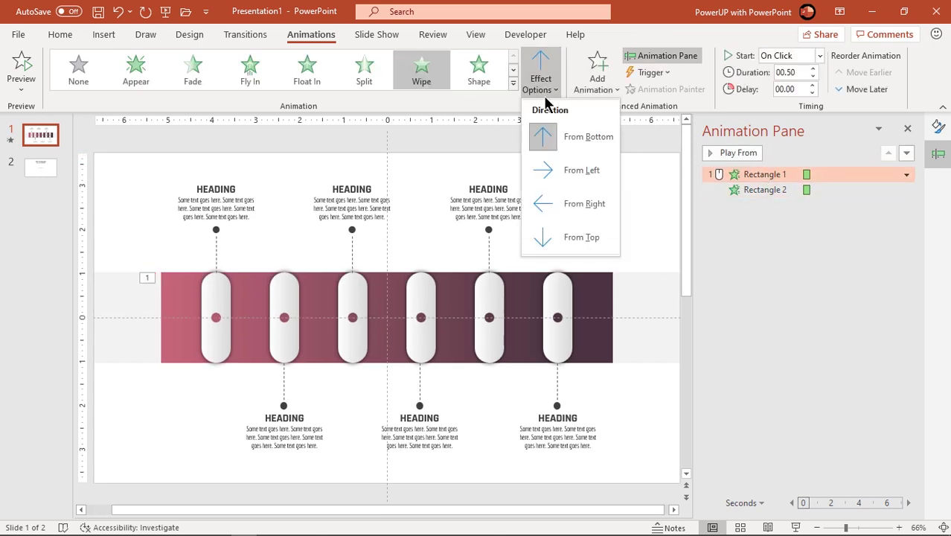
pyautogui.click(553, 171)
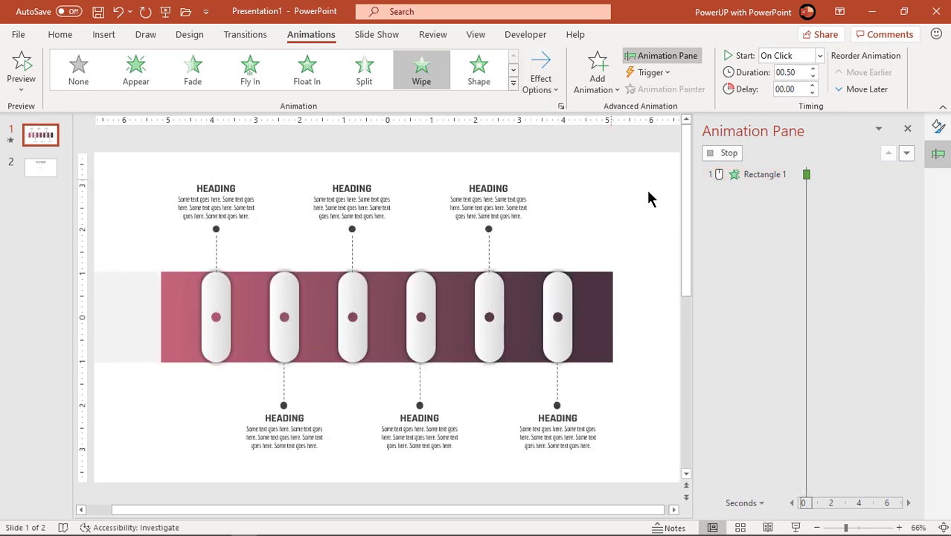
pyautogui.click(754, 191)
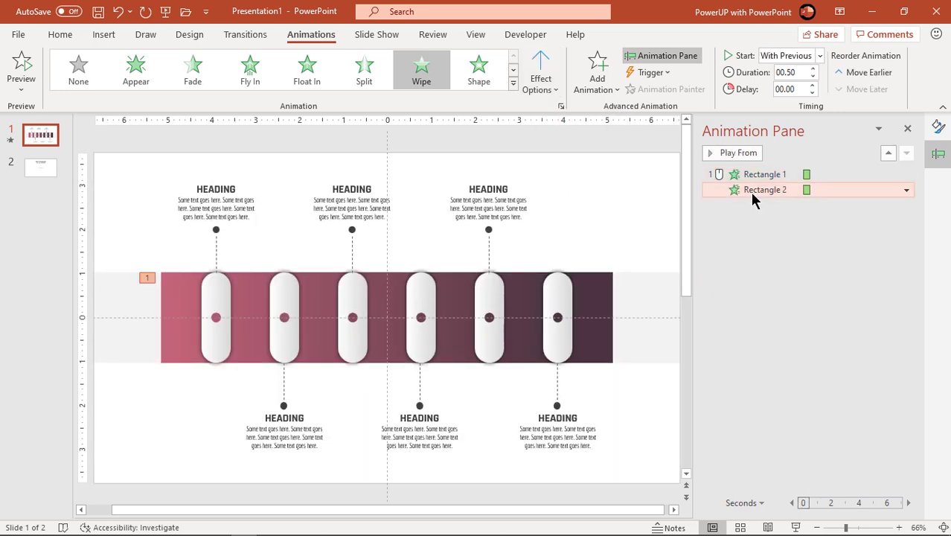
pyautogui.click(549, 90)
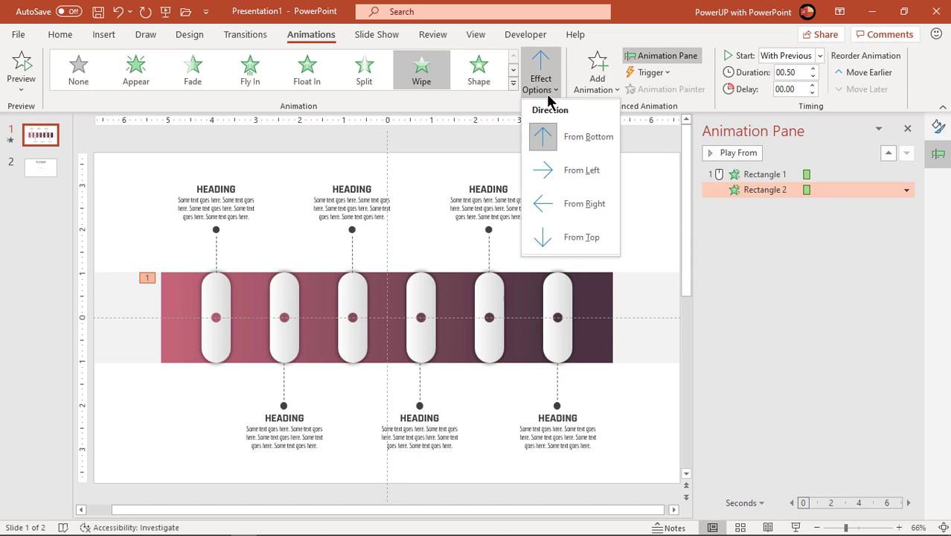
pyautogui.click(559, 205)
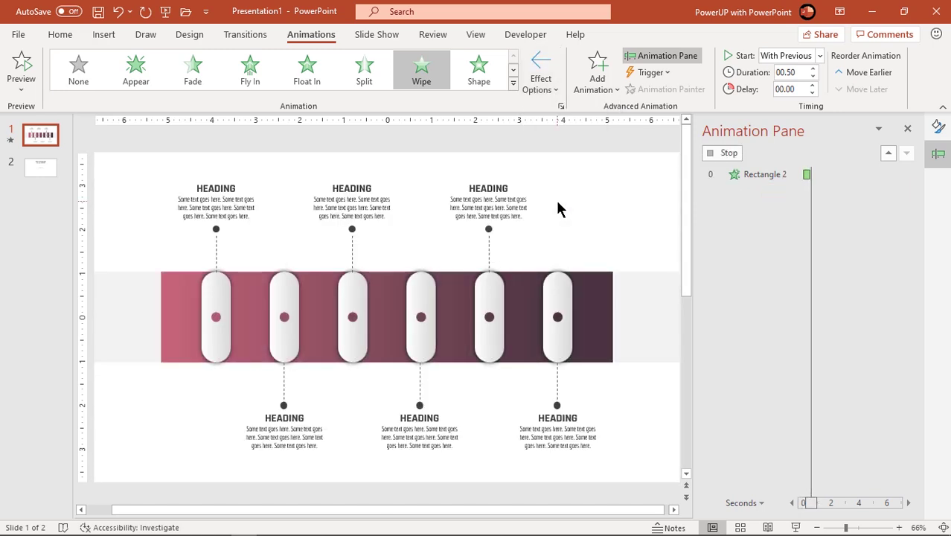
# Step: Give all six white pills a Float In entrance
pyautogui.click(223, 350)
pyautogui.keyDown('shift'); pyautogui.click(283, 354); pyautogui.keyUp('shift')
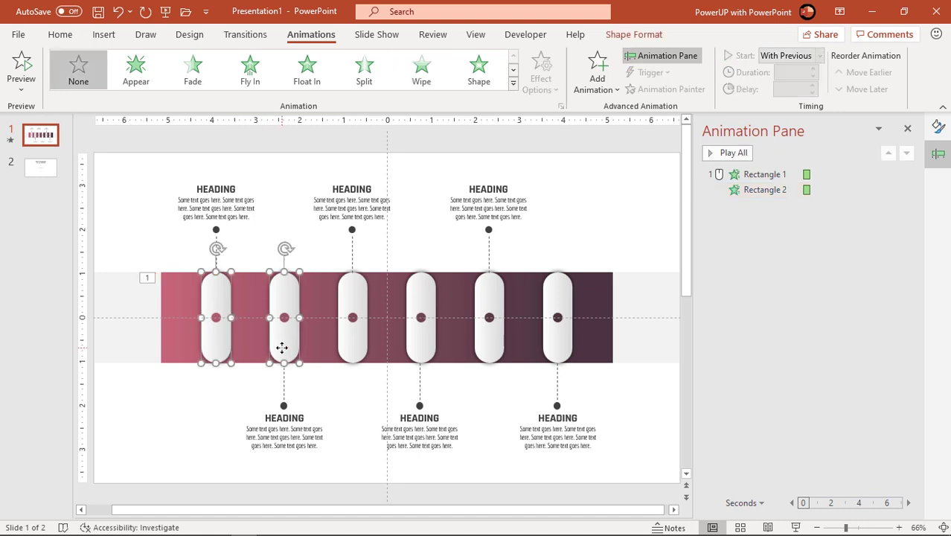
pyautogui.keyDown('shift'); pyautogui.click(353, 349); pyautogui.keyUp('shift')
pyautogui.keyDown('shift'); pyautogui.click(414, 339); pyautogui.keyUp('shift')
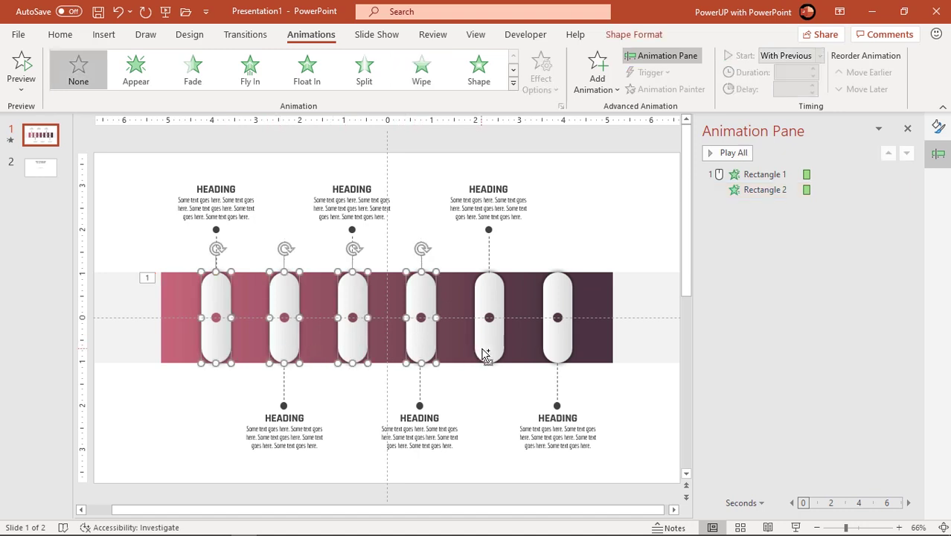
pyautogui.keyDown('shift'); pyautogui.click(487, 352); pyautogui.keyUp('shift')
pyautogui.keyDown('shift'); pyautogui.click(557, 348); pyautogui.keyUp('shift')
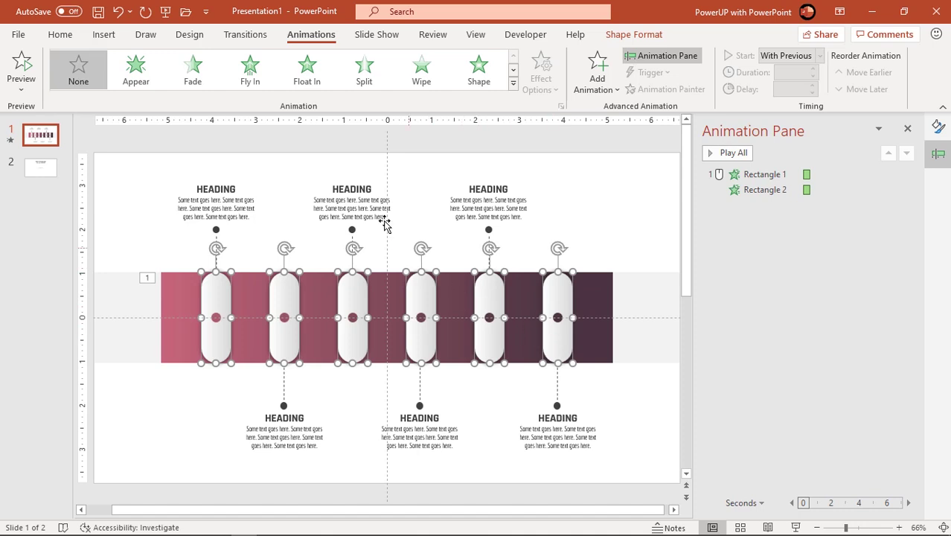
pyautogui.click(307, 70)
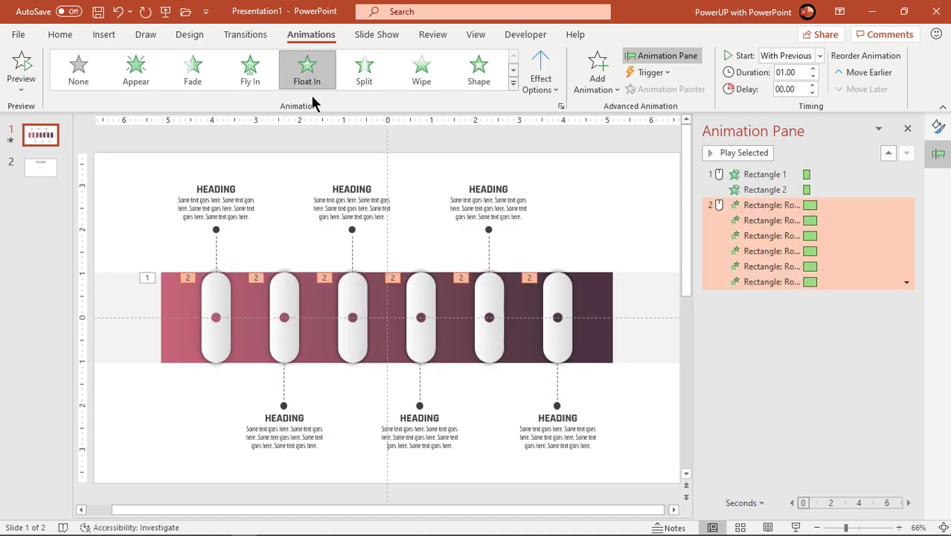
# Step: Change the second, fourth and sixth pills to Float Down
pyautogui.click(292, 355)
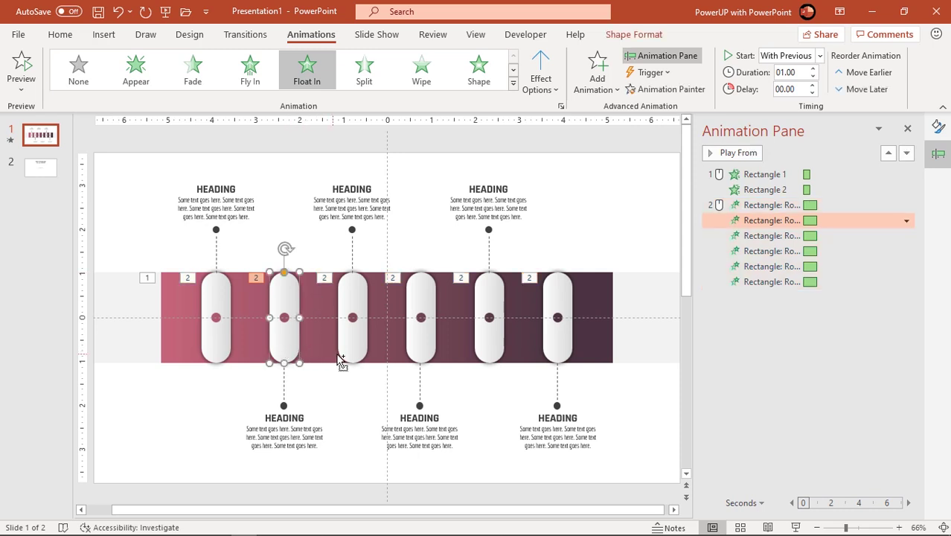
pyautogui.keyDown('shift'); pyautogui.click(417, 349); pyautogui.keyUp('shift')
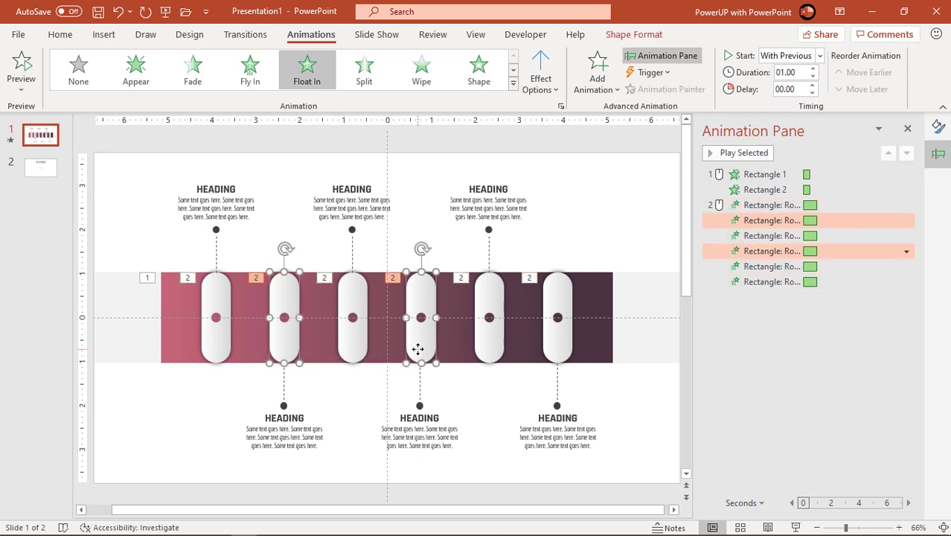
pyautogui.keyDown('shift'); pyautogui.click(554, 350); pyautogui.keyUp('shift')
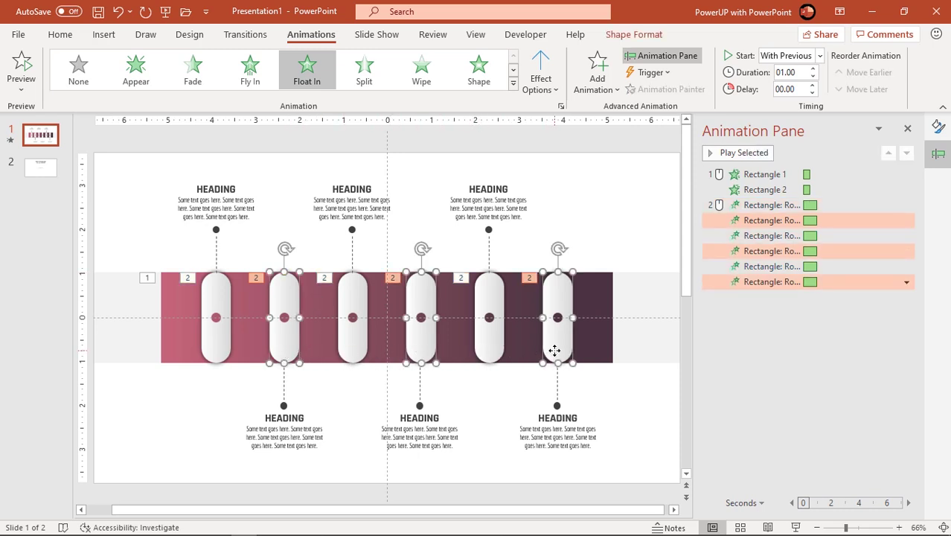
pyautogui.click(545, 91)
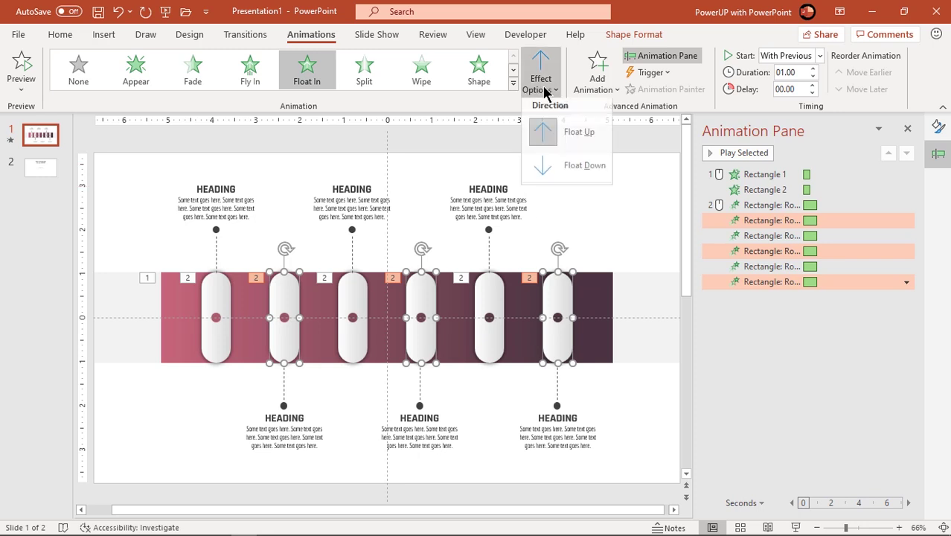
pyautogui.click(562, 176)
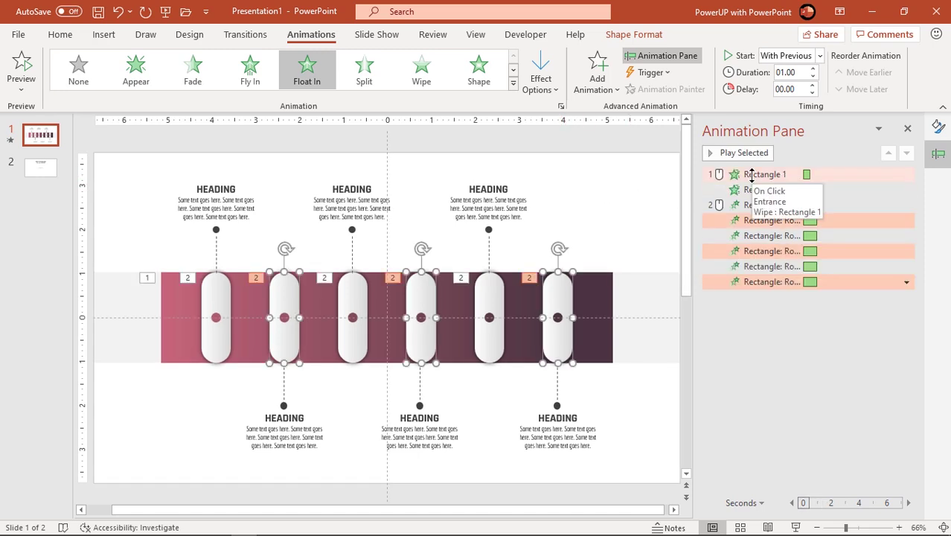
pyautogui.click(751, 174)
pyautogui.click(749, 154)
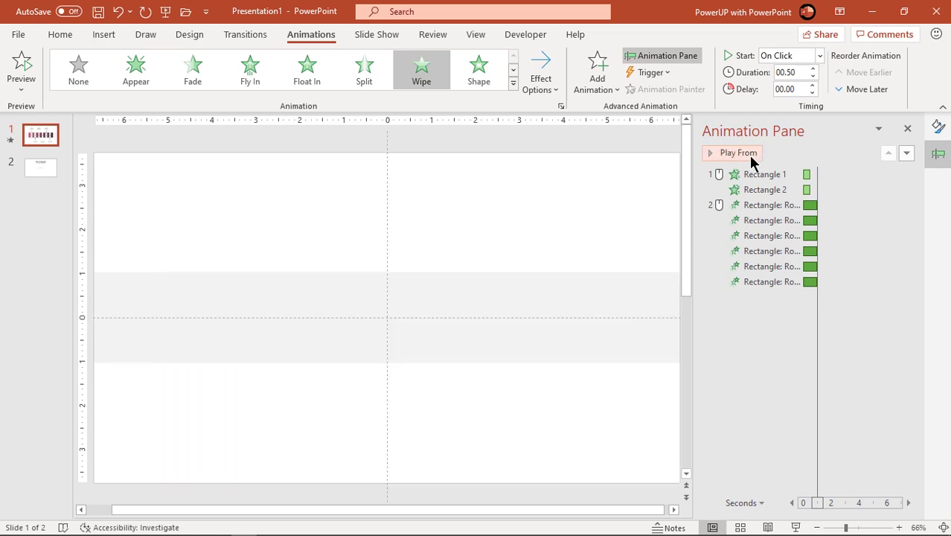
pyautogui.click(212, 318)
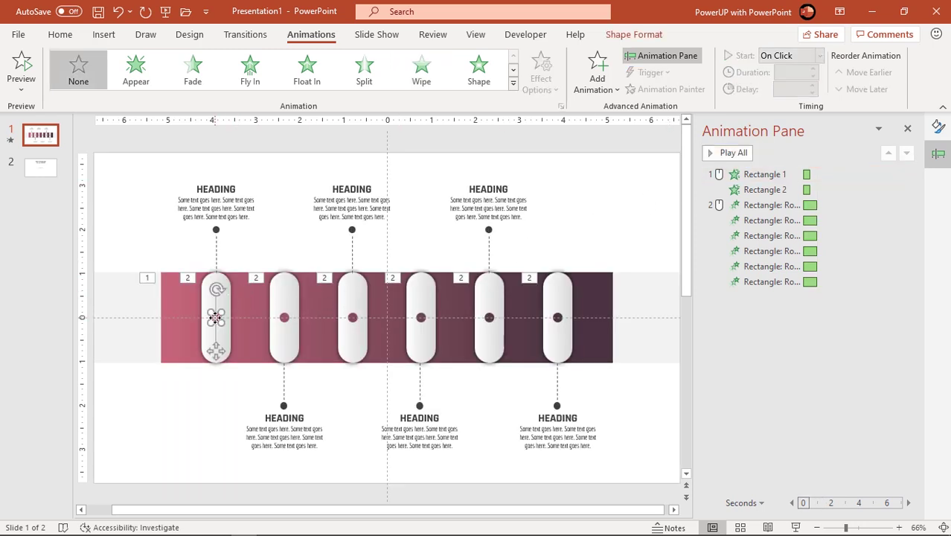
pyautogui.scroll(6, 216, 320)
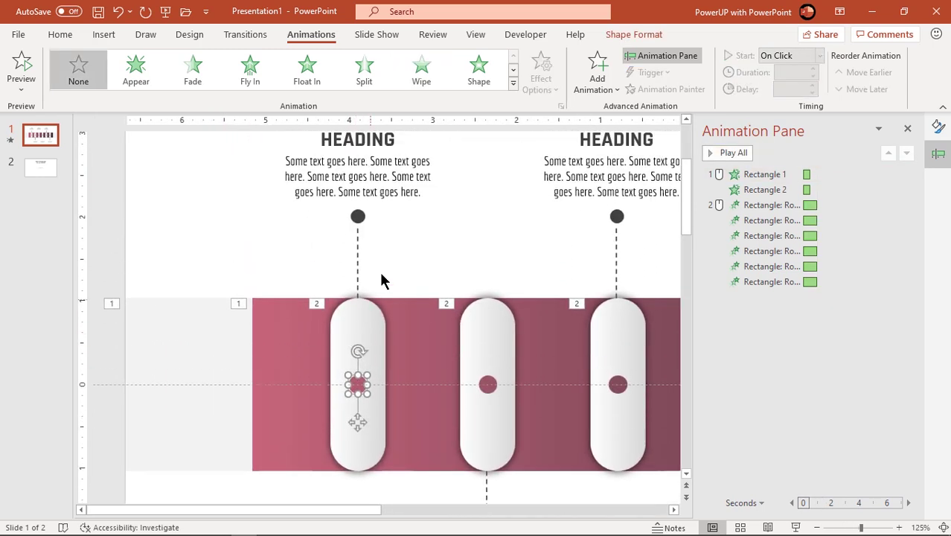
# Step: Give the first pill's dot an Appear entrance and a Lines path to the pill's top
pyautogui.click(137, 83)
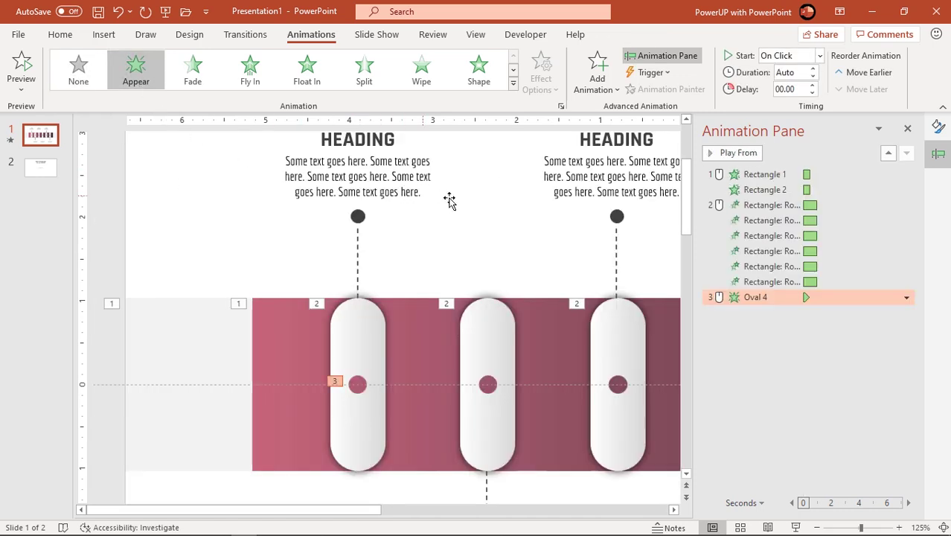
pyautogui.click(598, 94)
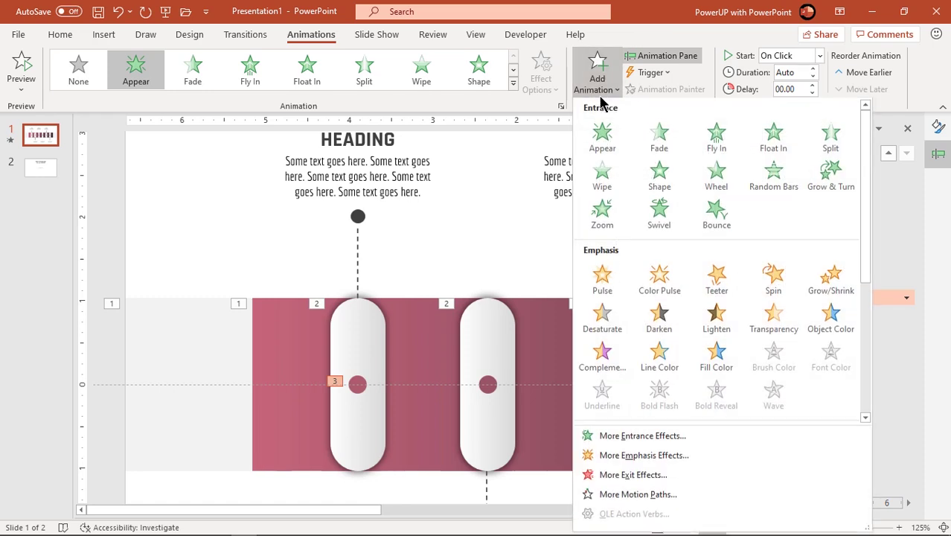
pyautogui.moveTo(863, 175); pyautogui.dragTo(867, 308)
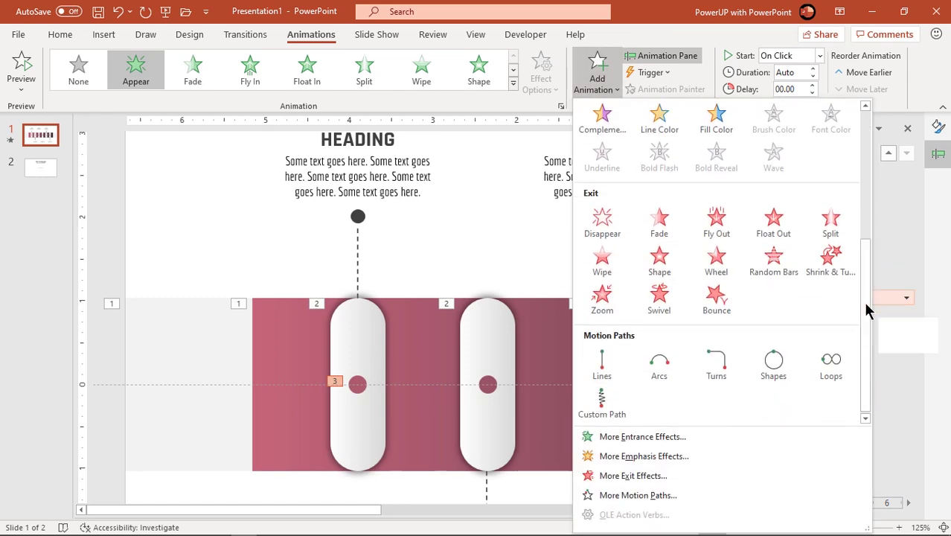
pyautogui.click(604, 367)
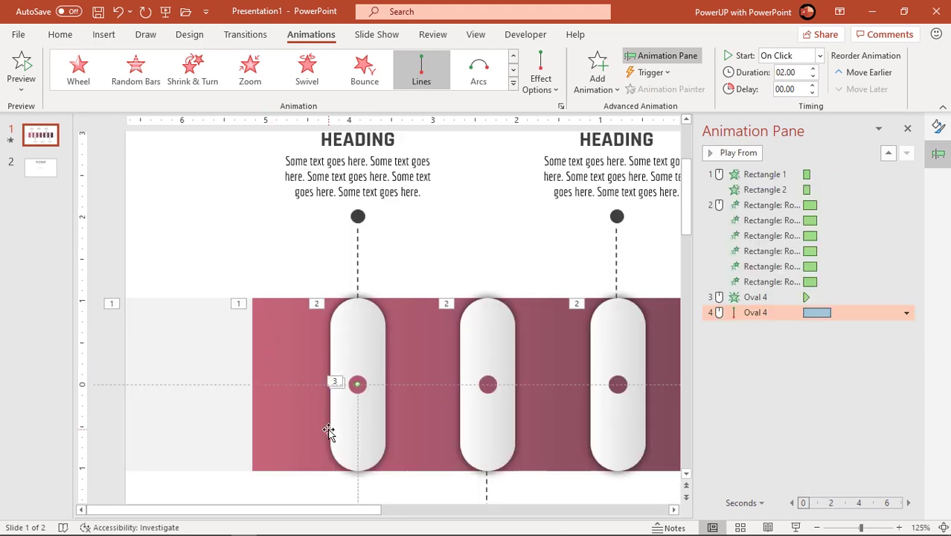
pyautogui.scroll(-2, 348, 413)
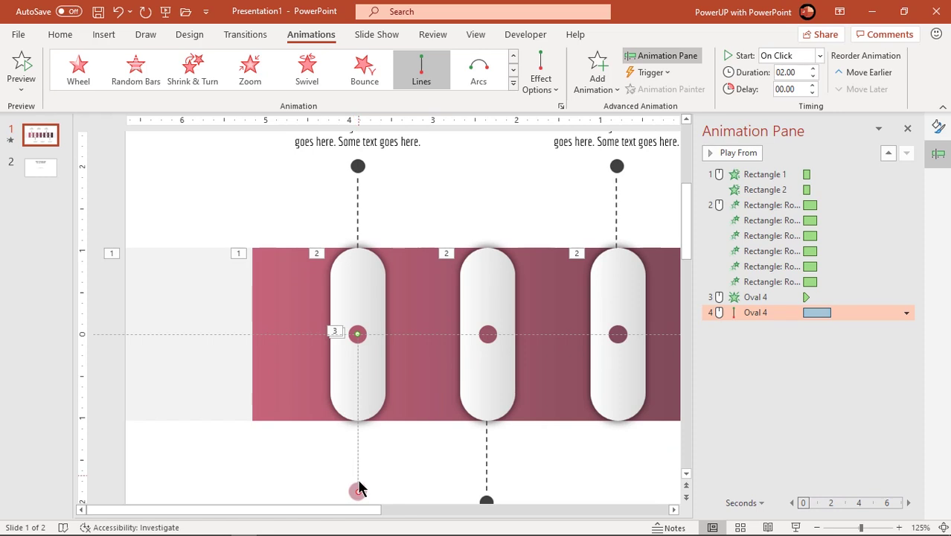
pyautogui.moveTo(357, 484); pyautogui.dragTo(335, 270)
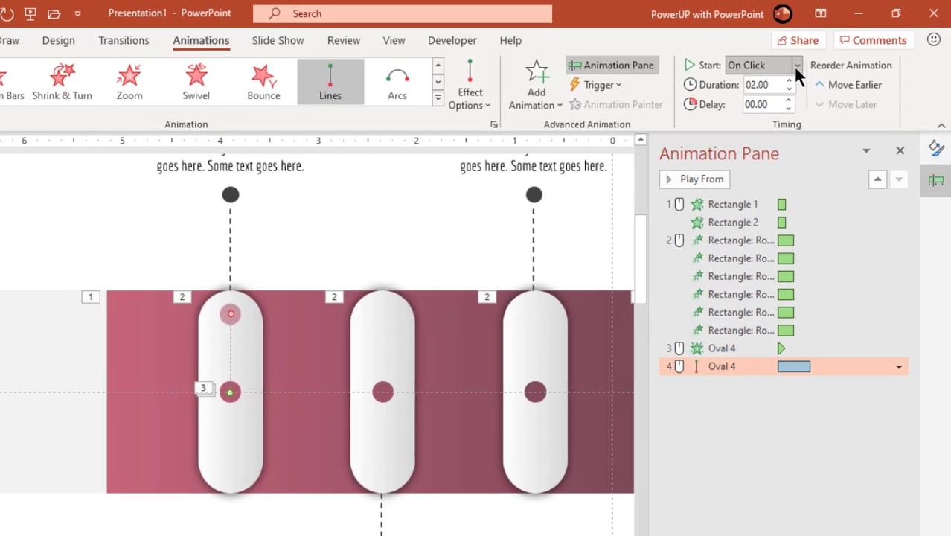
# Step: Start the dot's motion After Previous with a 0.6 sec bounce end
pyautogui.click(812, 55)
pyautogui.click(766, 123)
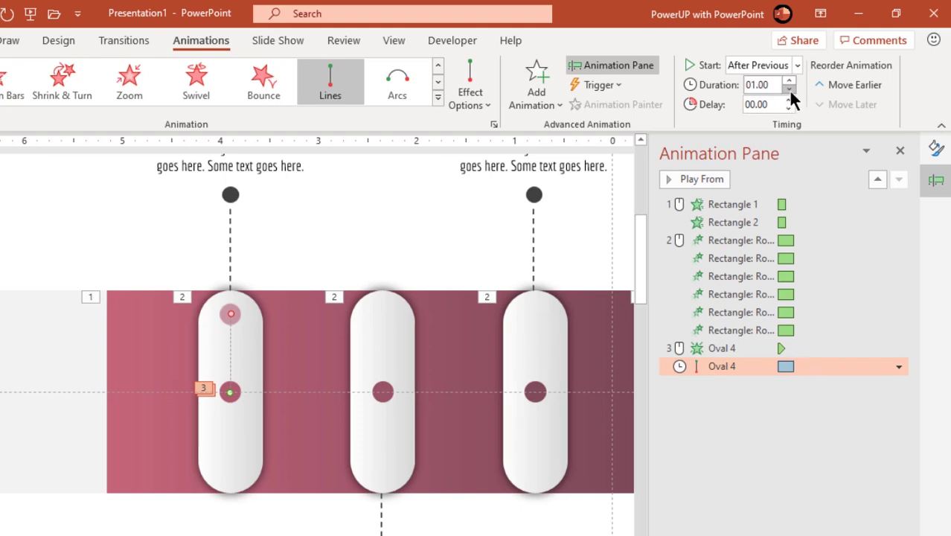
pyautogui.click(898, 368)
pyautogui.click(816, 441)
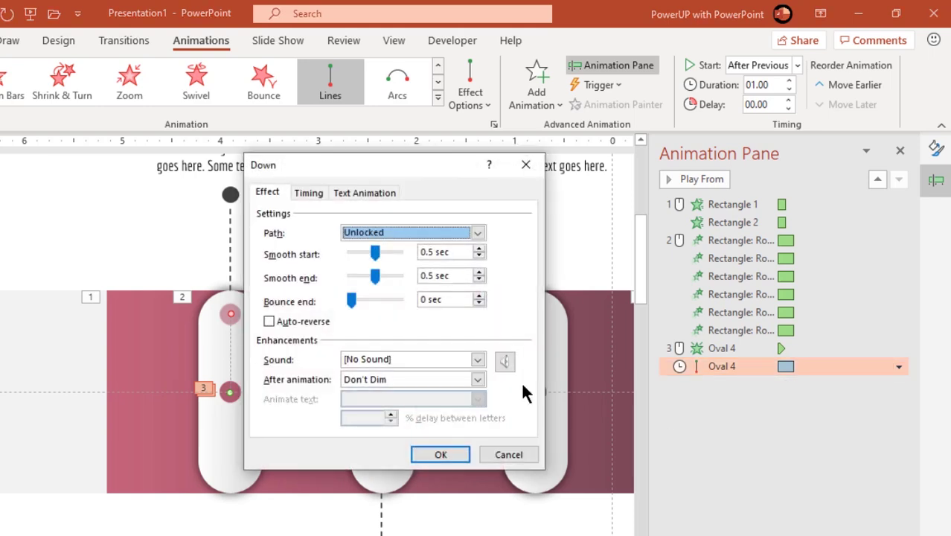
pyautogui.moveTo(380, 304); pyautogui.dragTo(382, 300)
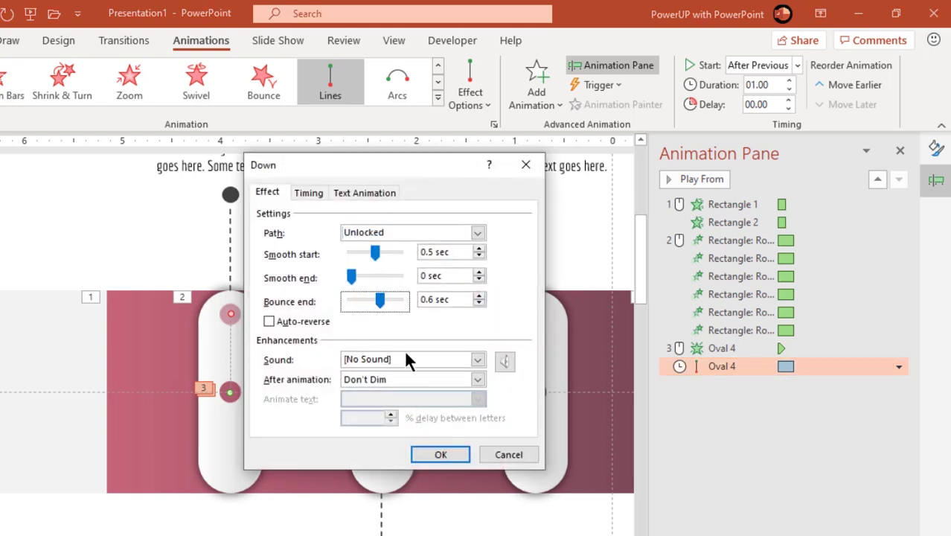
pyautogui.click(454, 454)
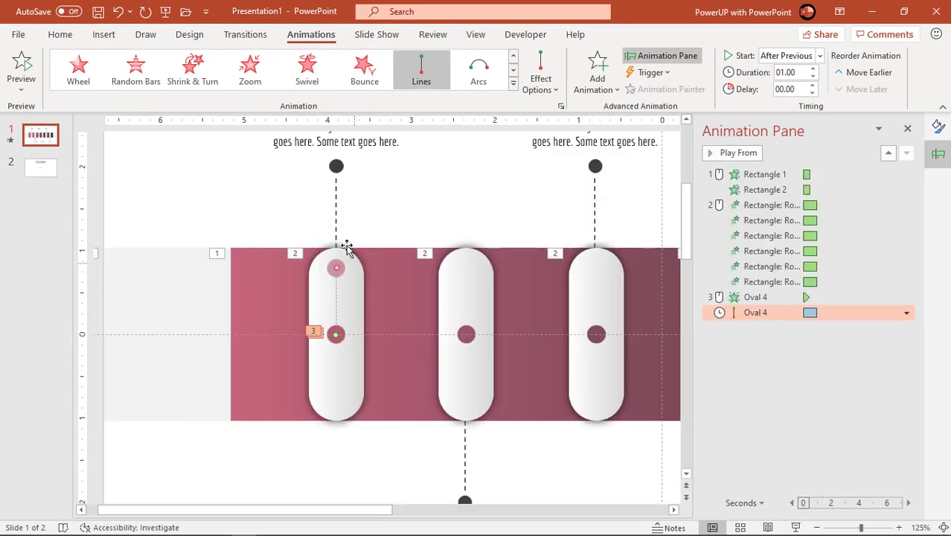
# Step: Give the first pill's upper dashed connector a Wipe entrance starting With Previous
pyautogui.click(337, 219)
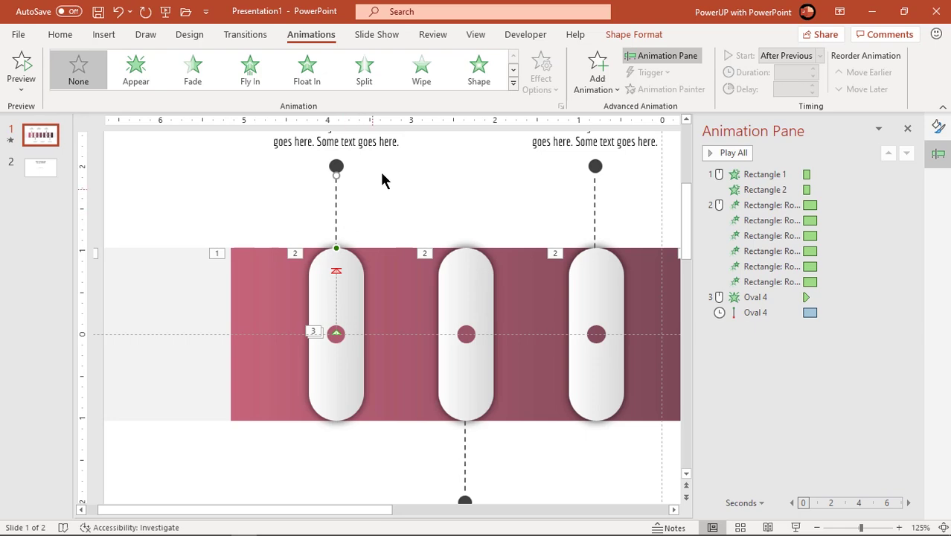
pyautogui.click(421, 72)
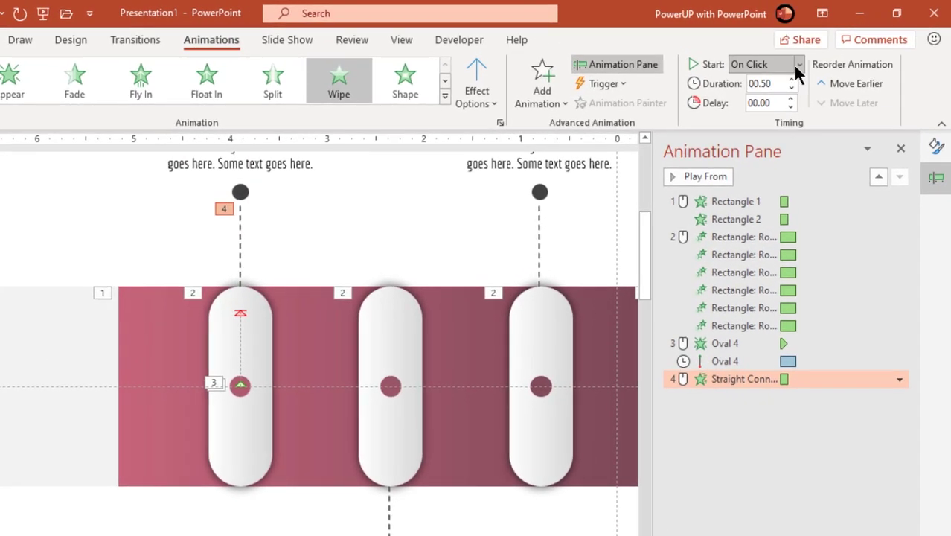
pyautogui.click(816, 56)
pyautogui.click(768, 103)
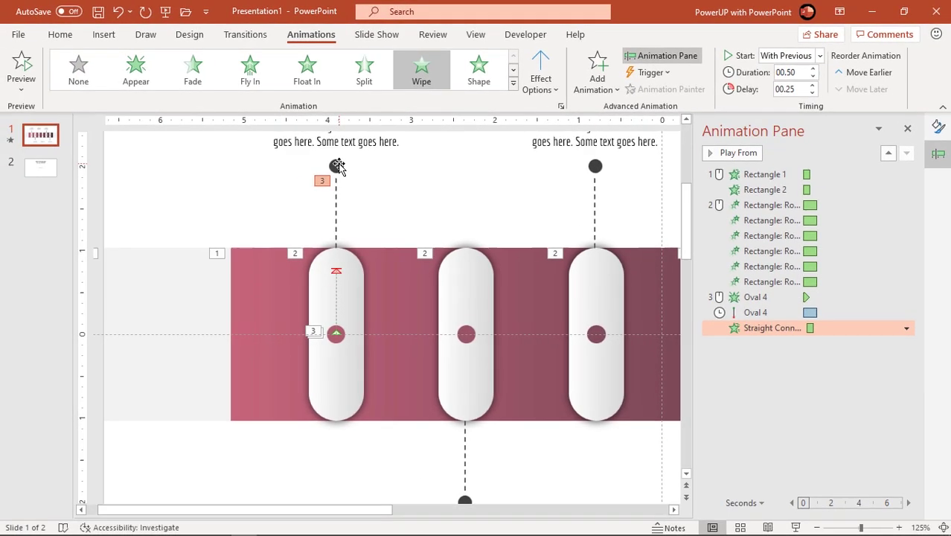
# Step: Give the small dark dot above the first pill a Zoom entrance, After Previous
pyautogui.click(240, 192)
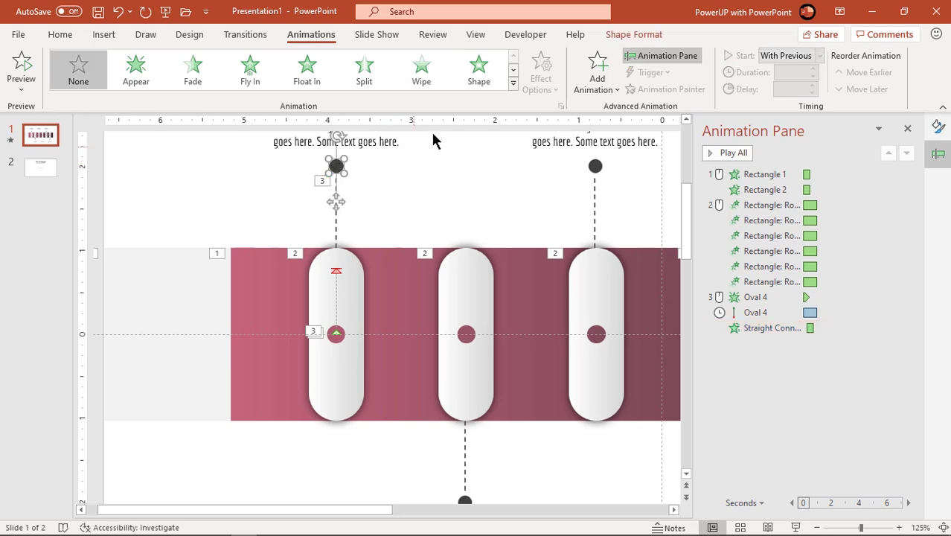
pyautogui.click(513, 84)
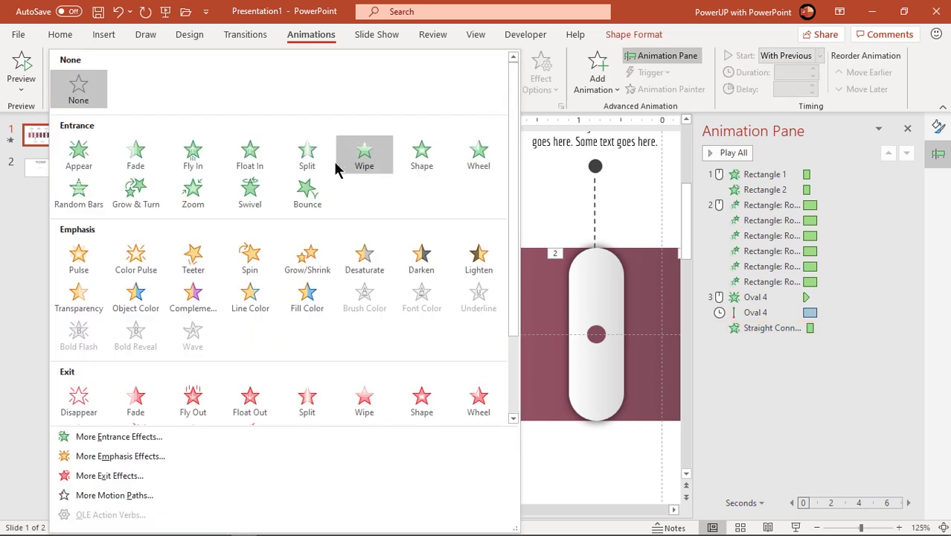
pyautogui.click(199, 197)
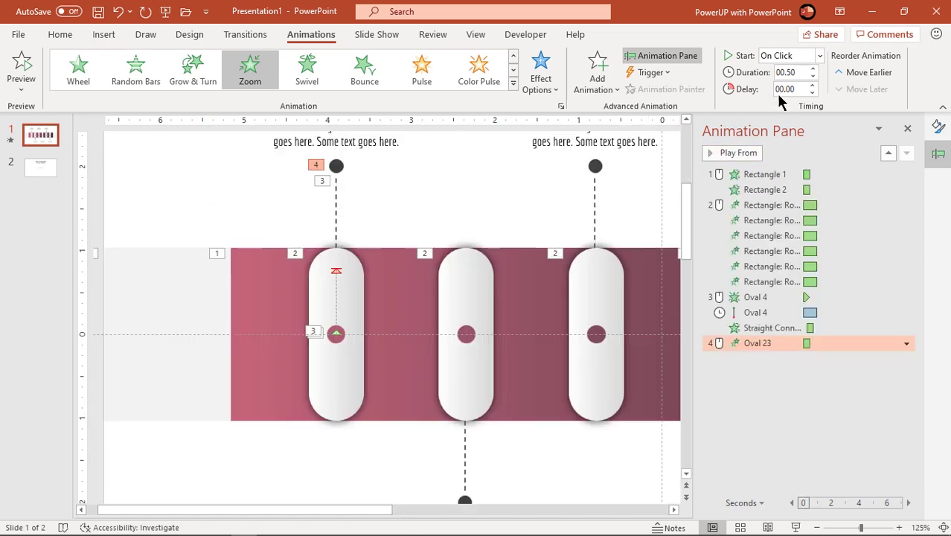
pyautogui.click(818, 56)
pyautogui.click(800, 102)
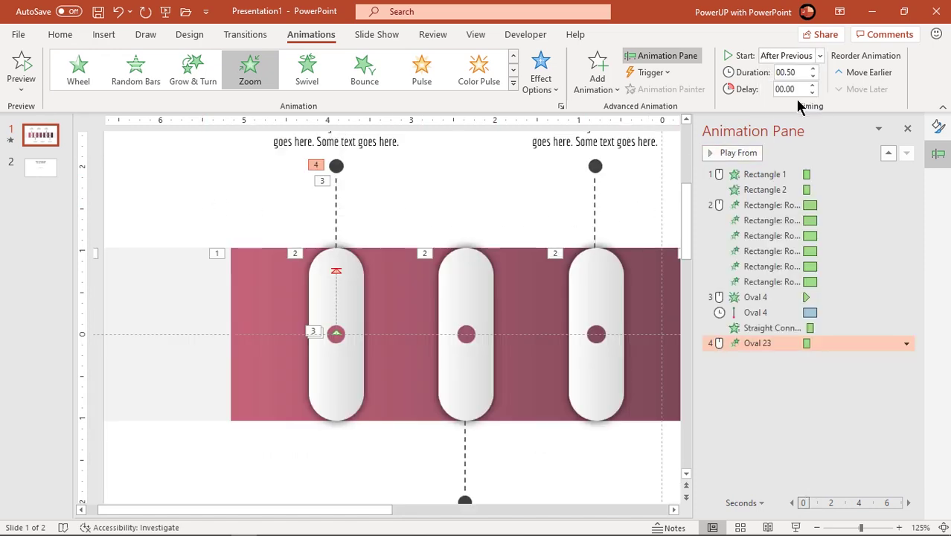
pyautogui.moveTo(684, 212); pyautogui.dragTo(688, 163)
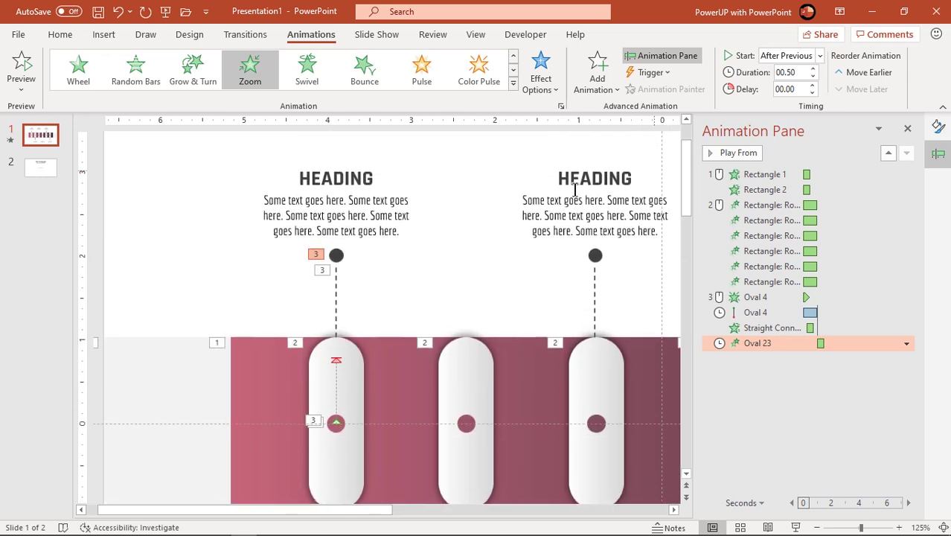
# Step: Give the left HEADING text box a Zoom entrance starting After Previous
pyautogui.click(397, 239)
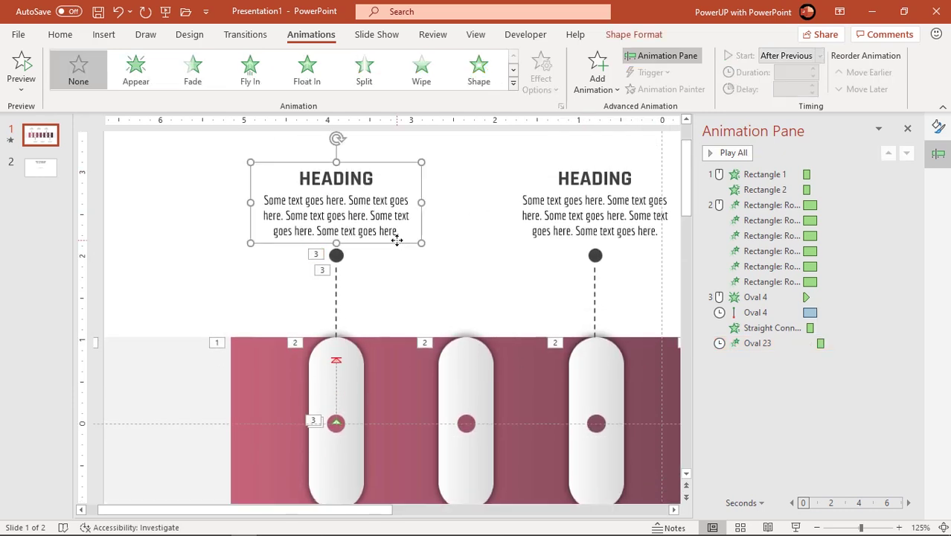
pyautogui.click(512, 85)
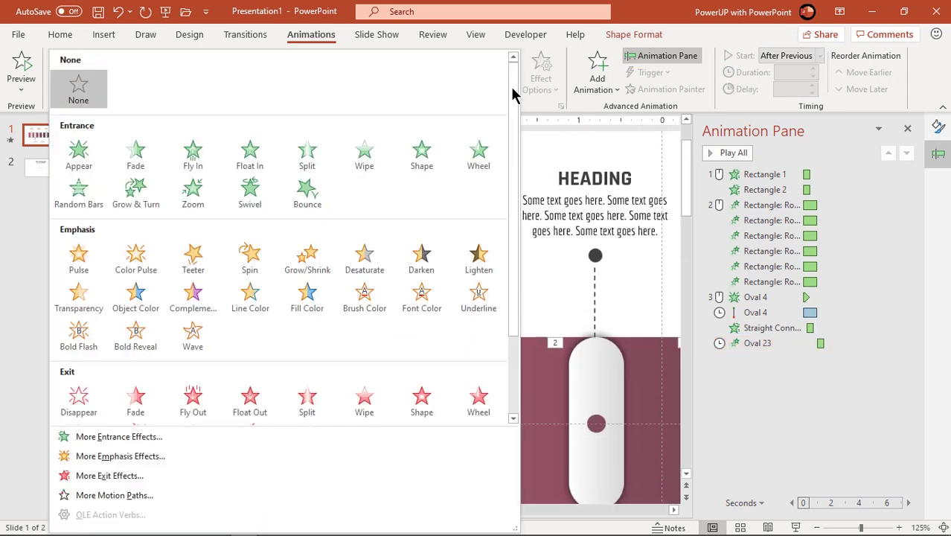
pyautogui.click(198, 195)
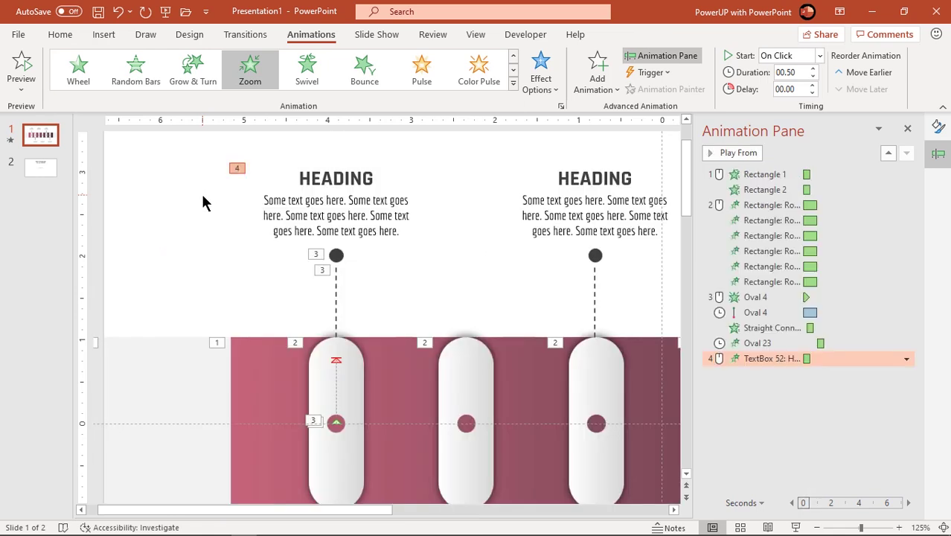
pyautogui.click(819, 58)
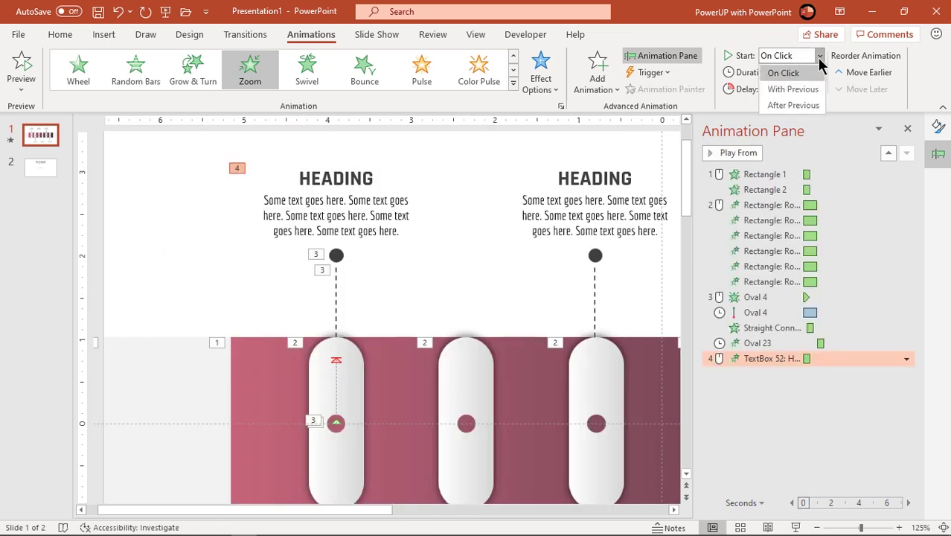
pyautogui.click(792, 106)
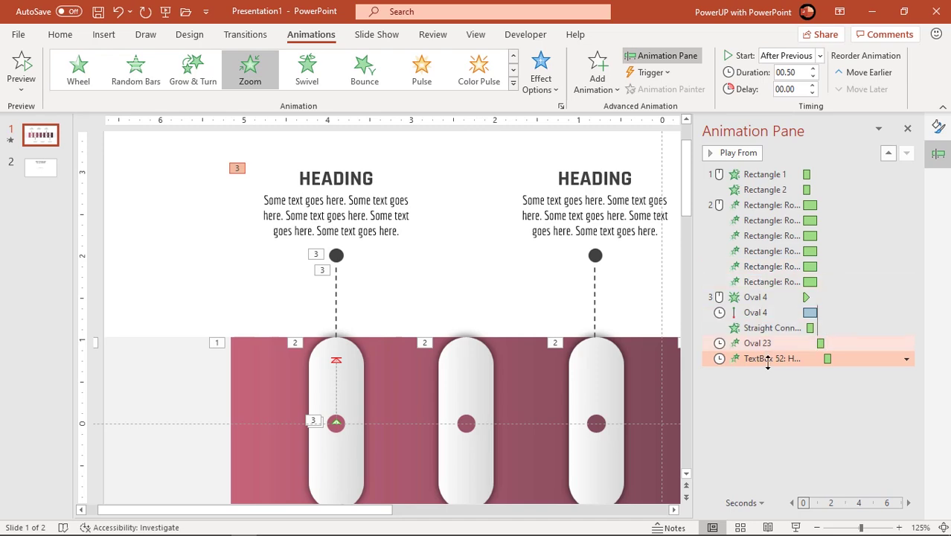
pyautogui.scroll(-6, 514, 340)
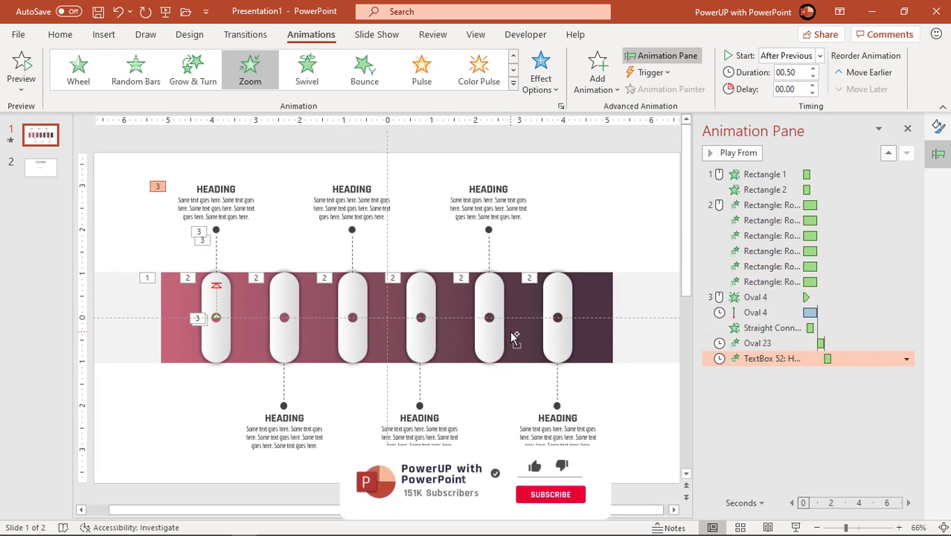
pyautogui.click(751, 175)
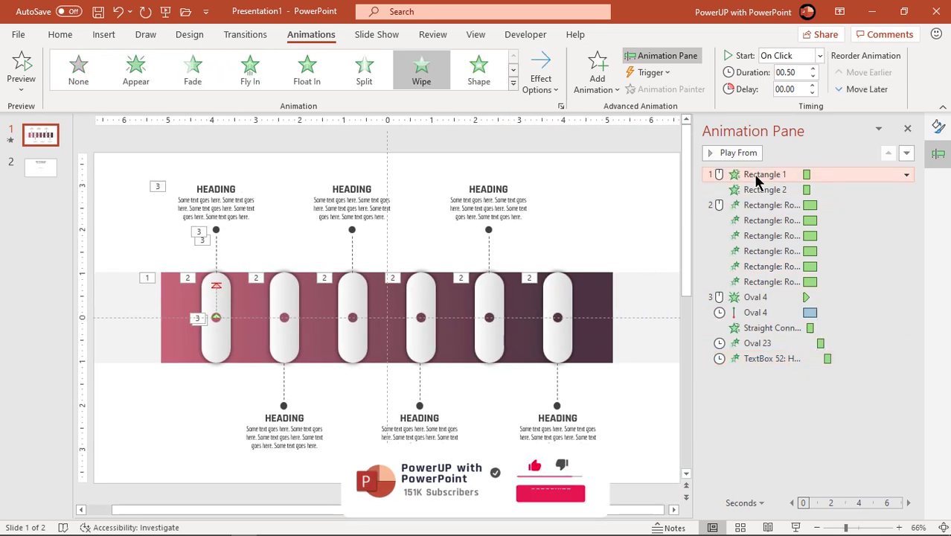
pyautogui.click(747, 155)
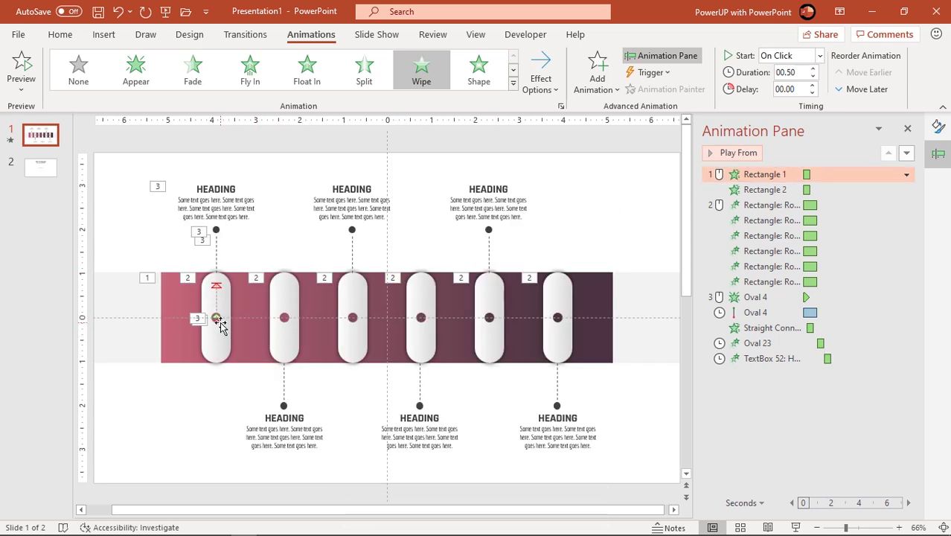
# Step: Drag the second dot's Lines motion path end down toward the pill's lower end
pyautogui.click(216, 319)
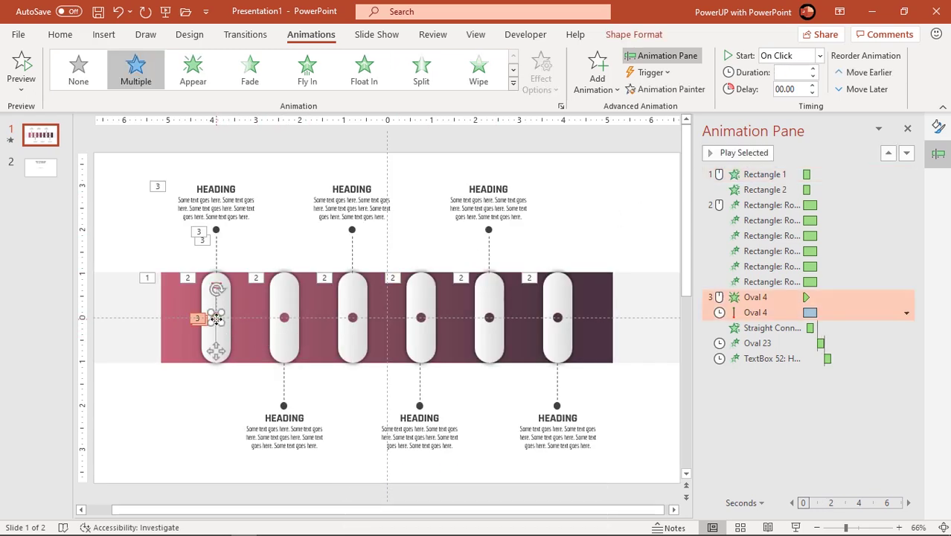
pyautogui.scroll(6, 222, 320)
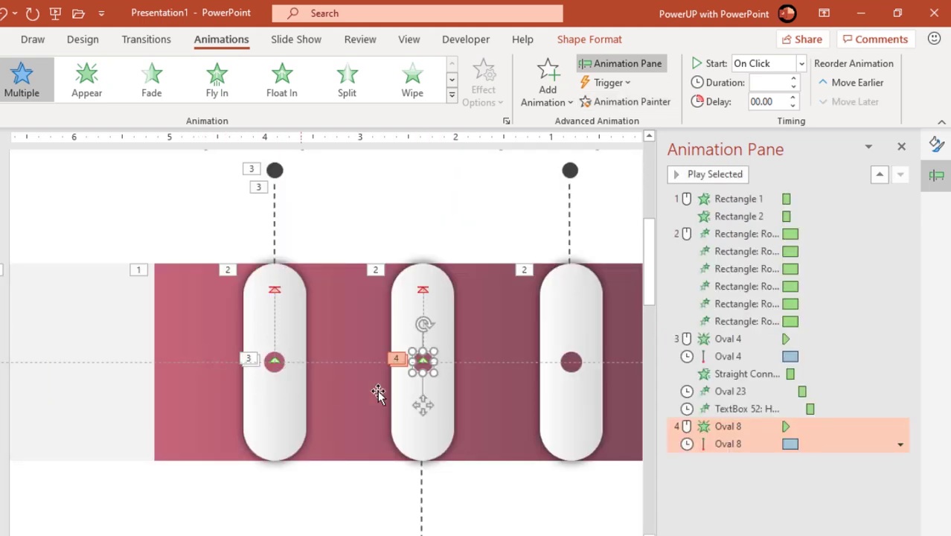
pyautogui.click(424, 305)
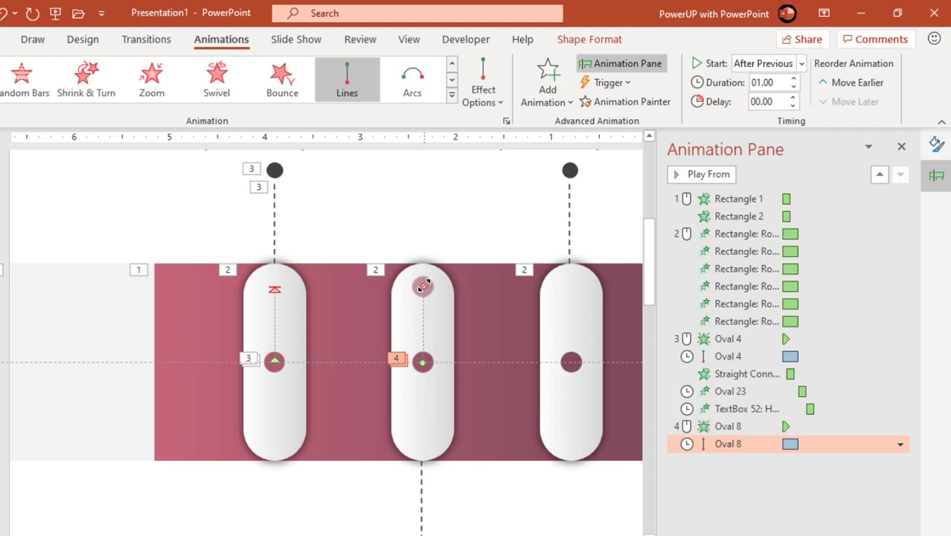
pyautogui.moveTo(426, 286); pyautogui.dragTo(396, 438)
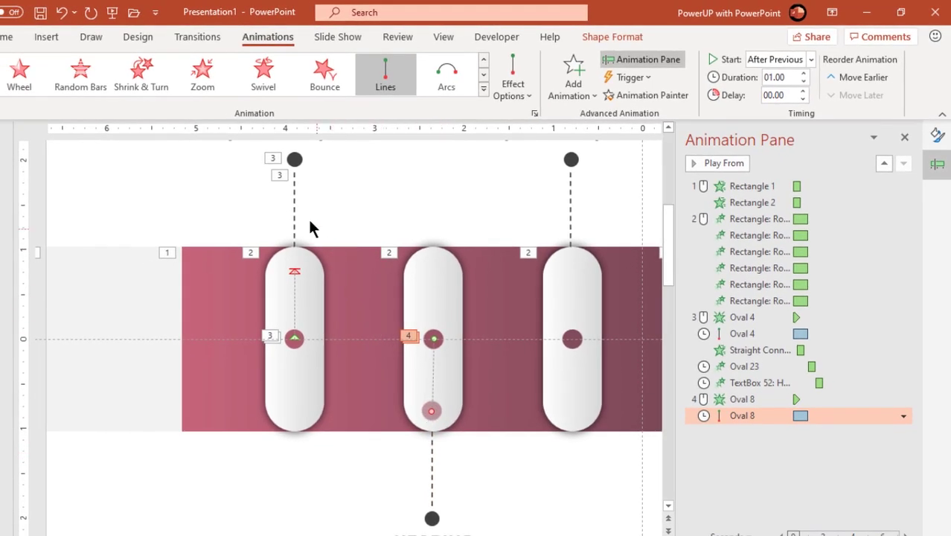
pyautogui.click(295, 214)
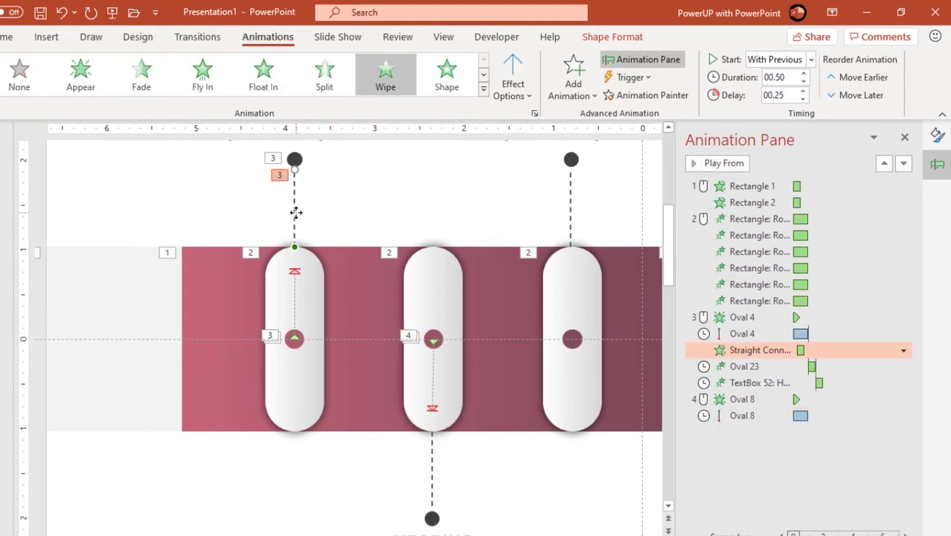
# Step: Paint the dashed line's Wipe onto the second pill's lower line, wiping From Top
pyautogui.click(628, 95)
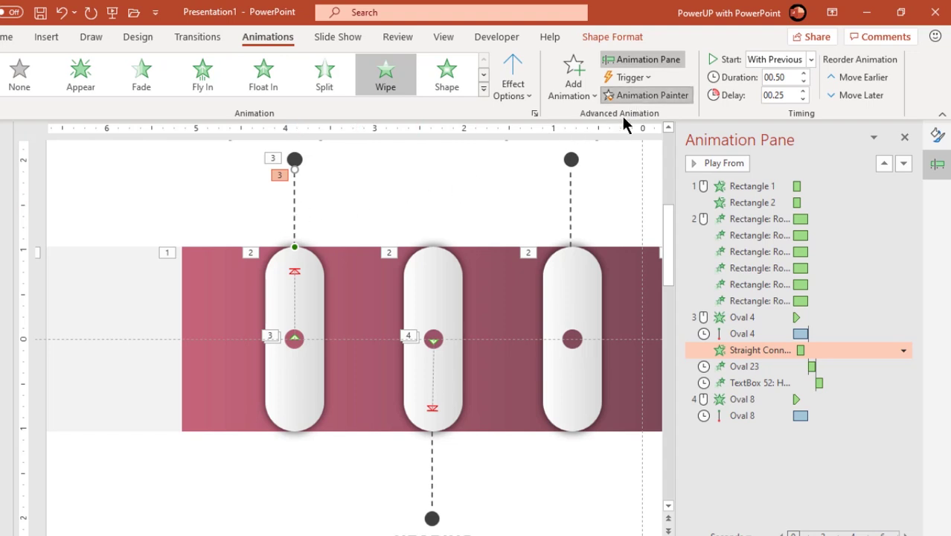
pyautogui.click(432, 460)
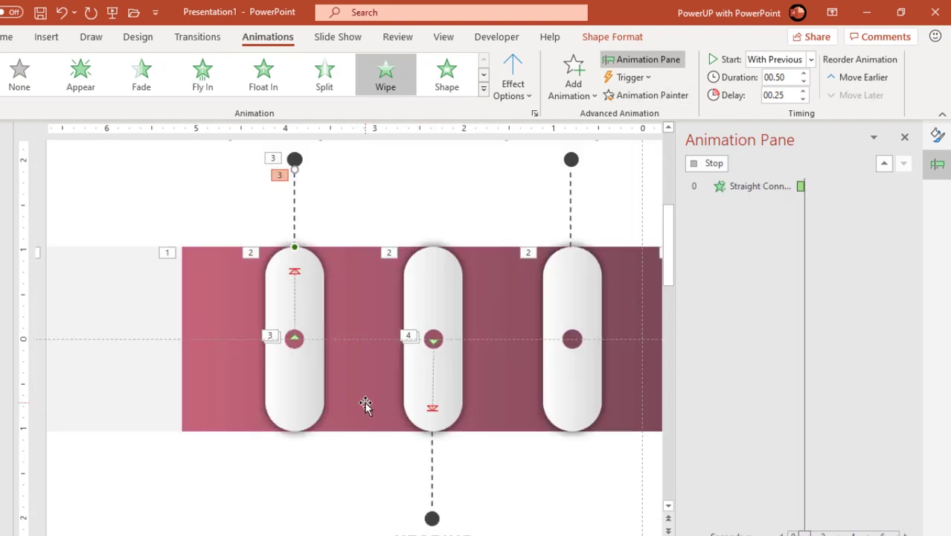
pyautogui.click(518, 94)
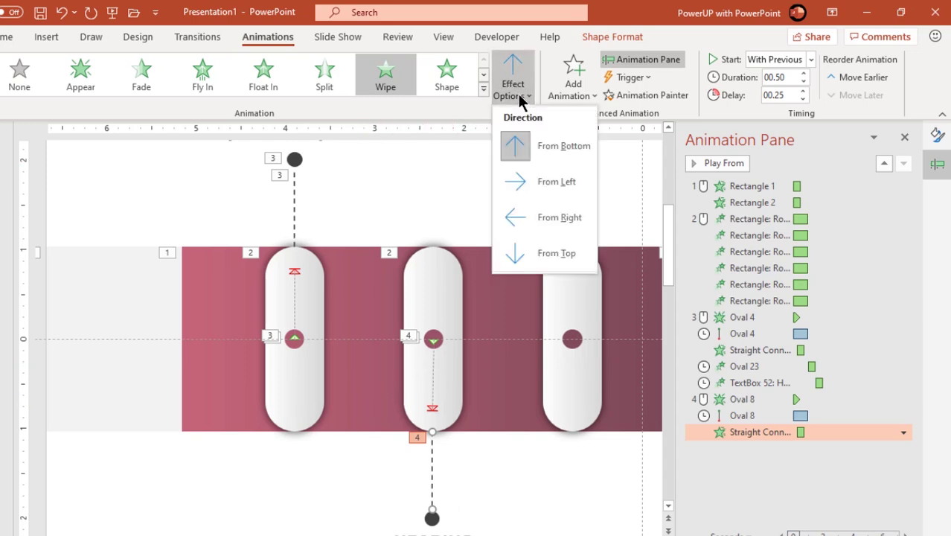
pyautogui.click(551, 253)
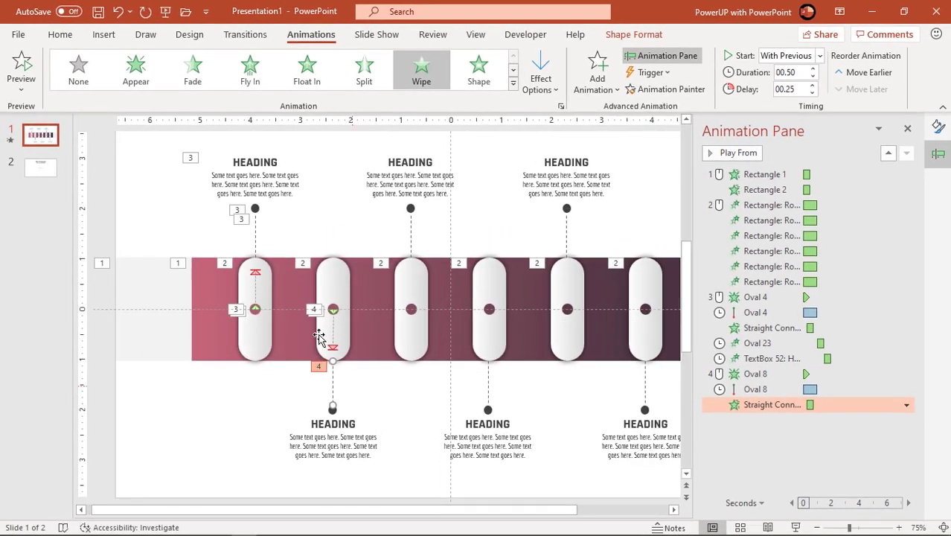
# Step: Paint the dot's Zoom and the heading's animation onto the lower pin, then preview
pyautogui.click(256, 209)
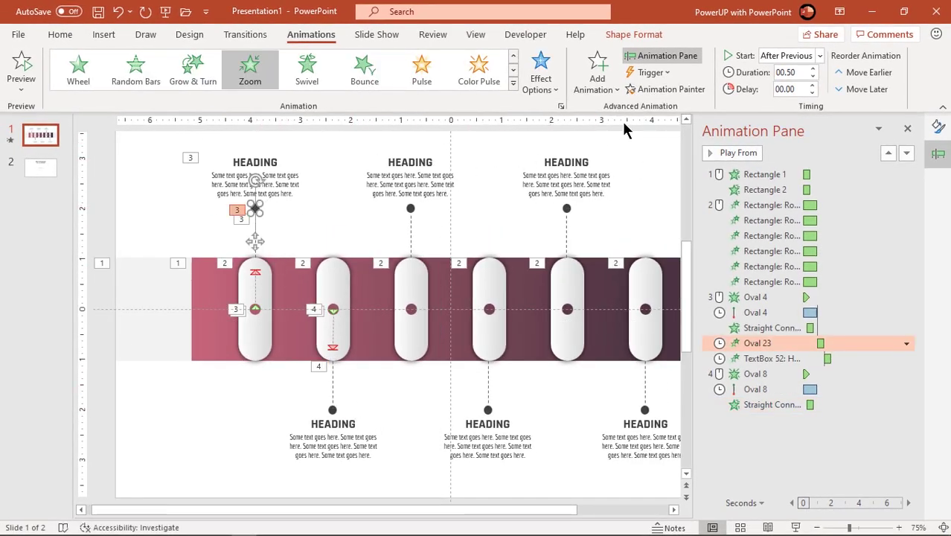
pyautogui.click(664, 91)
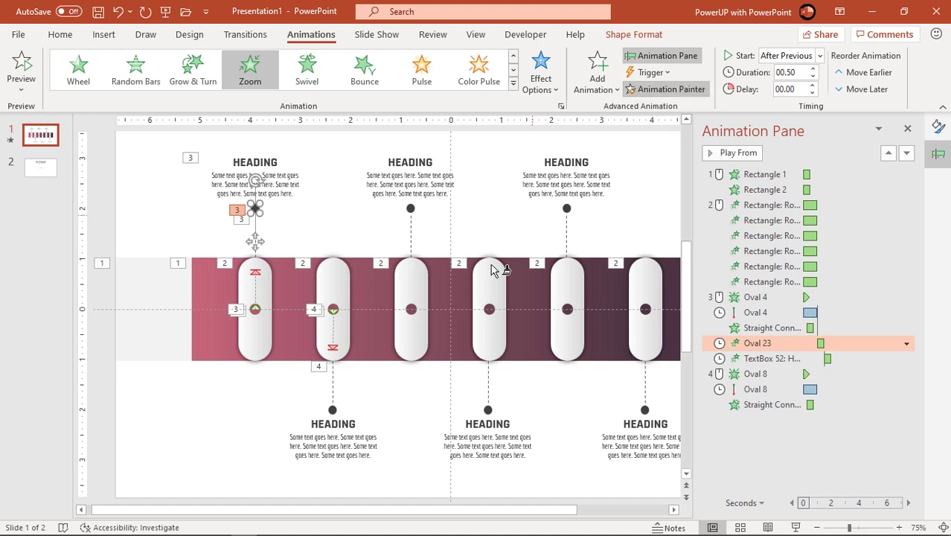
pyautogui.click(334, 409)
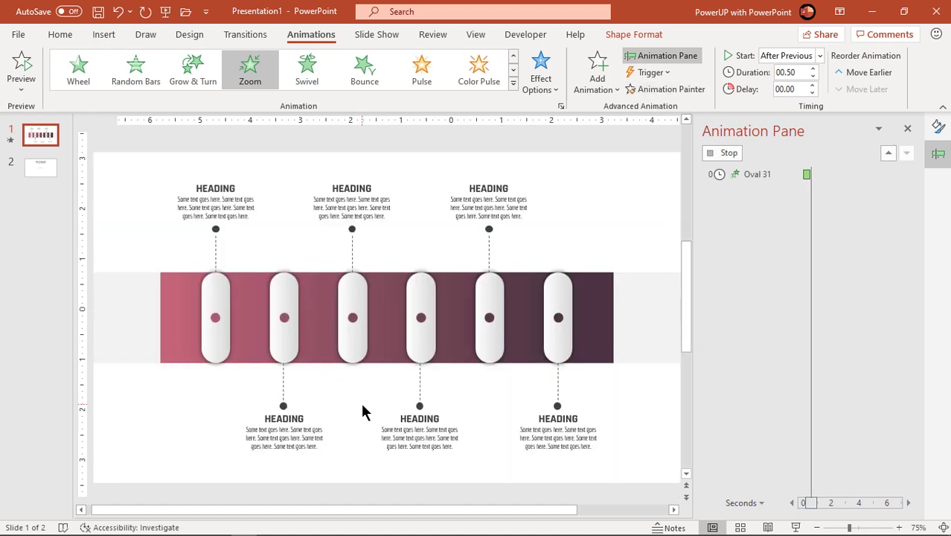
pyautogui.click(296, 198)
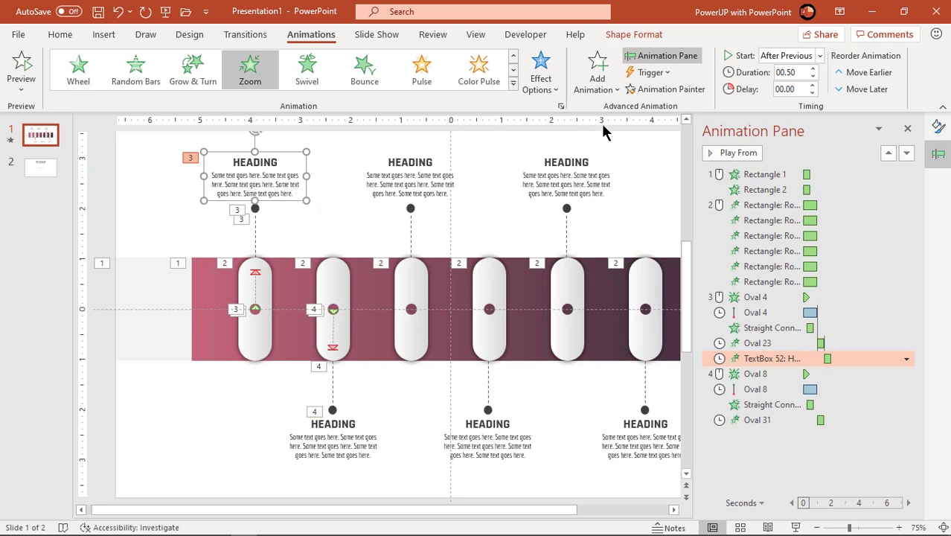
pyautogui.click(665, 93)
pyautogui.click(349, 450)
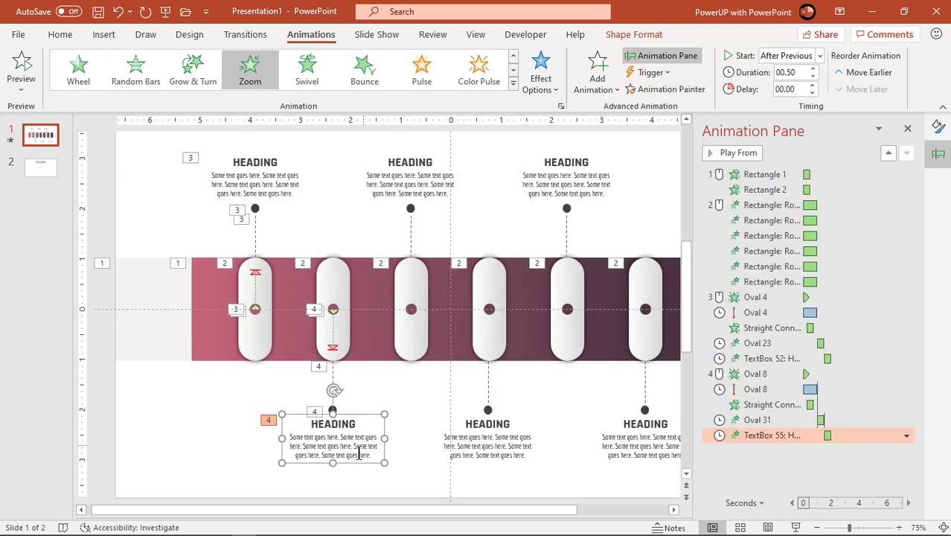
pyautogui.click(733, 173)
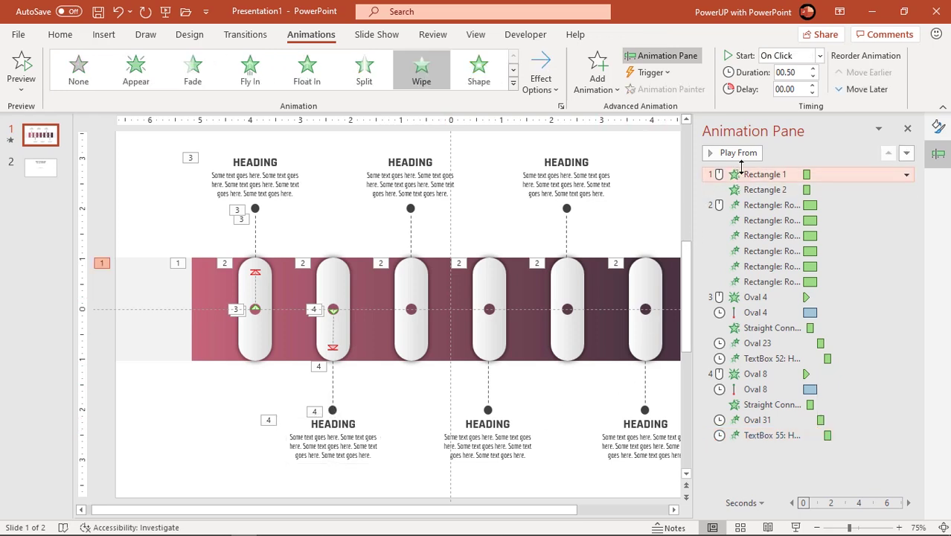
pyautogui.click(746, 158)
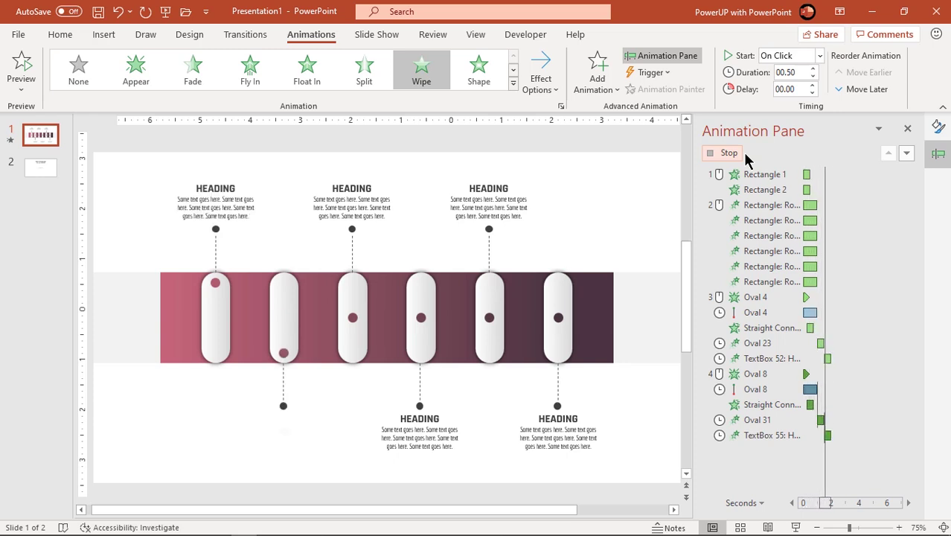
# Step: Paint the first pill's centre-dot animation and upper dashed-line wipe onto the third pill's dot and line
pyautogui.click(218, 405)
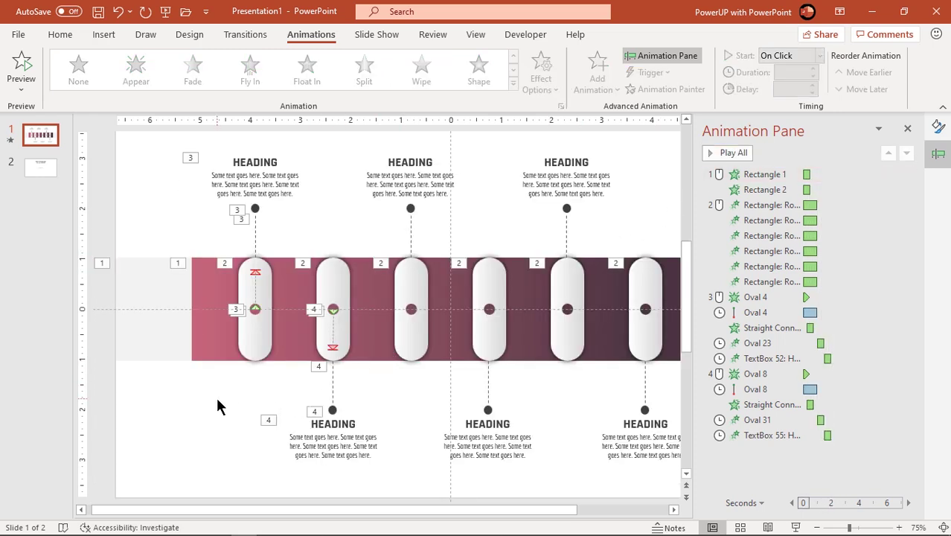
pyautogui.click(256, 310)
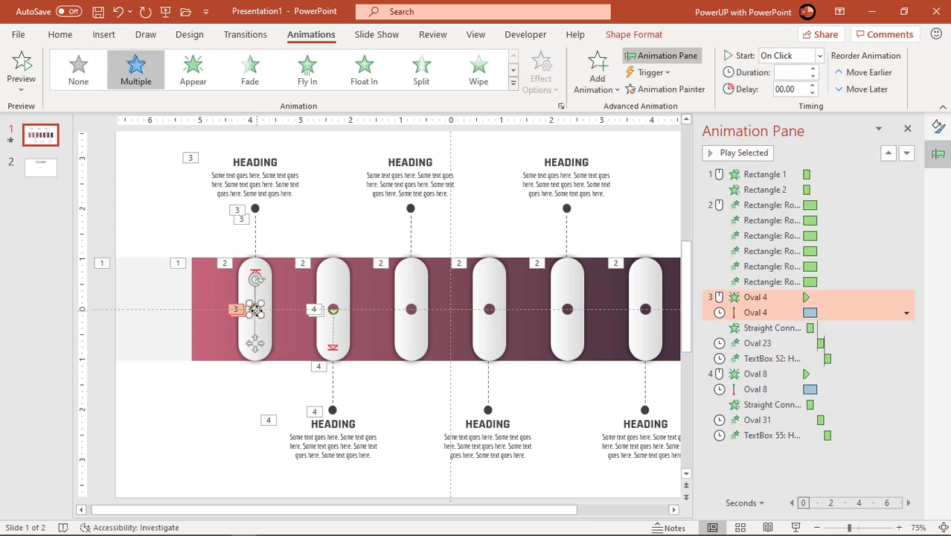
pyautogui.click(649, 94)
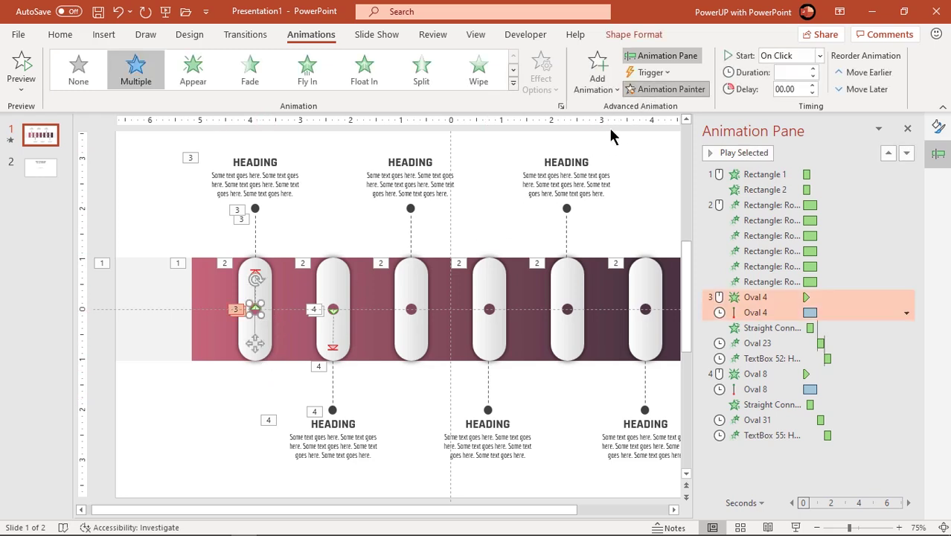
pyautogui.click(410, 311)
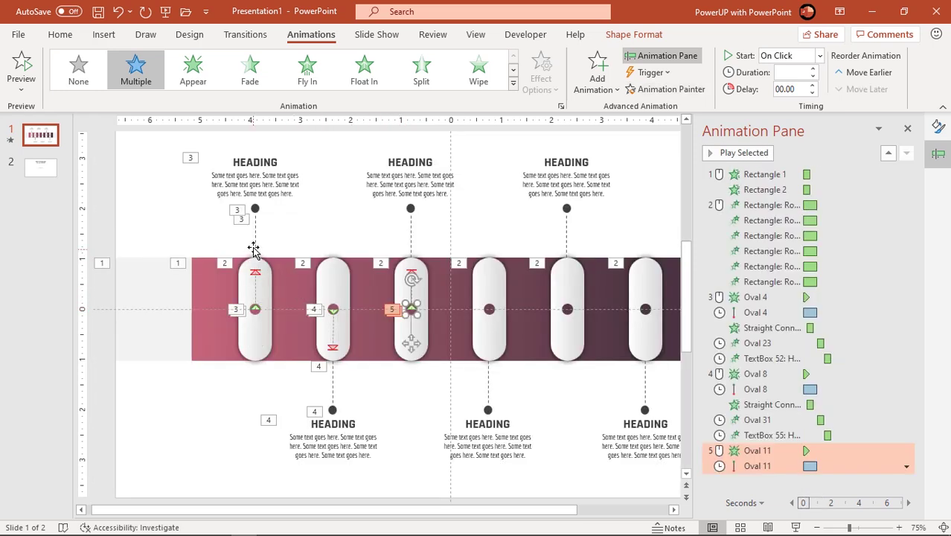
pyautogui.click(258, 244)
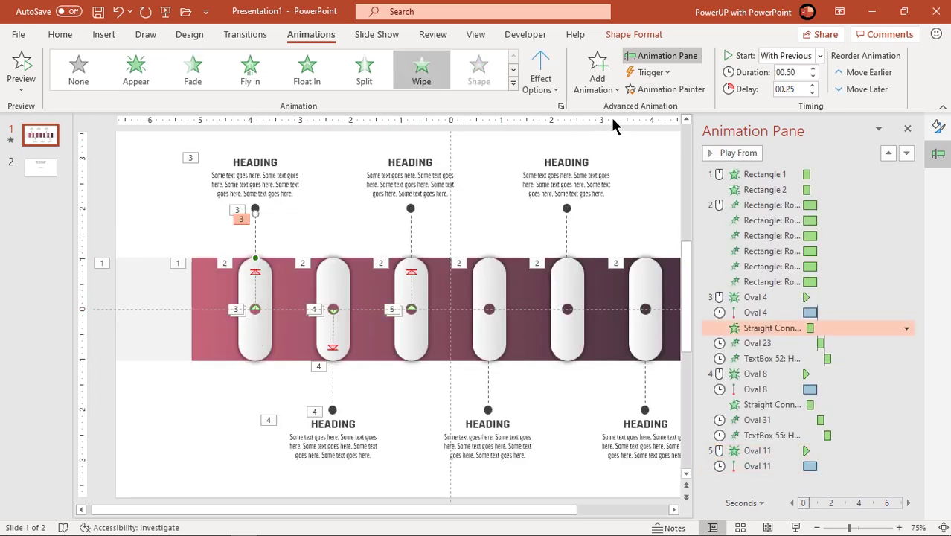
pyautogui.click(657, 89)
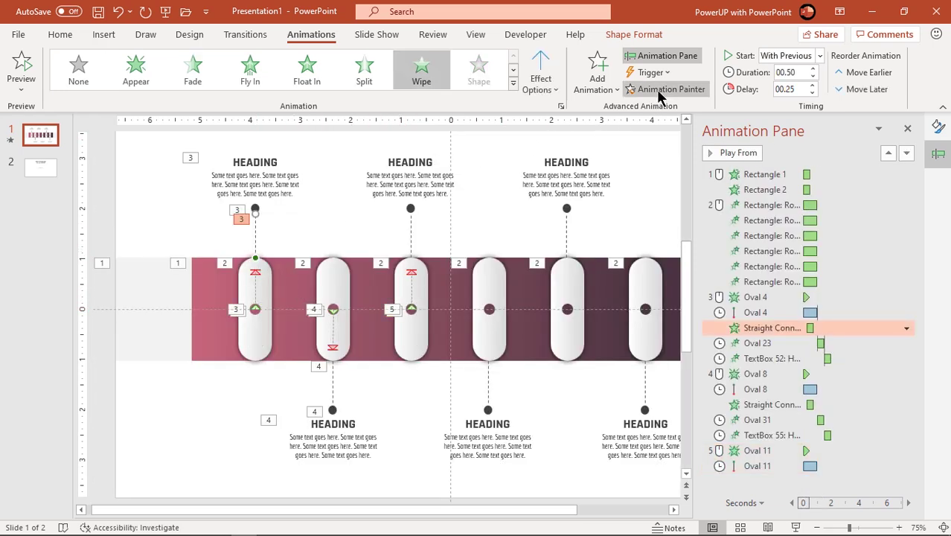
pyautogui.click(411, 238)
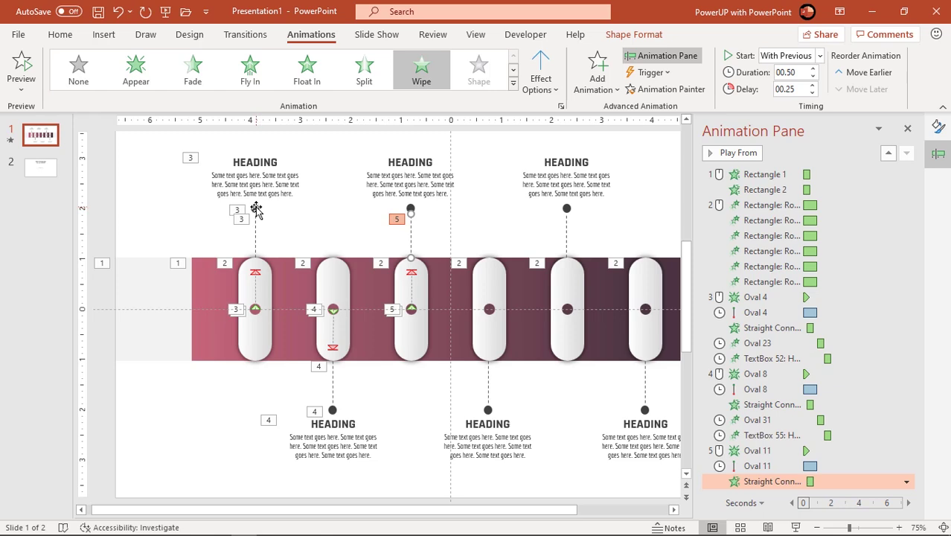
# Step: Paint the first pill's top-dot zoom and HEADING text animation onto the third pill's top dot and middle heading
pyautogui.click(256, 210)
pyautogui.click(662, 89)
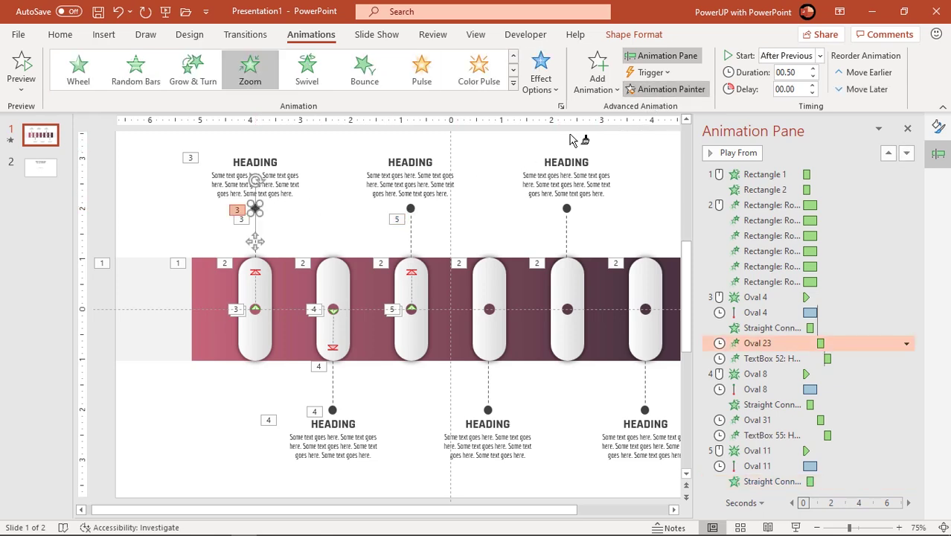
pyautogui.click(413, 211)
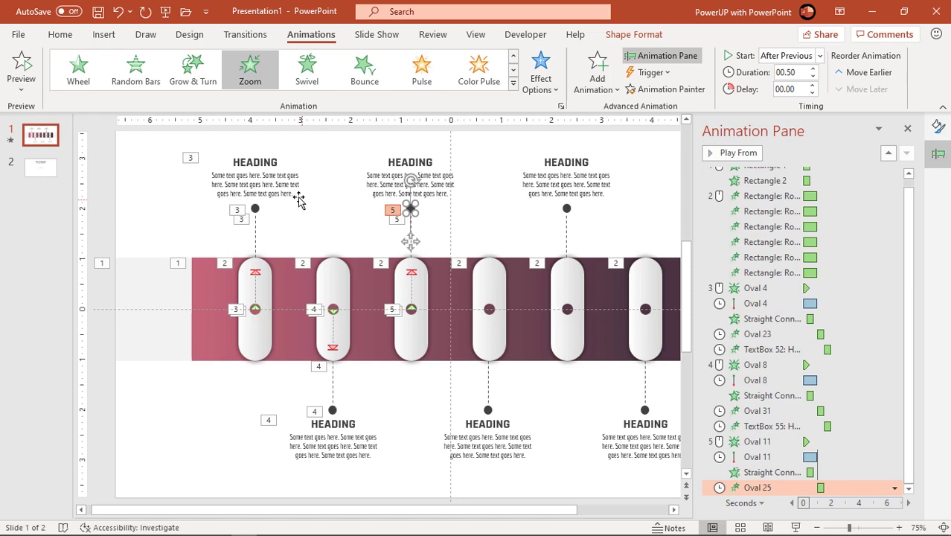
pyautogui.click(298, 196)
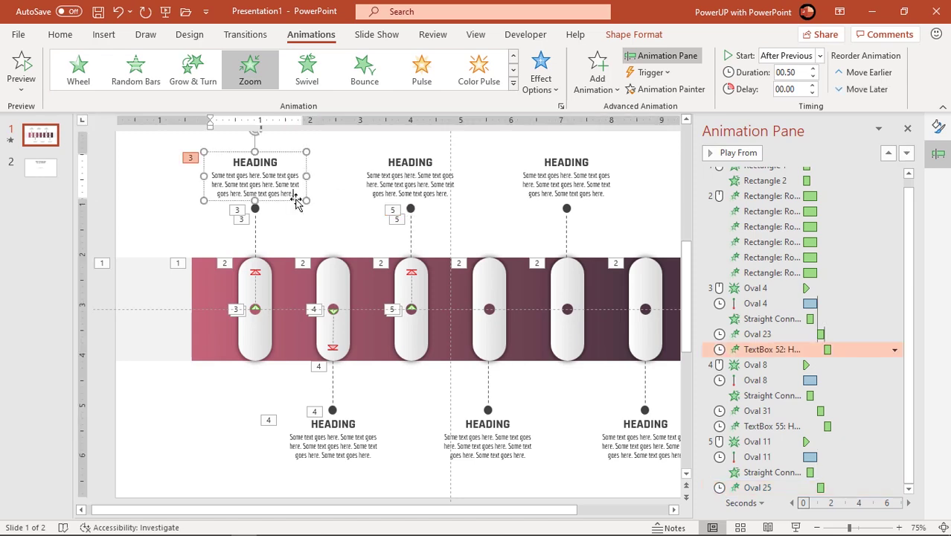
pyautogui.click(667, 89)
pyautogui.click(439, 181)
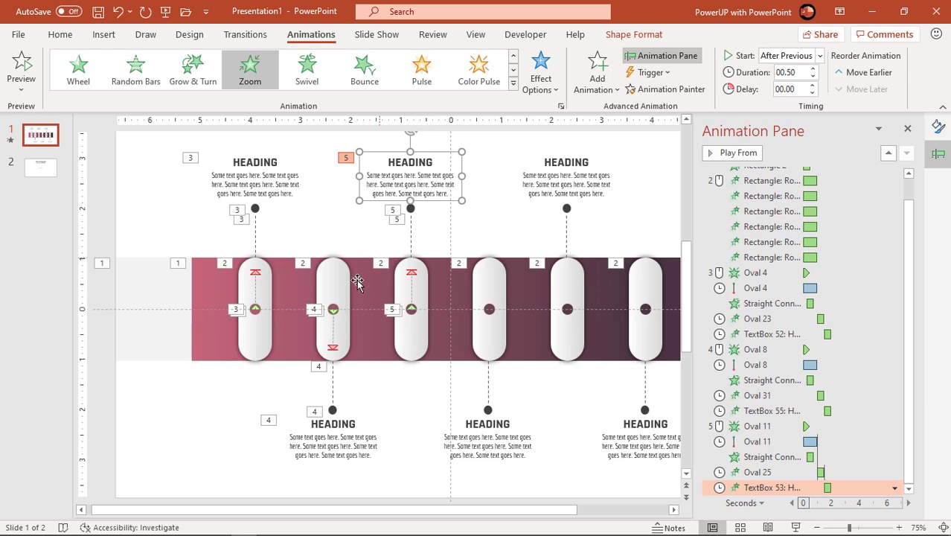
# Step: Paint the second pill's centre-dot animation and lower connector wipe onto the fourth pill's dot and connector
pyautogui.click(334, 310)
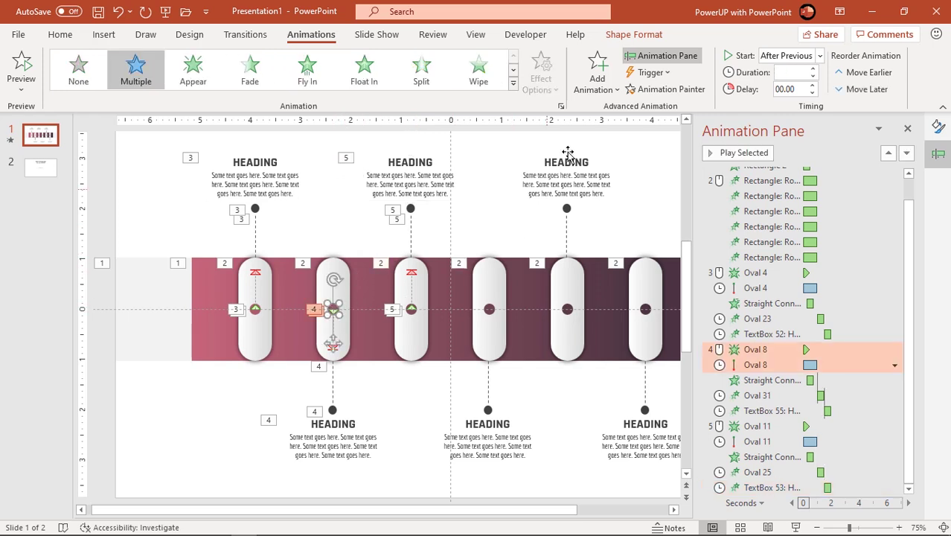
pyautogui.click(647, 90)
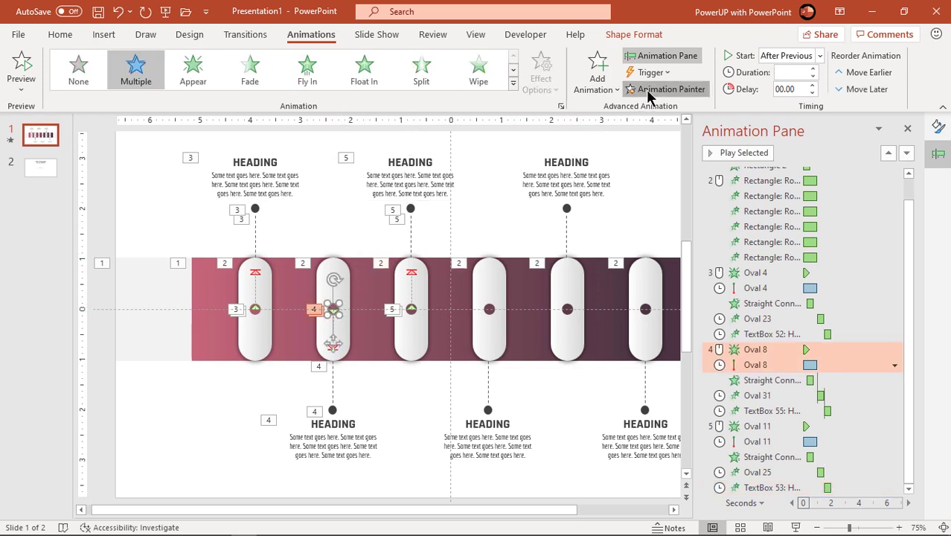
pyautogui.click(490, 309)
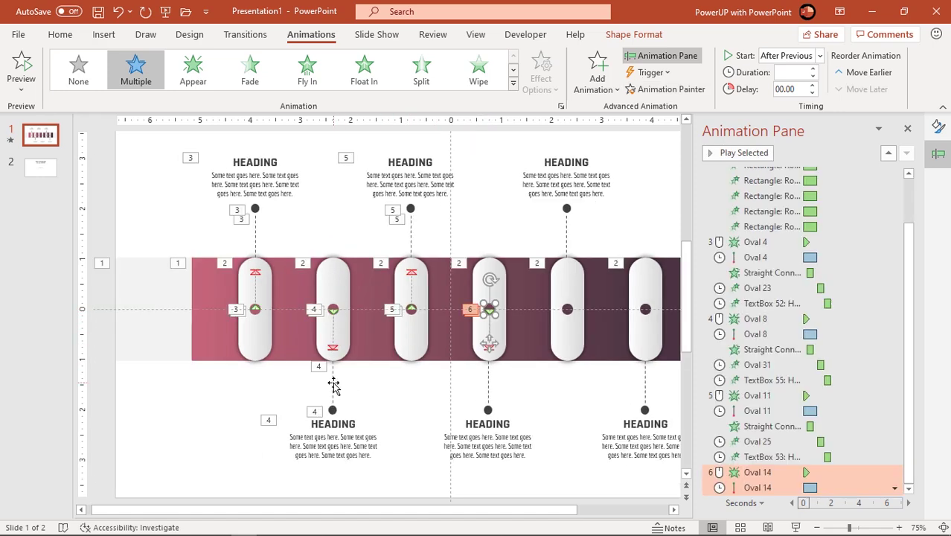
pyautogui.click(333, 384)
pyautogui.click(658, 90)
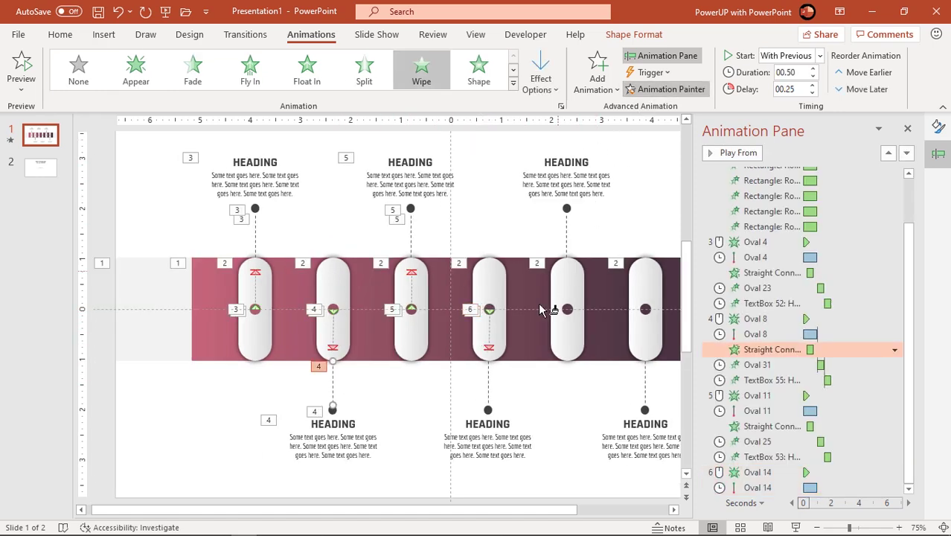
pyautogui.click(488, 383)
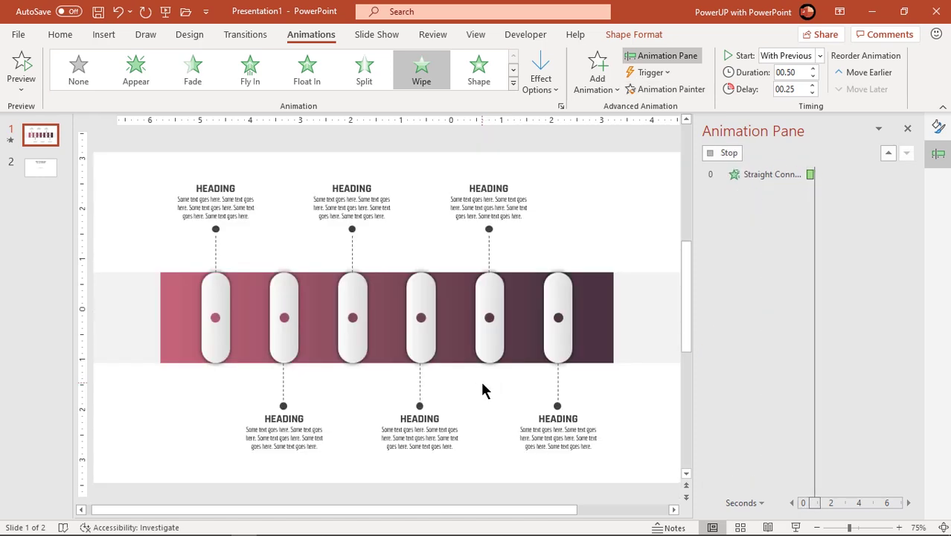
# Step: Paint the second pill's bottom-dot zoom and text block animation onto the fourth pill's bottom dot and text
pyautogui.click(333, 411)
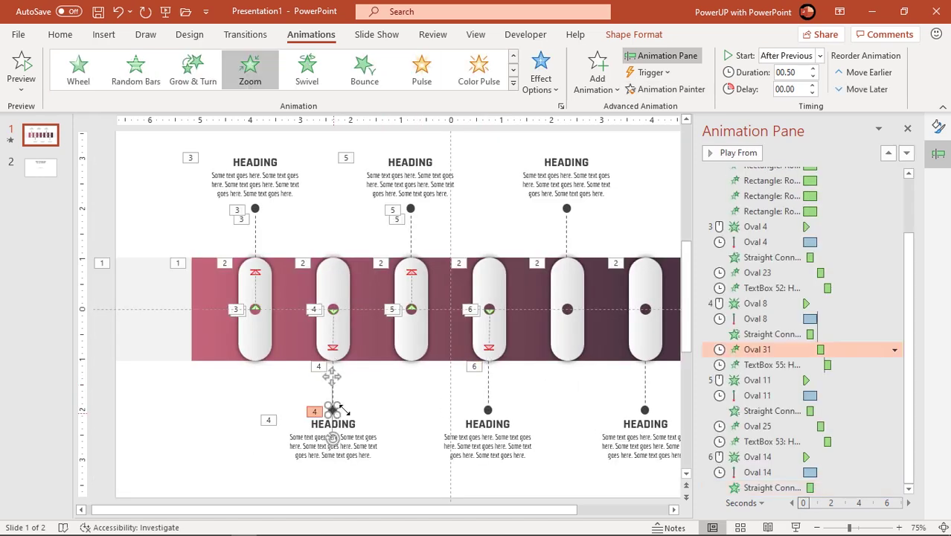
pyautogui.click(666, 89)
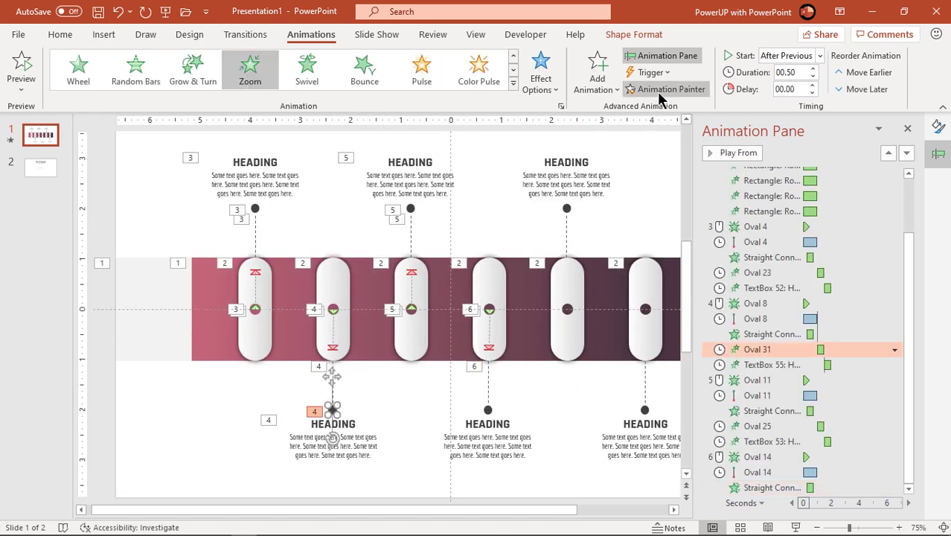
pyautogui.click(488, 411)
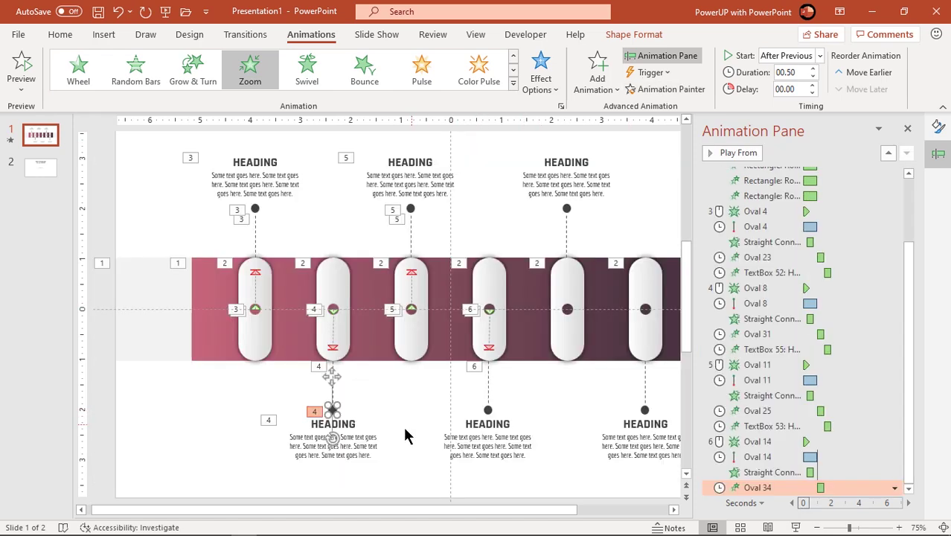
pyautogui.click(368, 459)
pyautogui.click(666, 89)
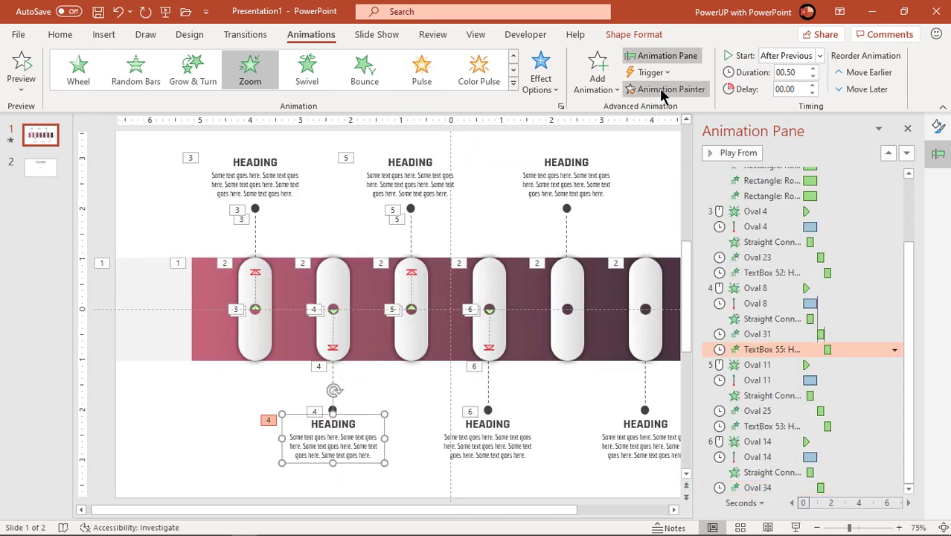
pyautogui.click(506, 445)
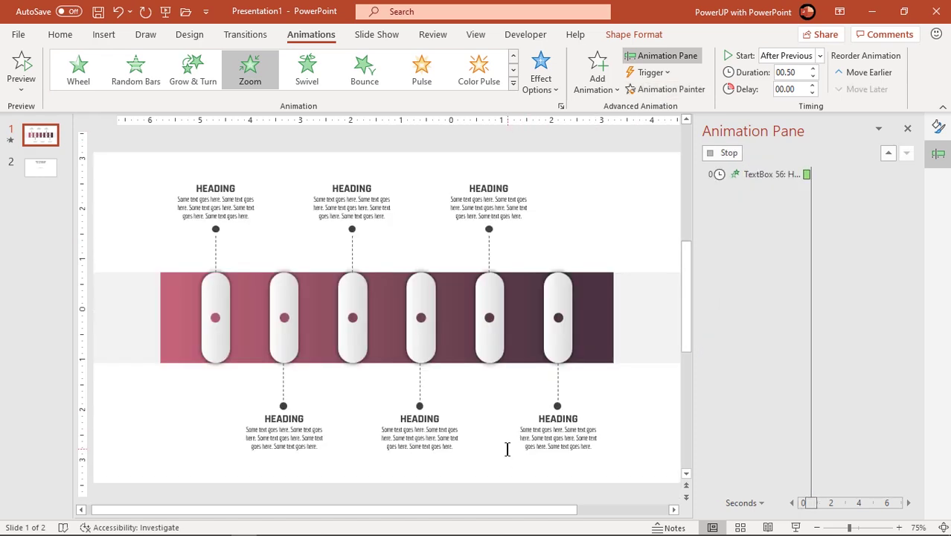
pyautogui.click(413, 310)
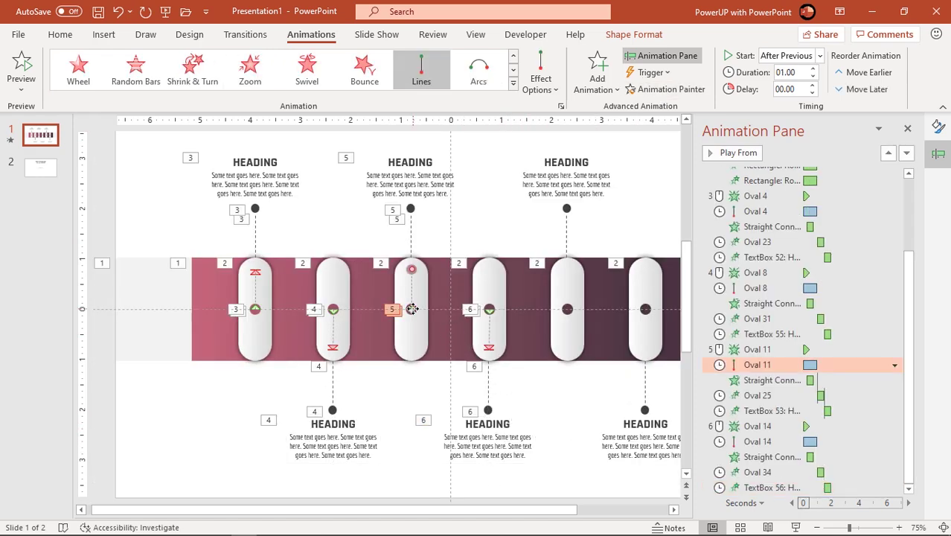
# Step: Paint the third pill's centre-dot animation and upper connector wipe onto the fifth pill's dot and connector
pyautogui.click(667, 95)
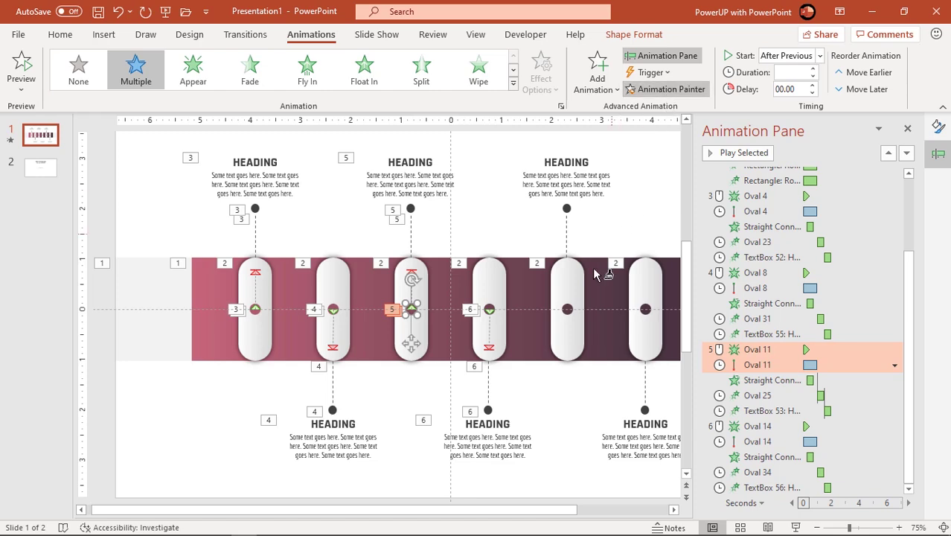
pyautogui.click(567, 310)
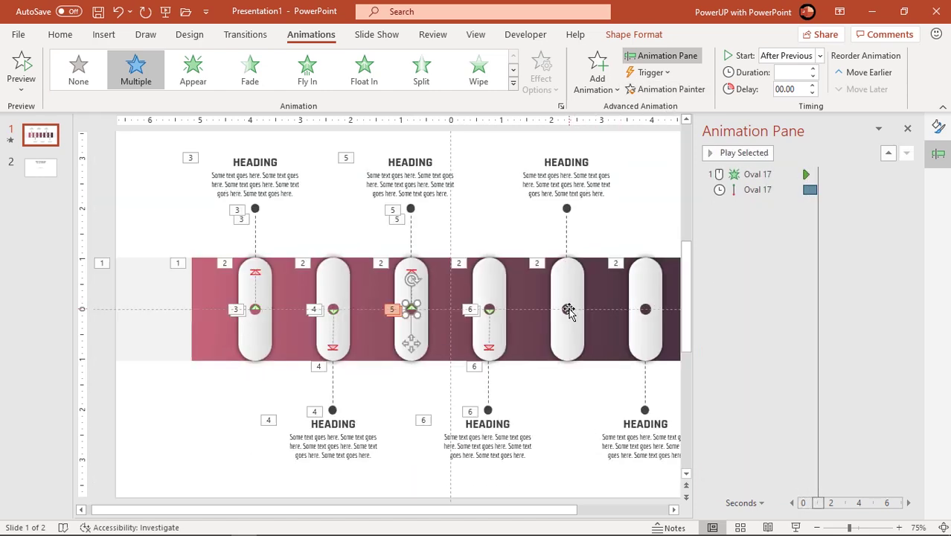
pyautogui.click(411, 239)
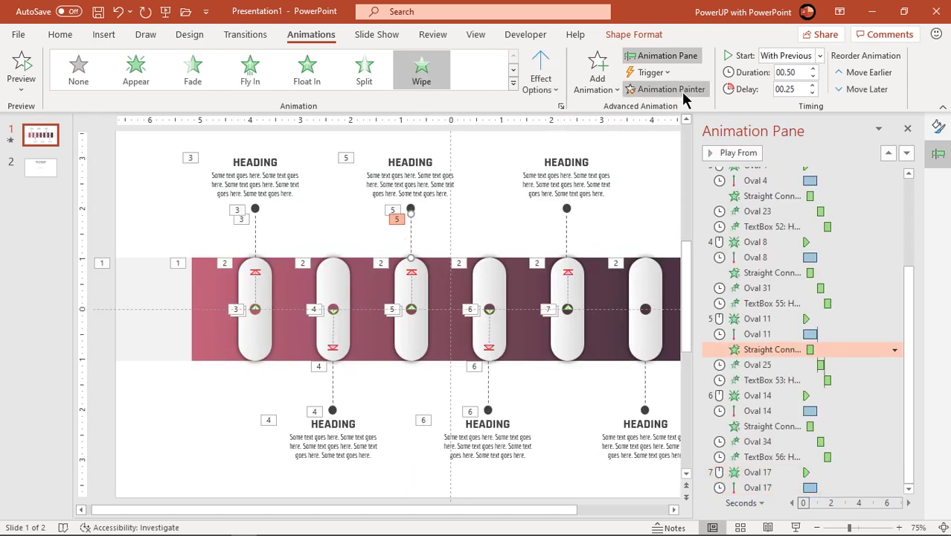
pyautogui.click(566, 231)
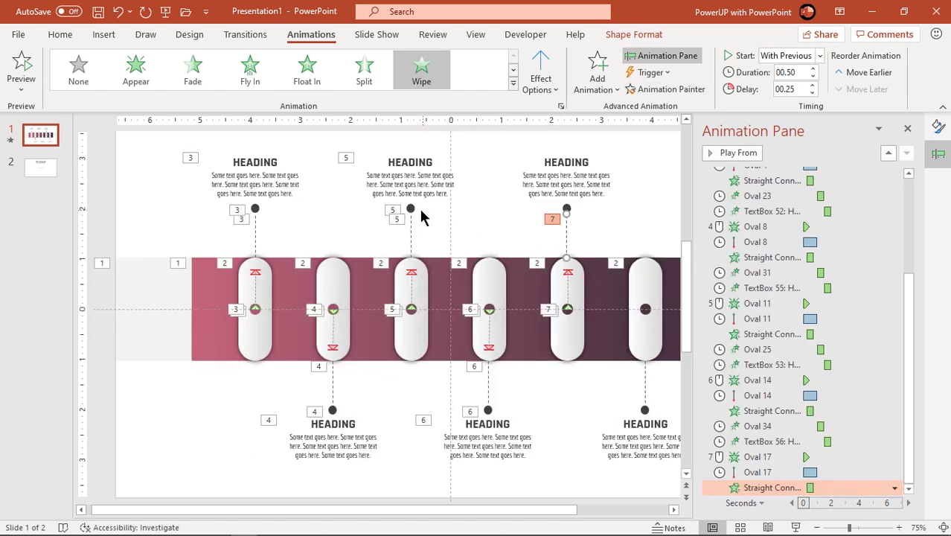
# Step: Copy the third pill's top-dot zoom and text block animation onto the fifth pill's top dot and text
pyautogui.click(410, 209)
pyautogui.hotkey('alt', 'shift', 'c')
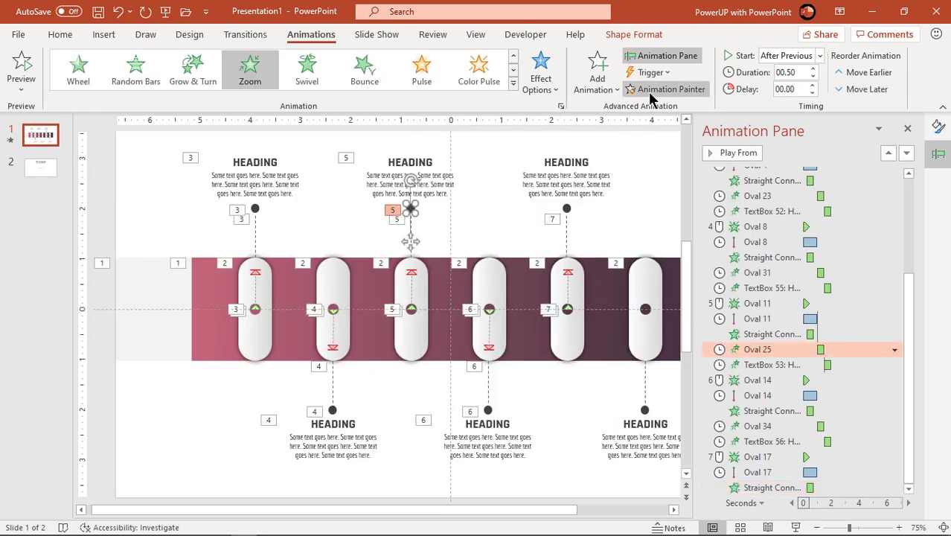
pyautogui.click(567, 210)
pyautogui.click(447, 195)
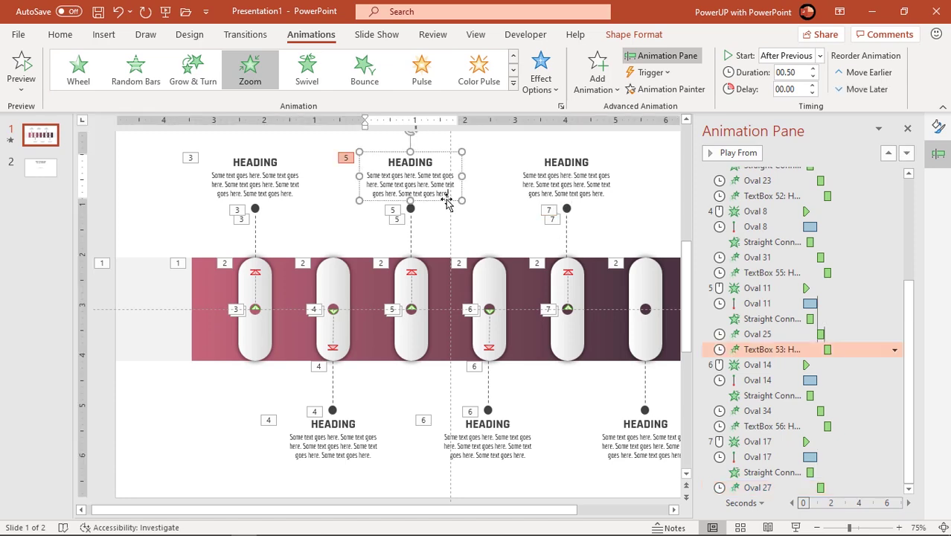
pyautogui.hotkey('alt', 'shift', 'c')
pyautogui.click(588, 184)
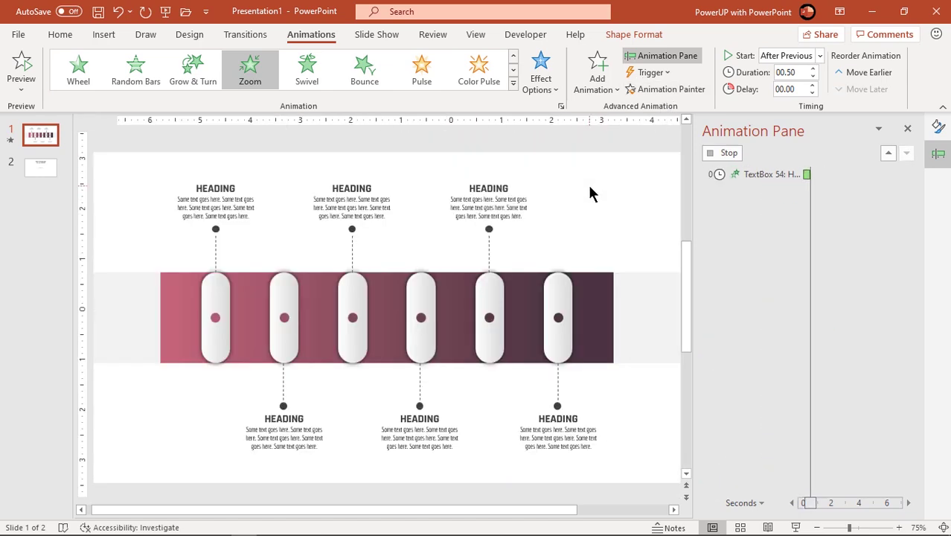
pyautogui.click(490, 308)
# Step: Paint the fourth pill's centre-dot animation and lower connector wipe onto the sixth pill's dot and connector
pyautogui.click(666, 89)
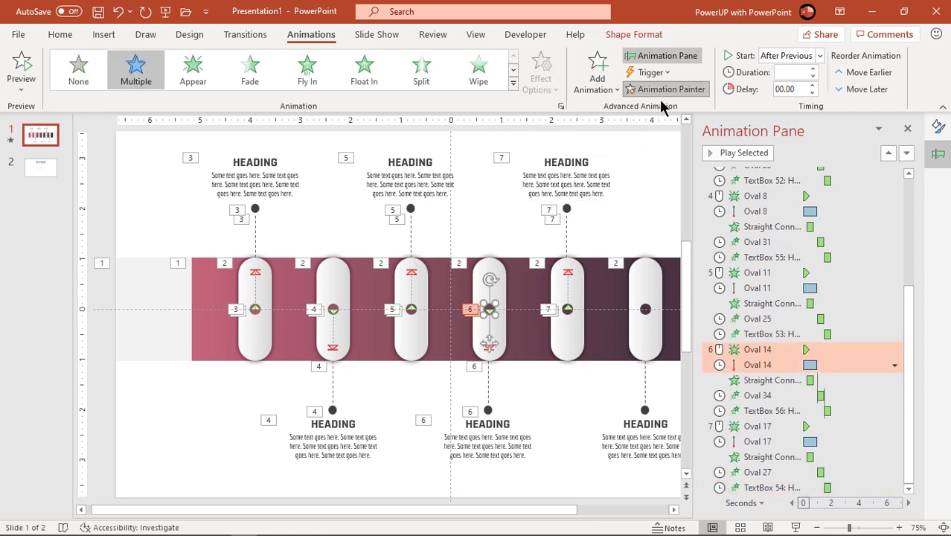
pyautogui.click(645, 308)
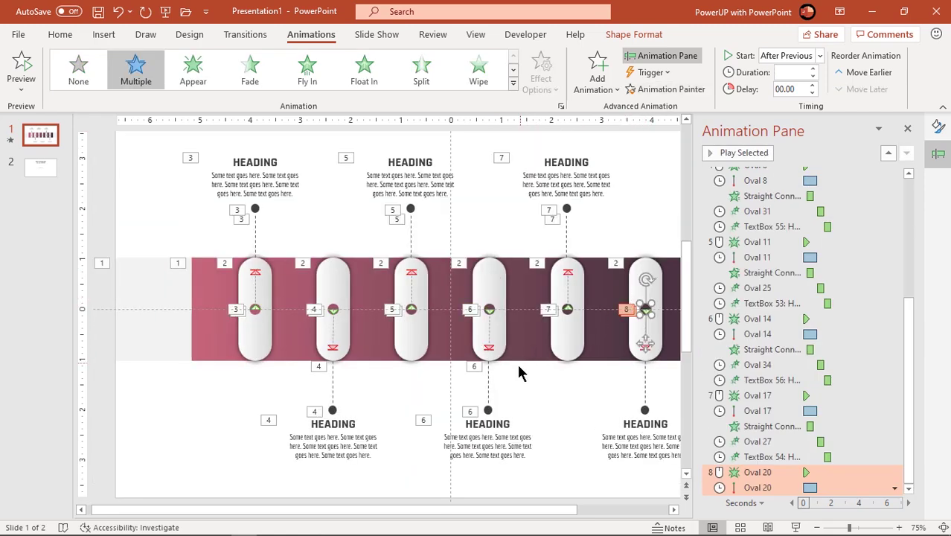
pyautogui.click(489, 384)
pyautogui.click(666, 88)
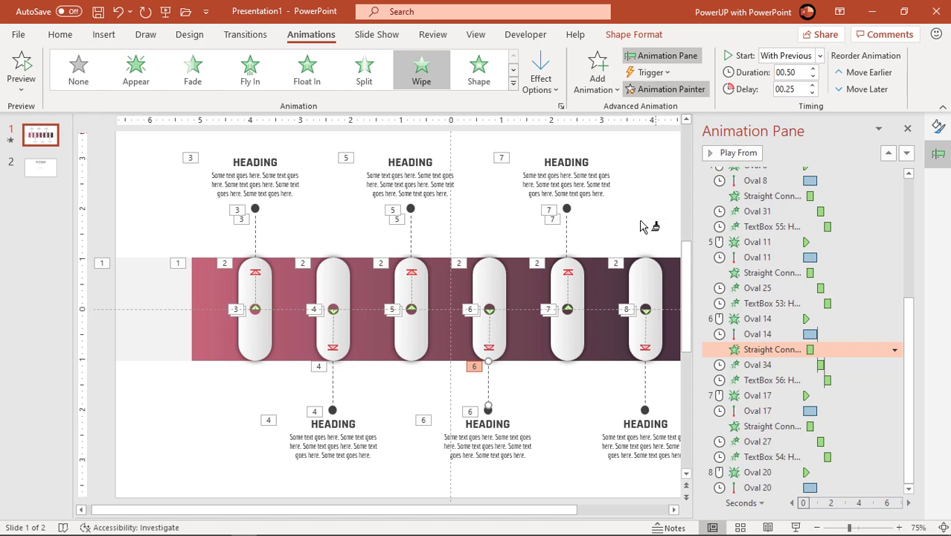
pyautogui.click(647, 391)
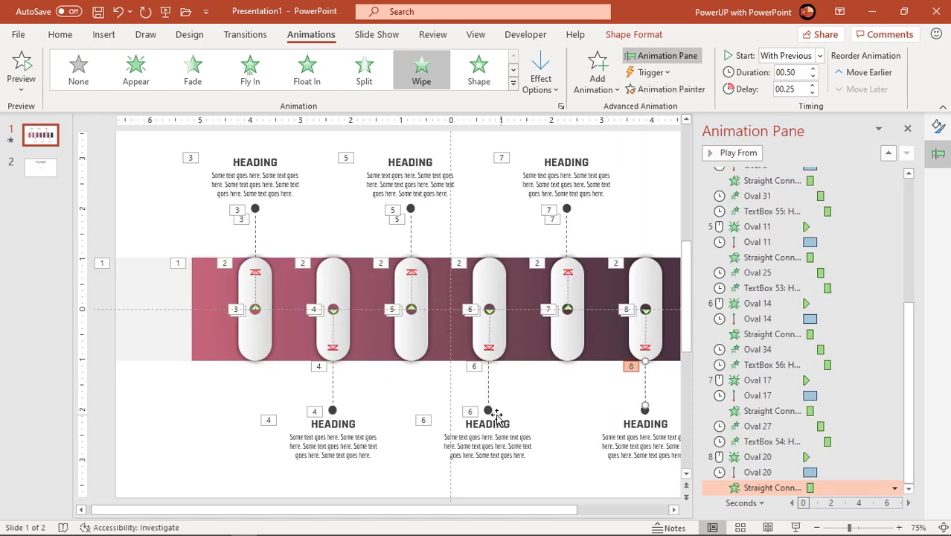
# Step: Paint the fourth pill's bottom-dot zoom and text block animation onto the sixth pill's bottom dot and text
pyautogui.click(493, 411)
pyautogui.click(664, 89)
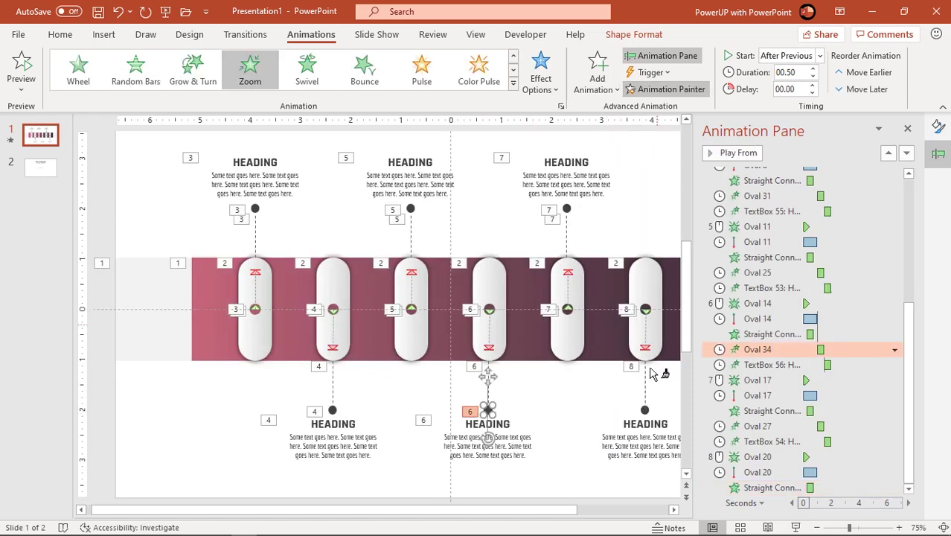
pyautogui.click(645, 410)
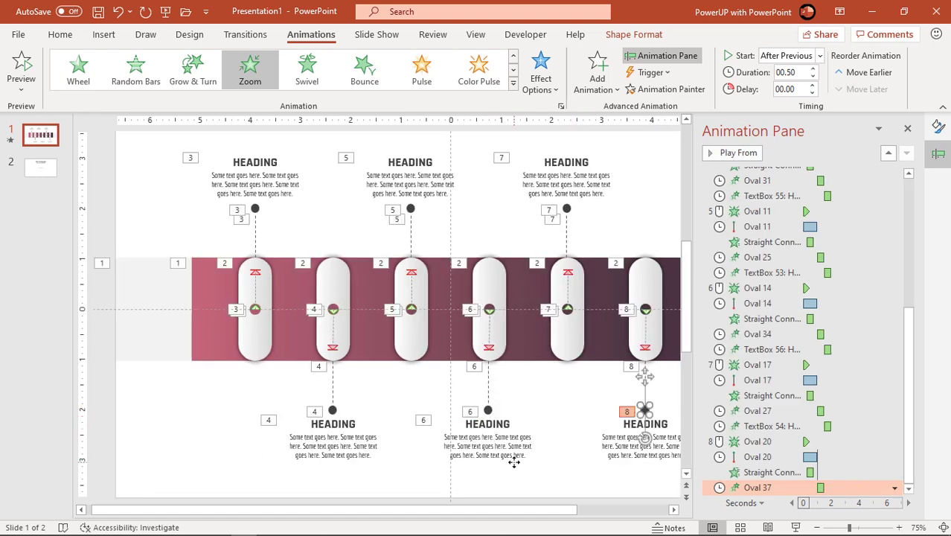
pyautogui.click(513, 462)
pyautogui.click(665, 90)
pyautogui.click(636, 450)
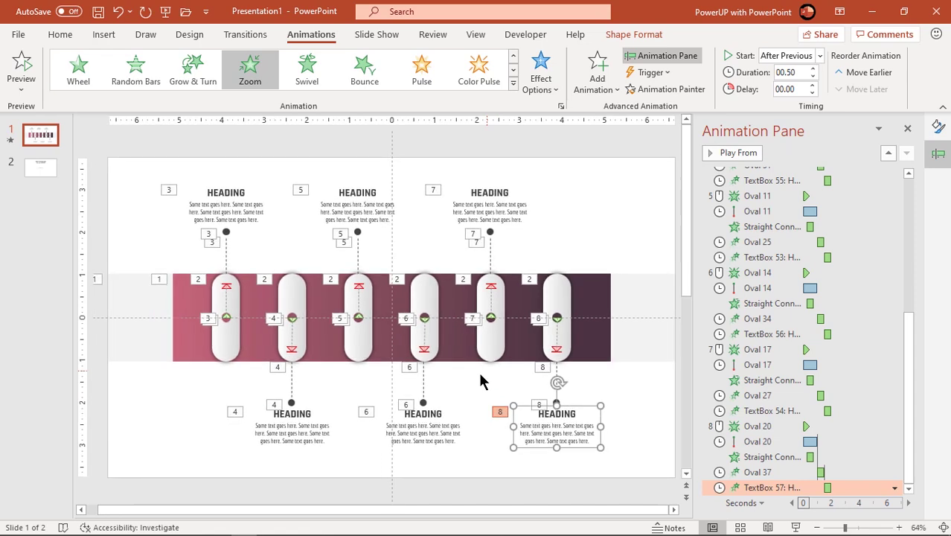
# Step: Paste slide 2's '6 Step ROUNDED RECTANGLE Infographic ANIMATION' title onto slide 1, widened to one line, top centre
pyautogui.click(42, 171)
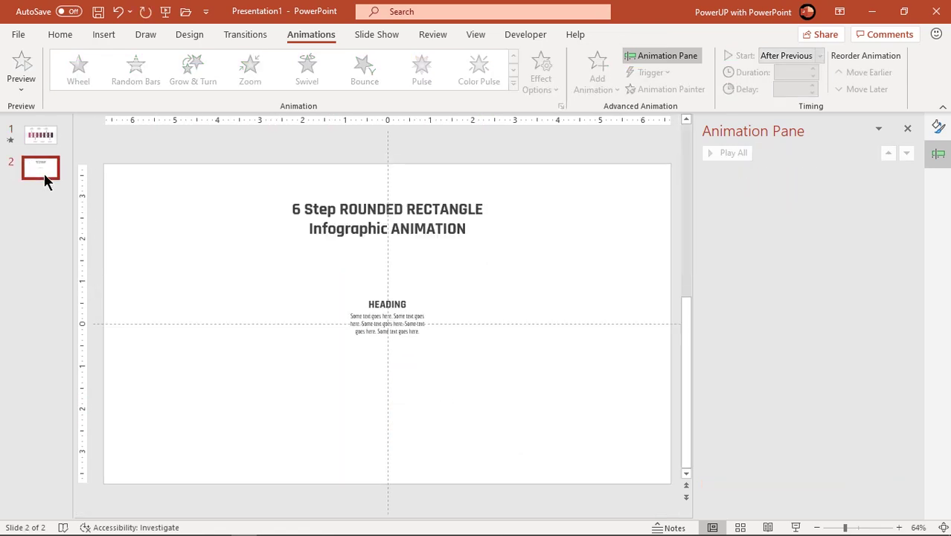
pyautogui.click(323, 238)
pyautogui.click(46, 135)
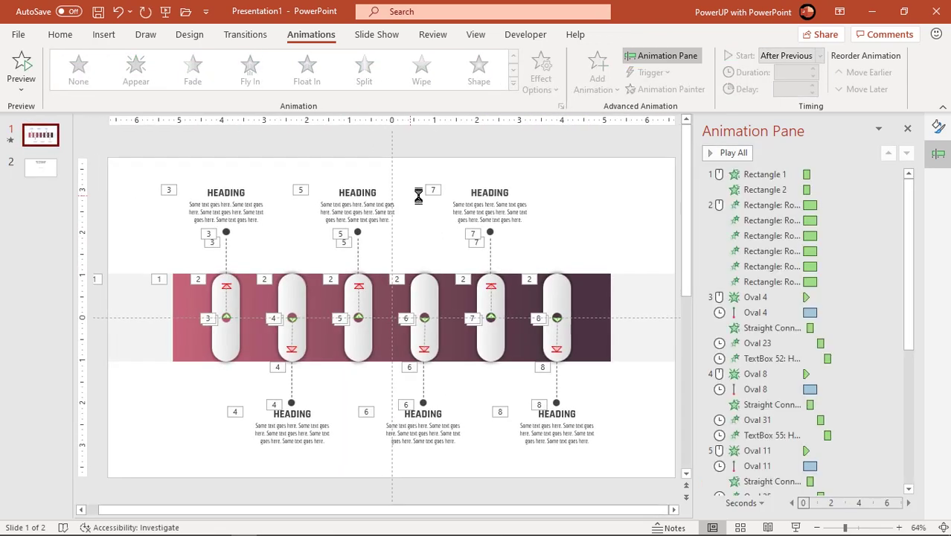
pyautogui.hotkey('ctrl', 'v')
pyautogui.moveTo(526, 208); pyautogui.dragTo(657, 203)
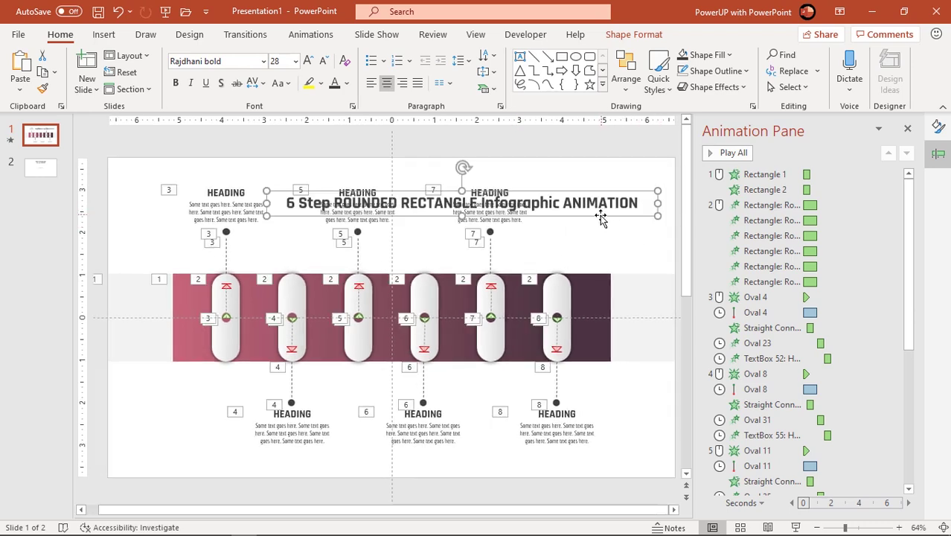
pyautogui.moveTo(601, 217); pyautogui.dragTo(530, 187)
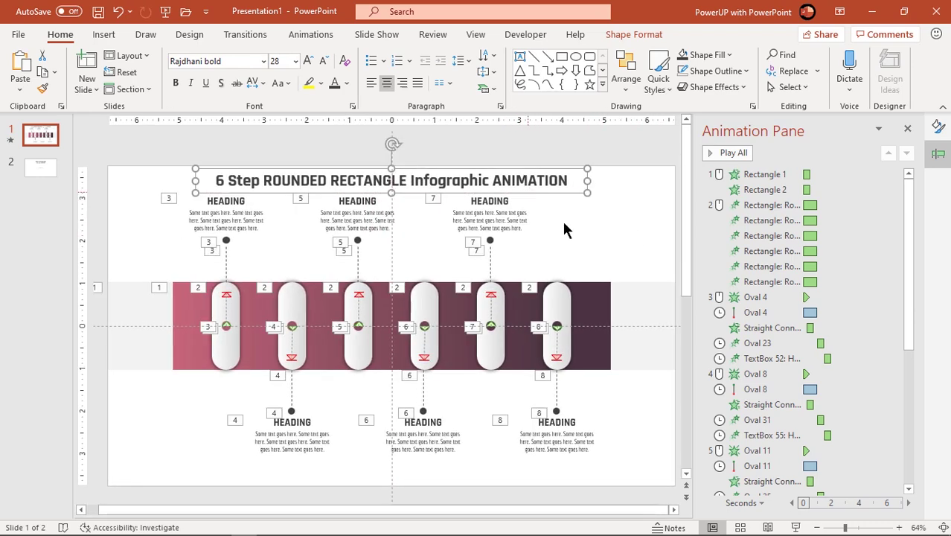